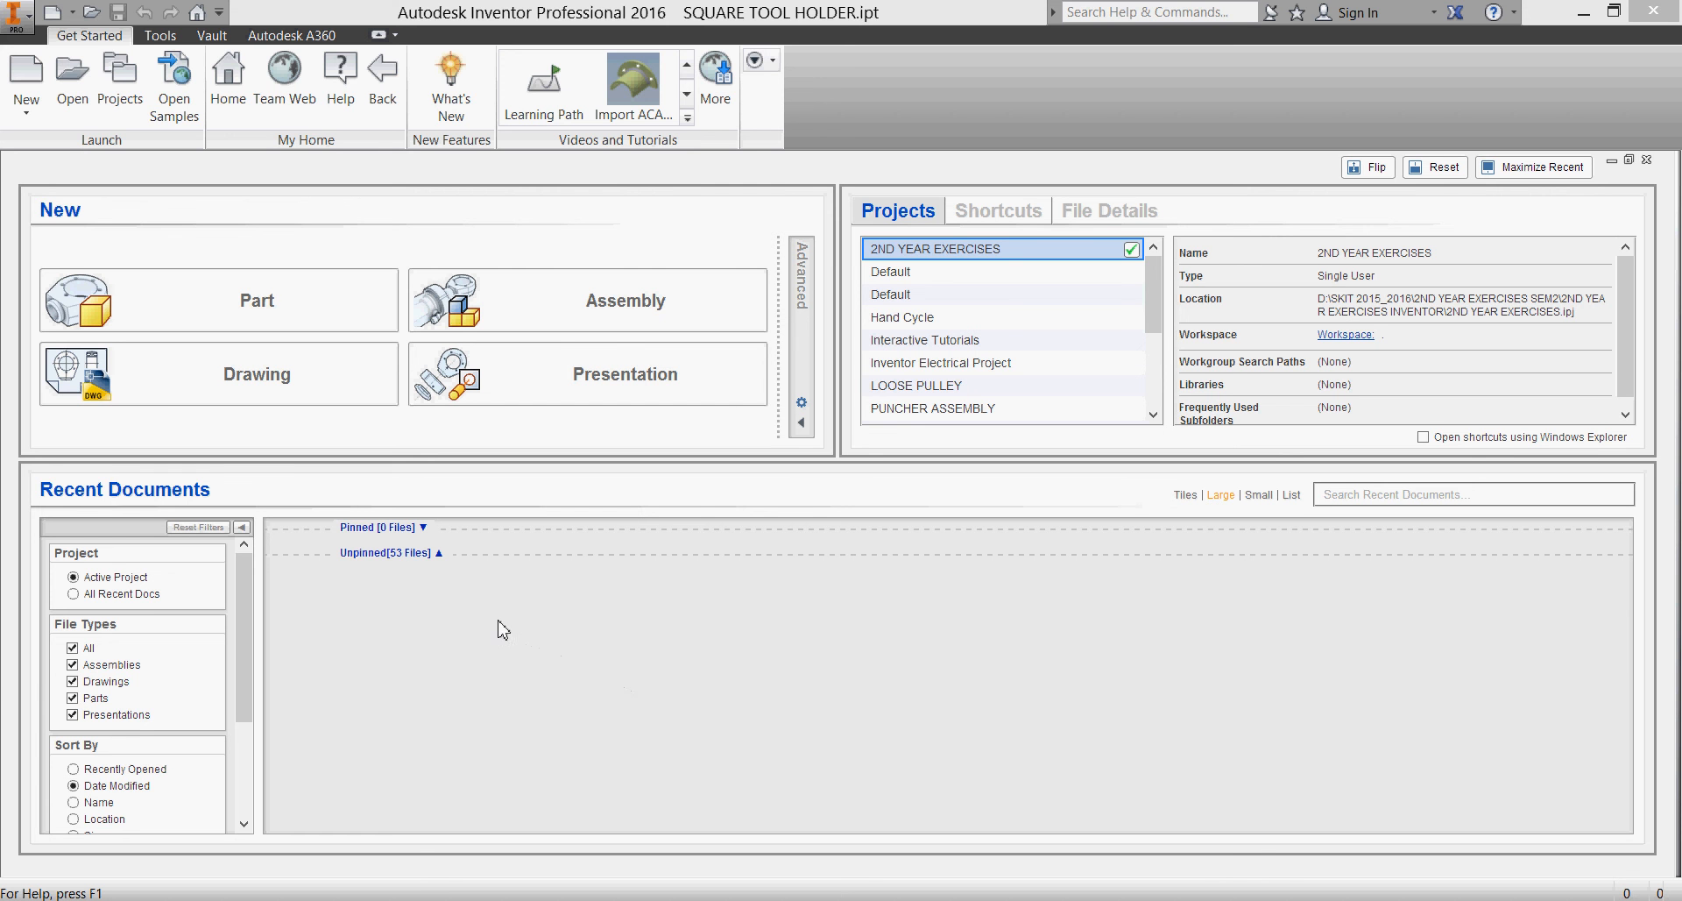
Look over the unpinned recent documents and the default template's measurement units and drawing standard
left_click(438, 554)
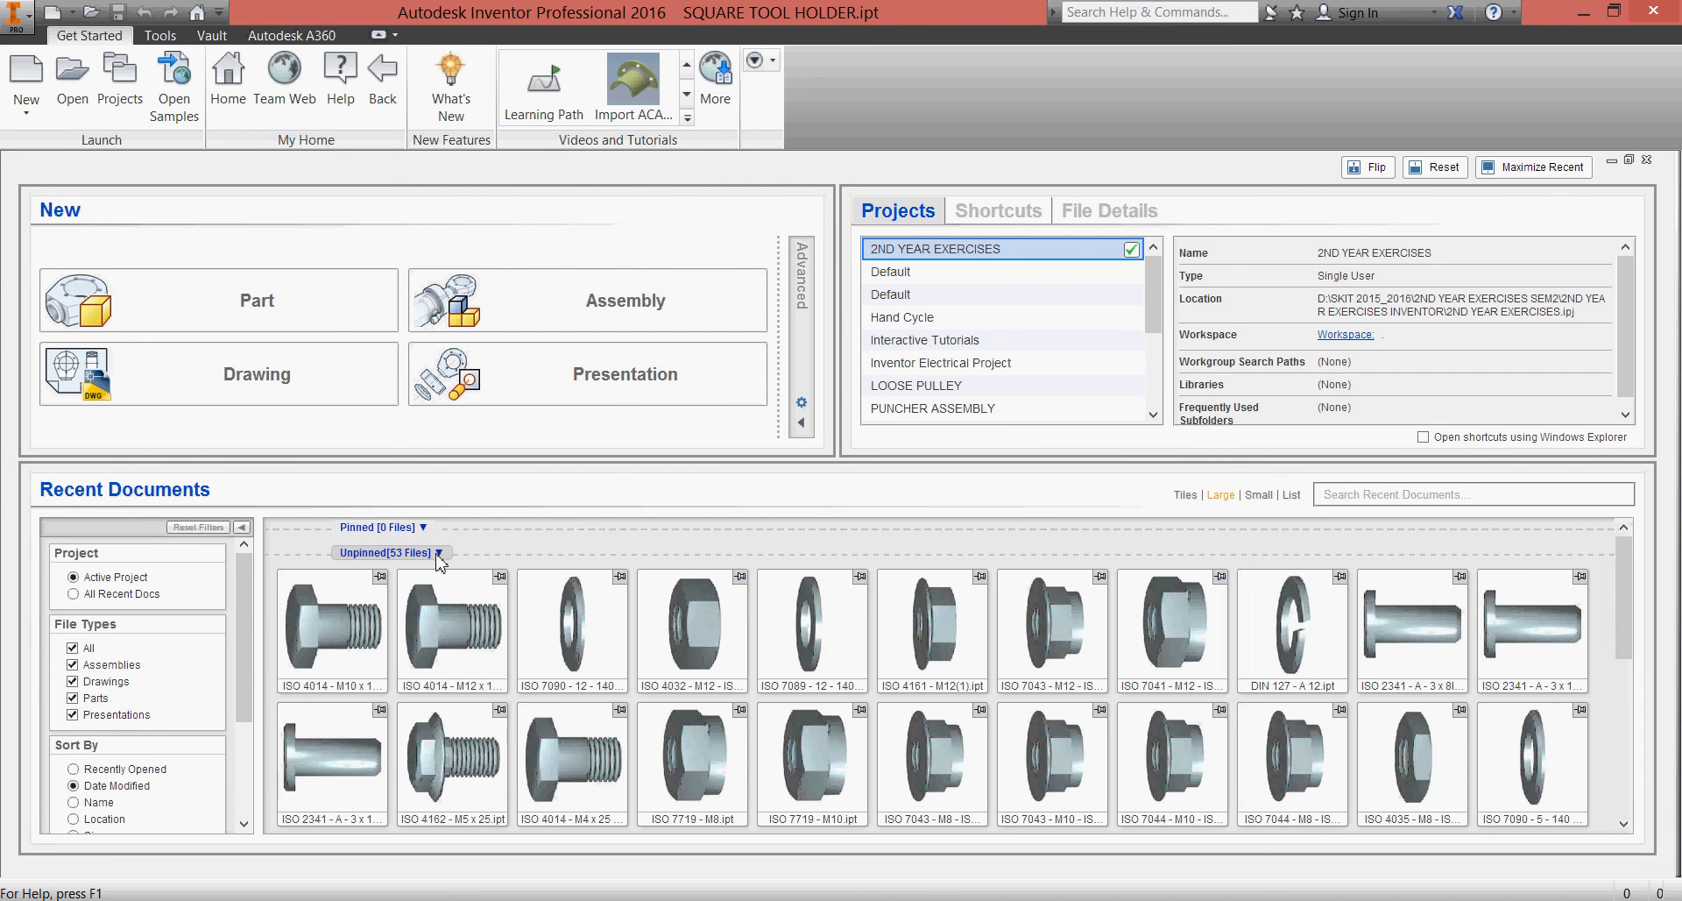
left_click(439, 554)
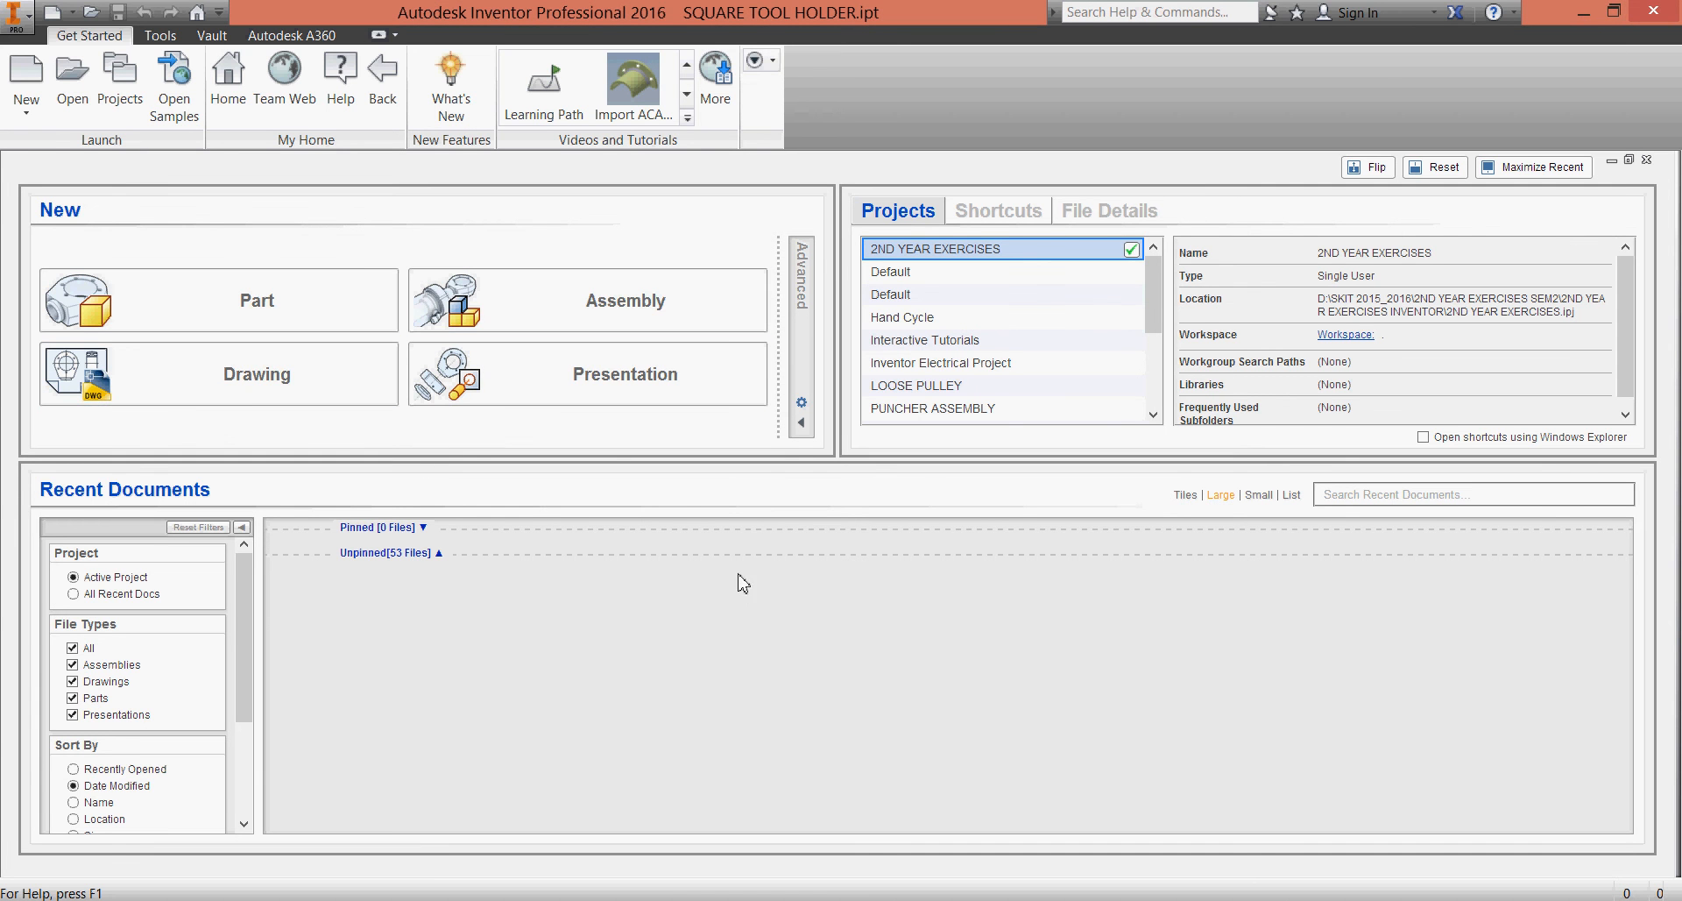
left_click(802, 404)
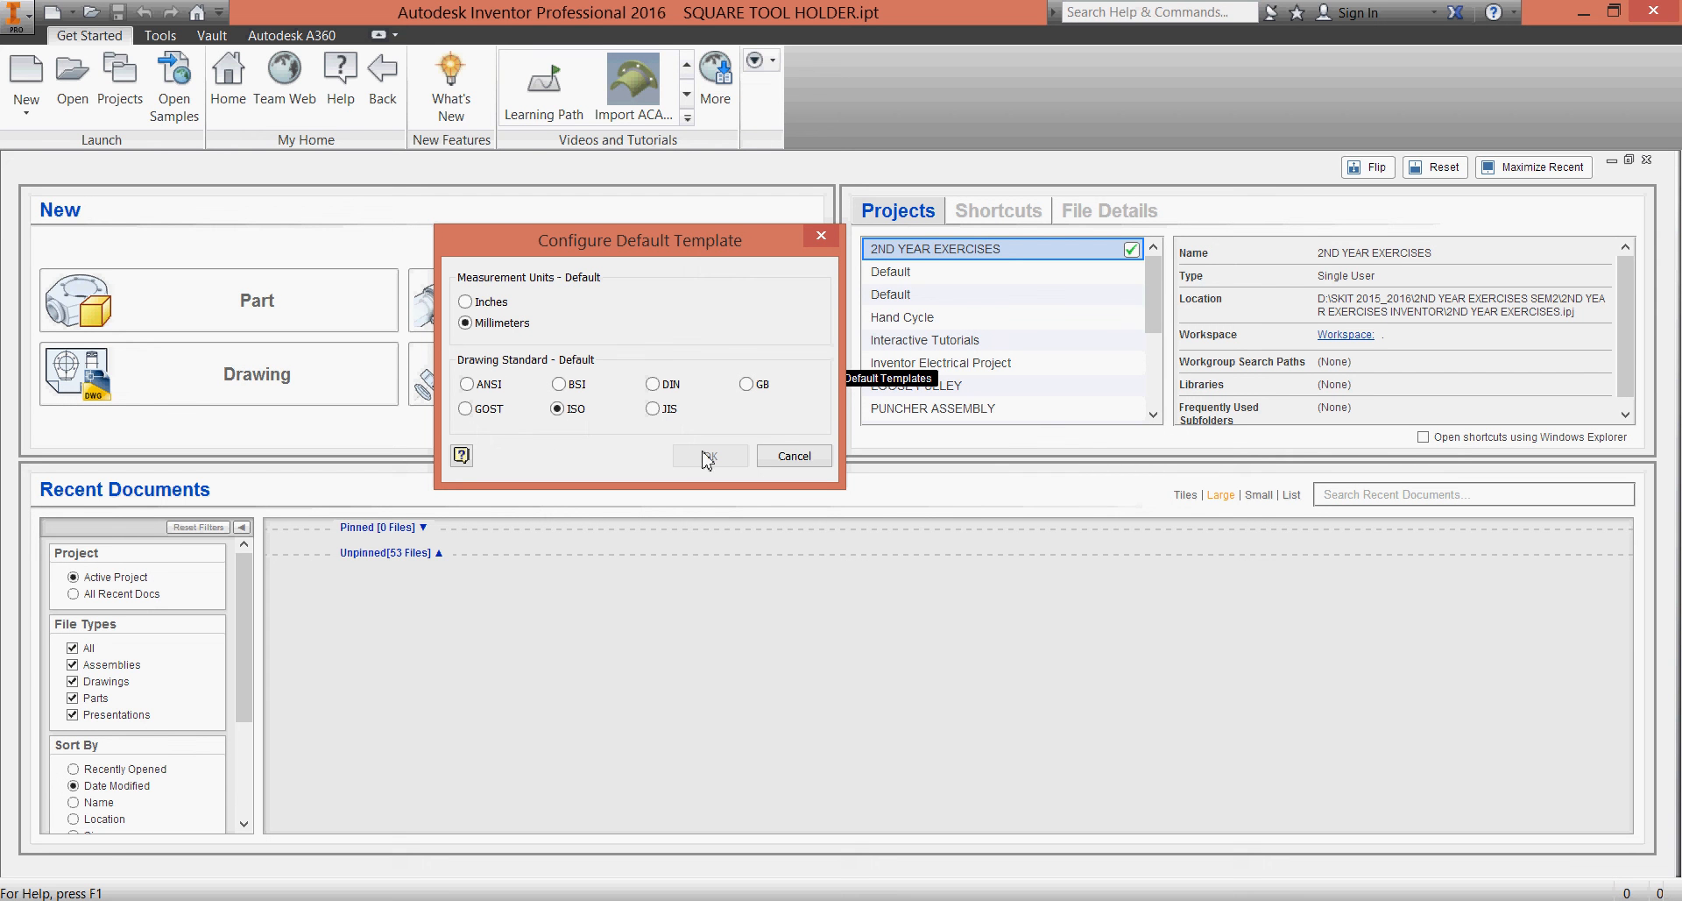
left_click(791, 456)
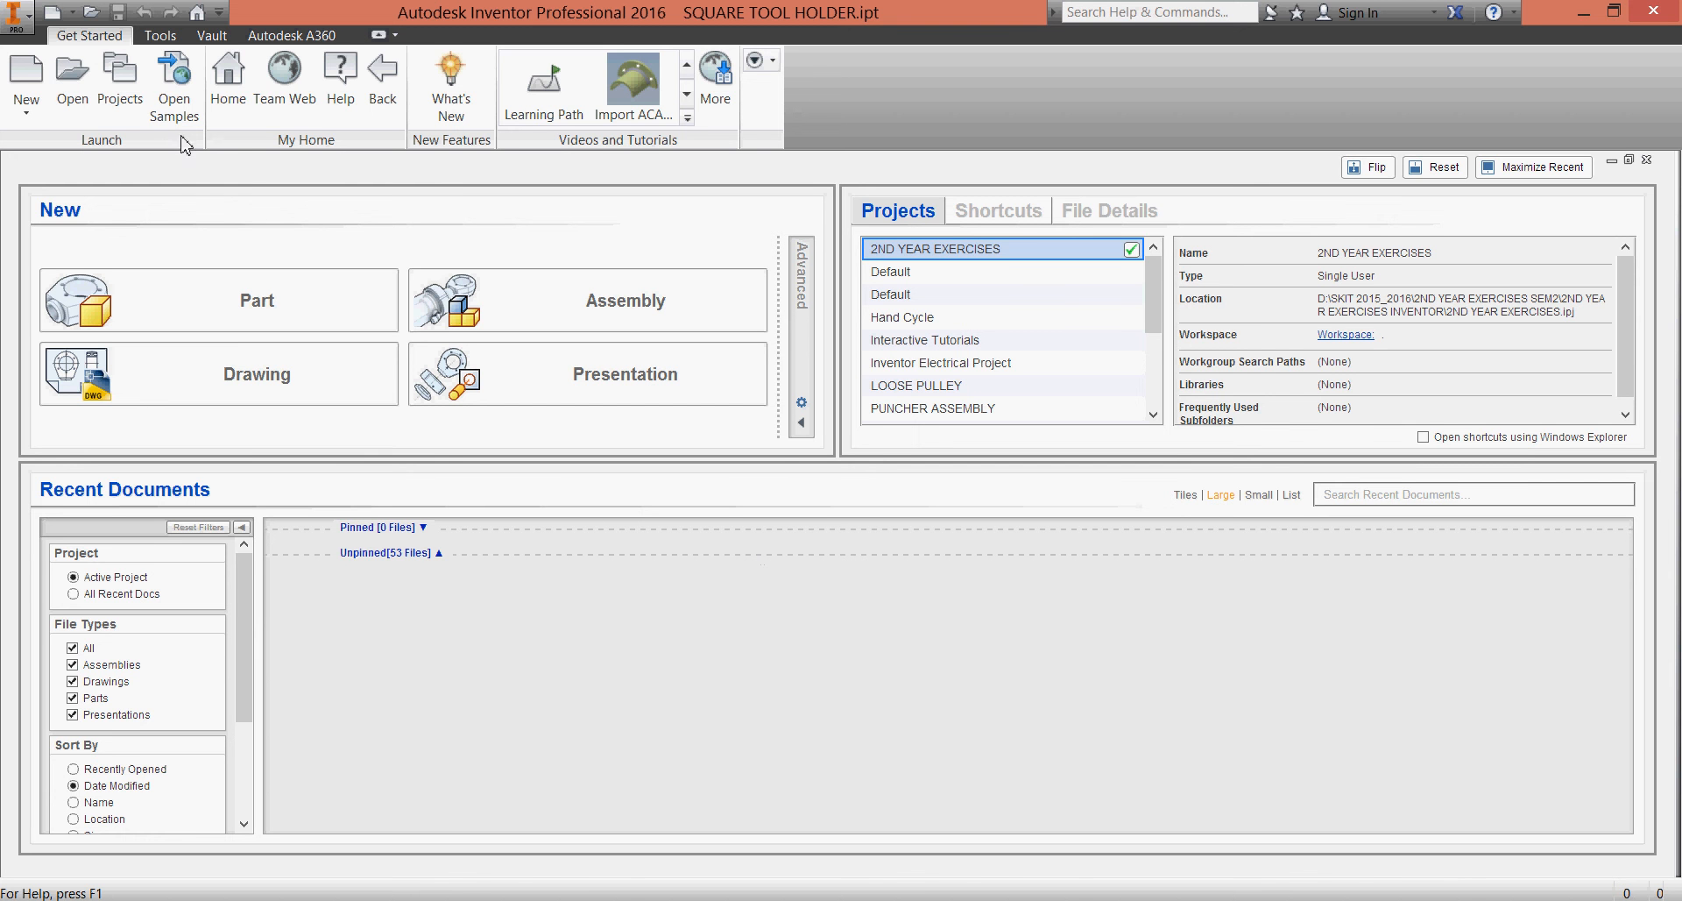
Start creating a new single-user project in the project wizard
left_click(136, 102)
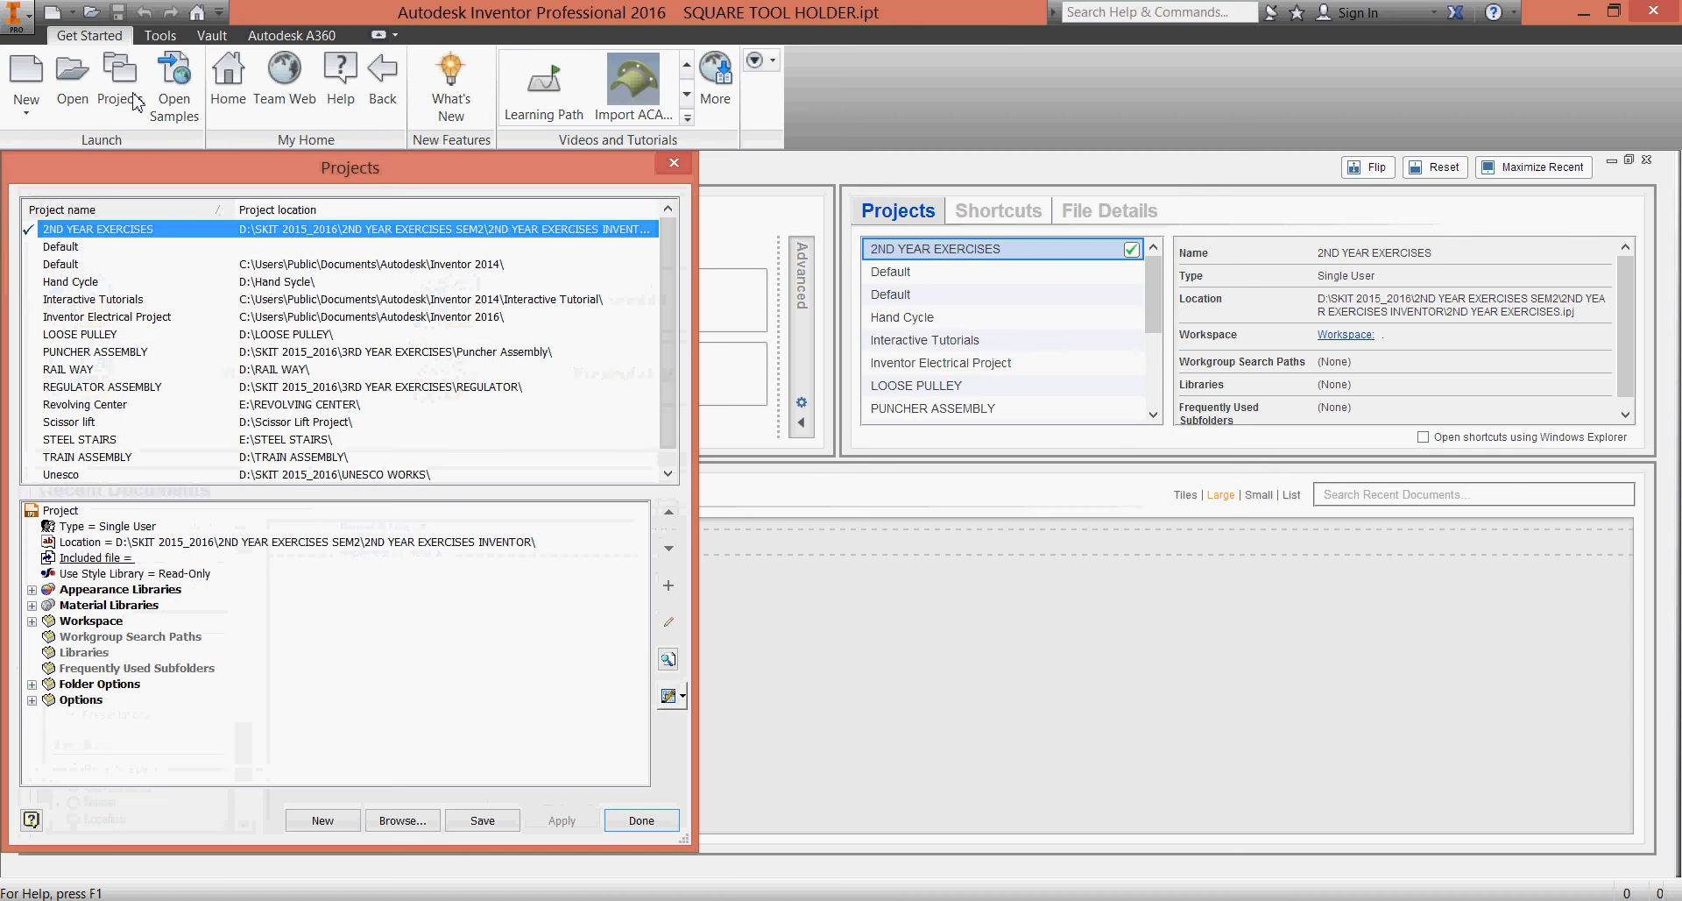
left_click(326, 821)
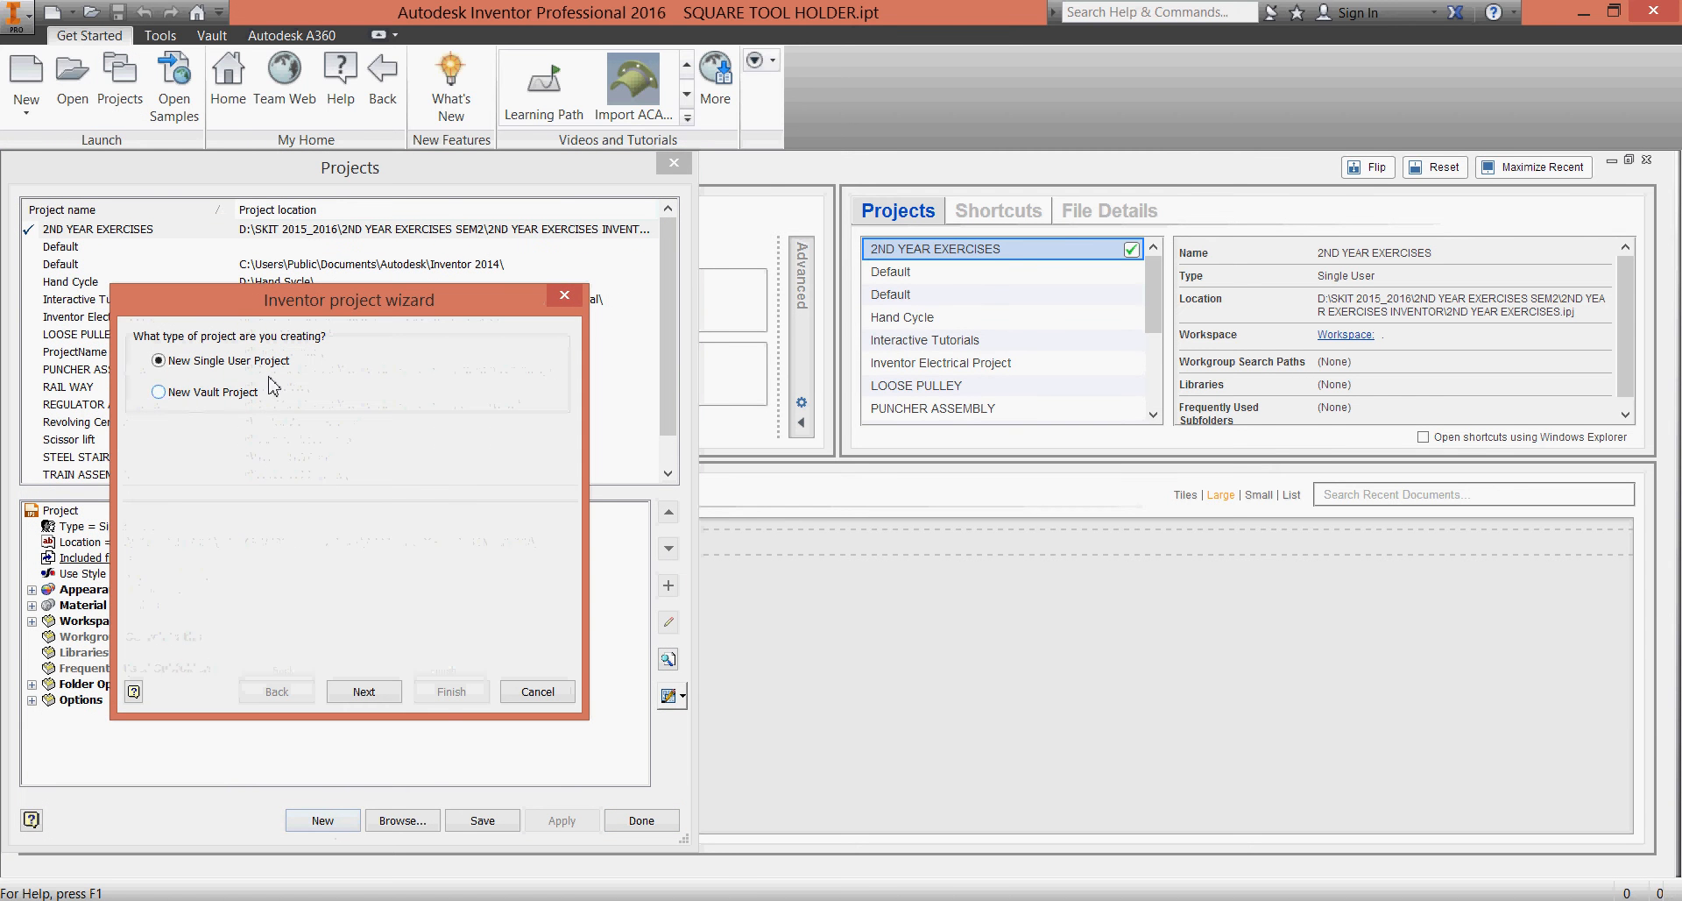
left_click(371, 694)
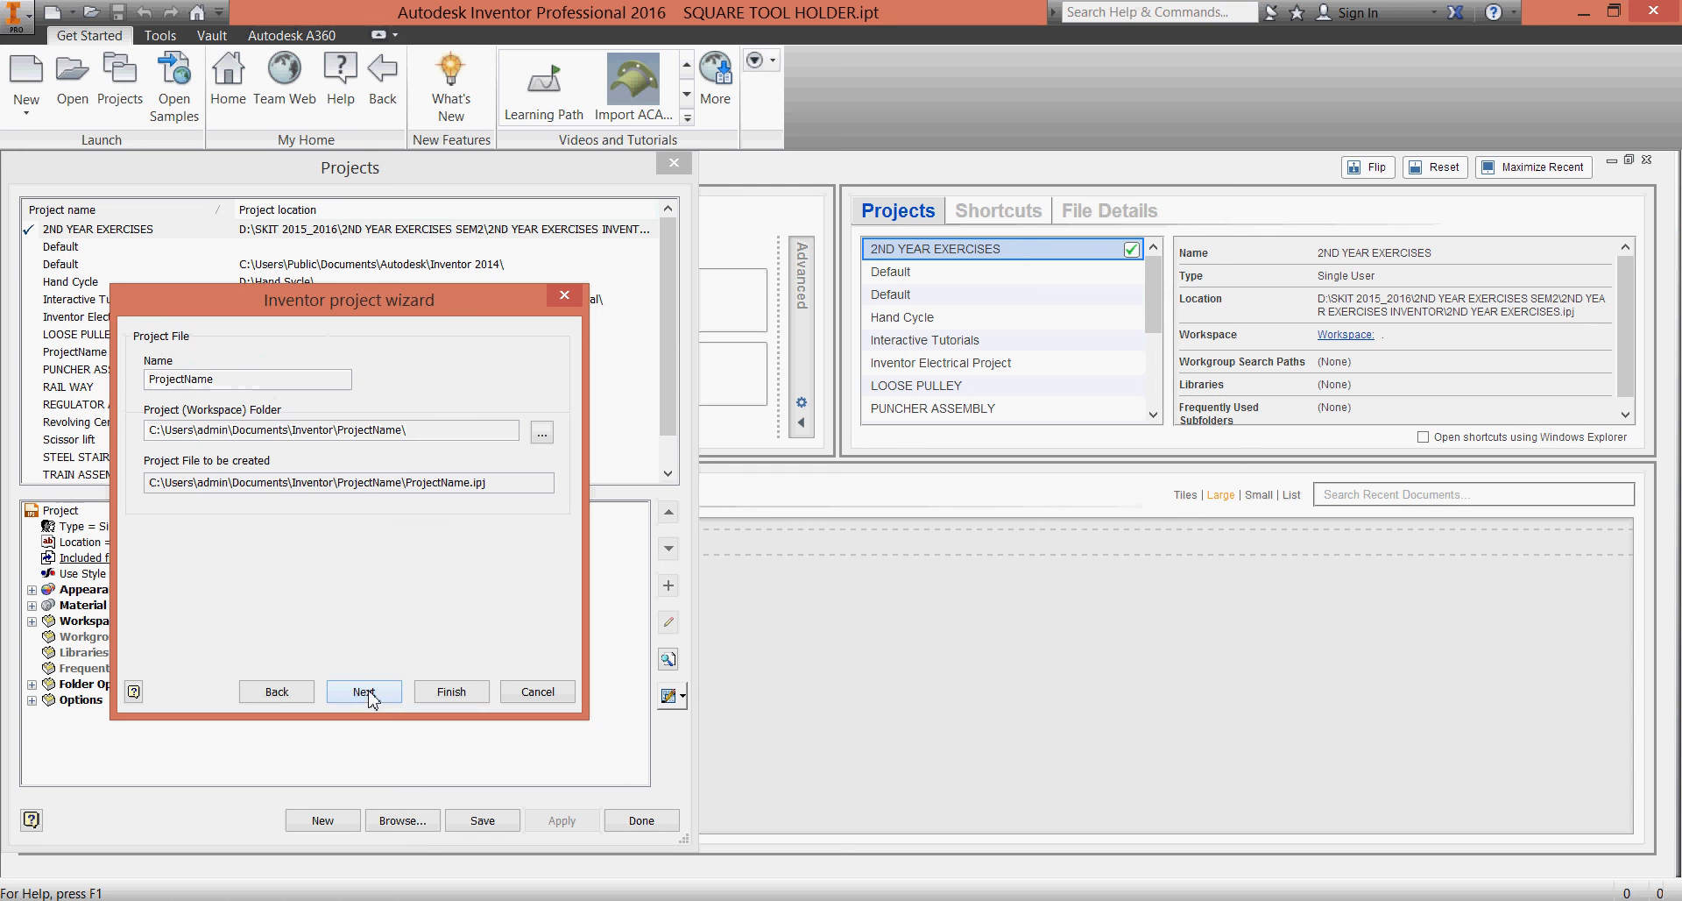
Name the new project INVENTOR 2016 TUTORIALS
double_click(239, 378)
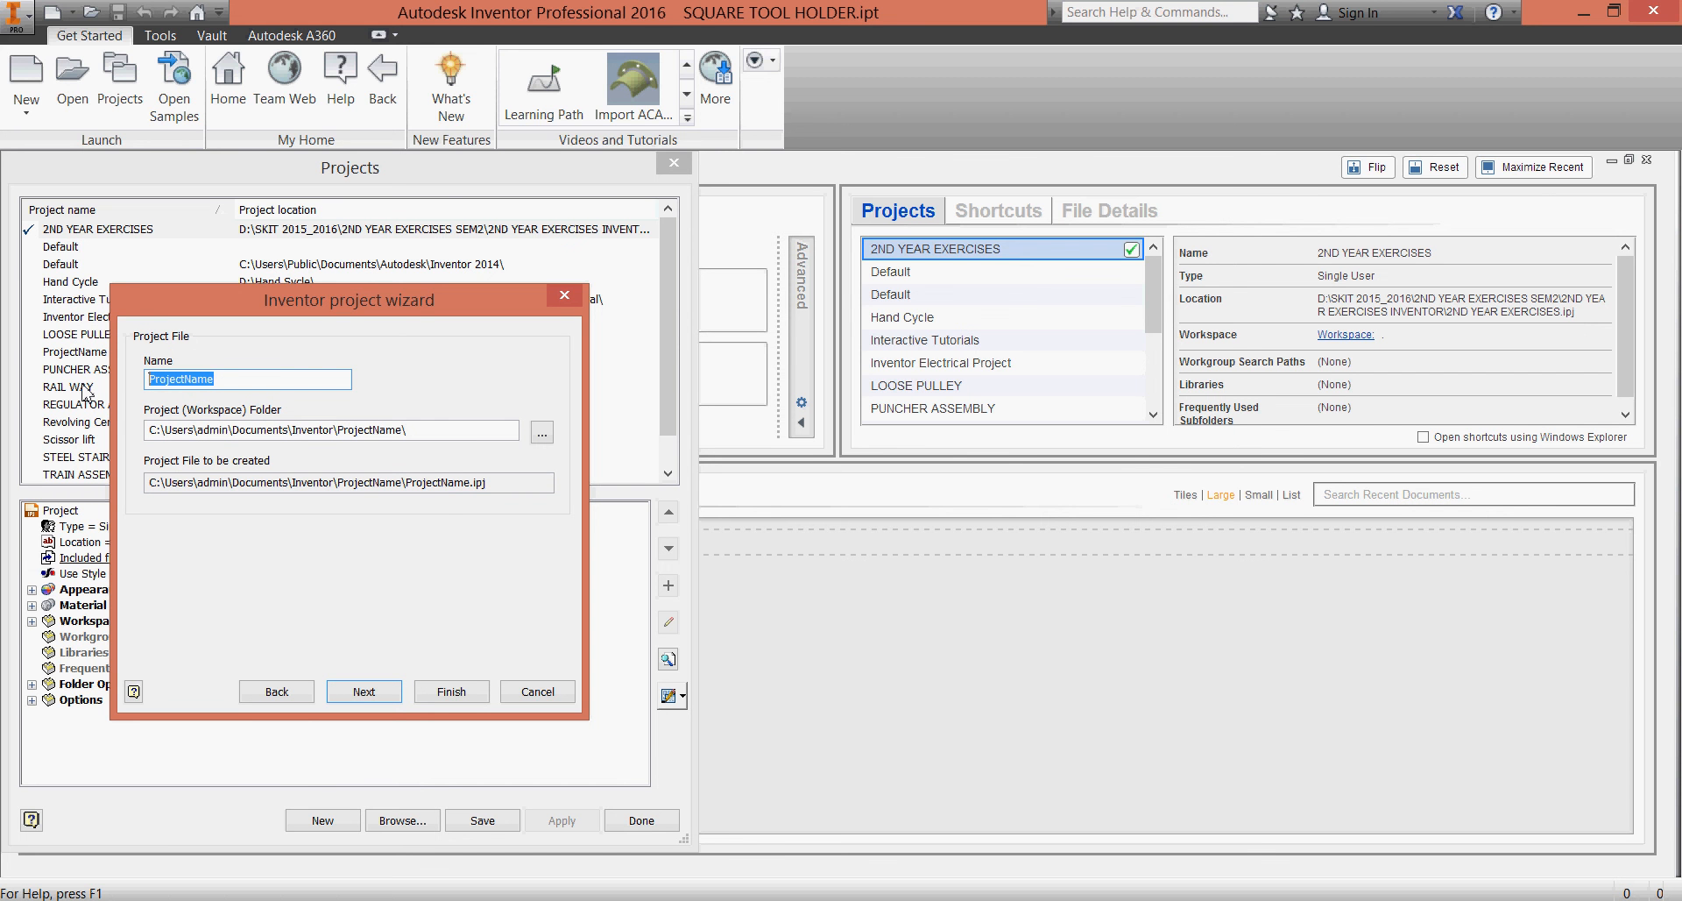
type("÷")
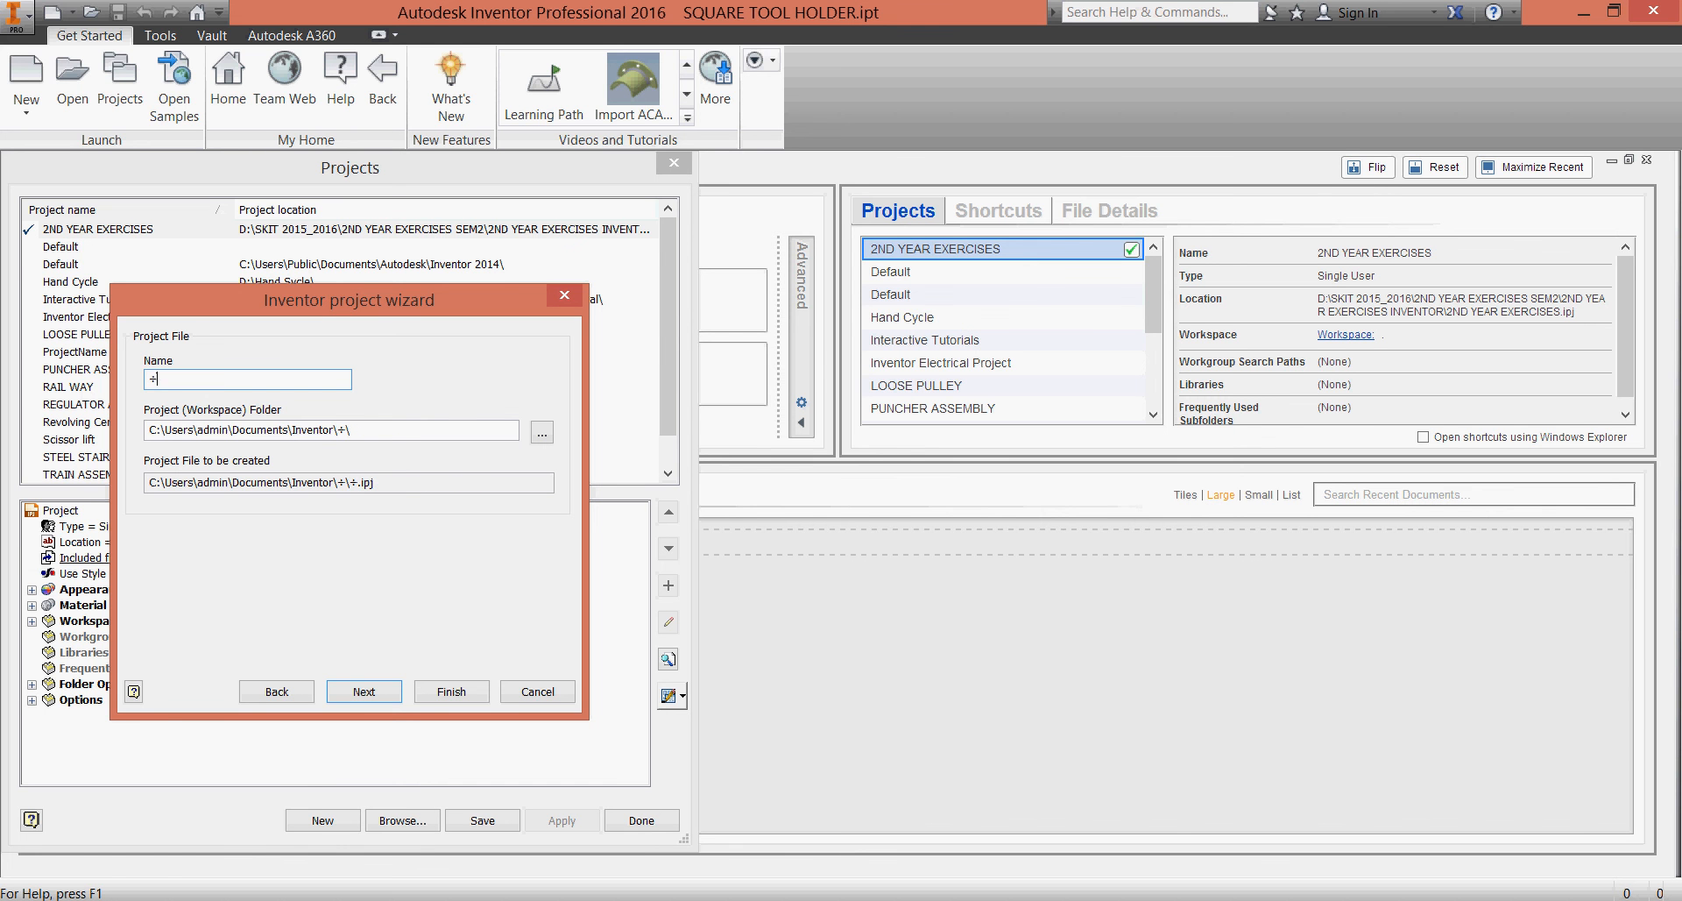
key("BackSpace")
type("i")
key("BackSpace")
type("INVEN")
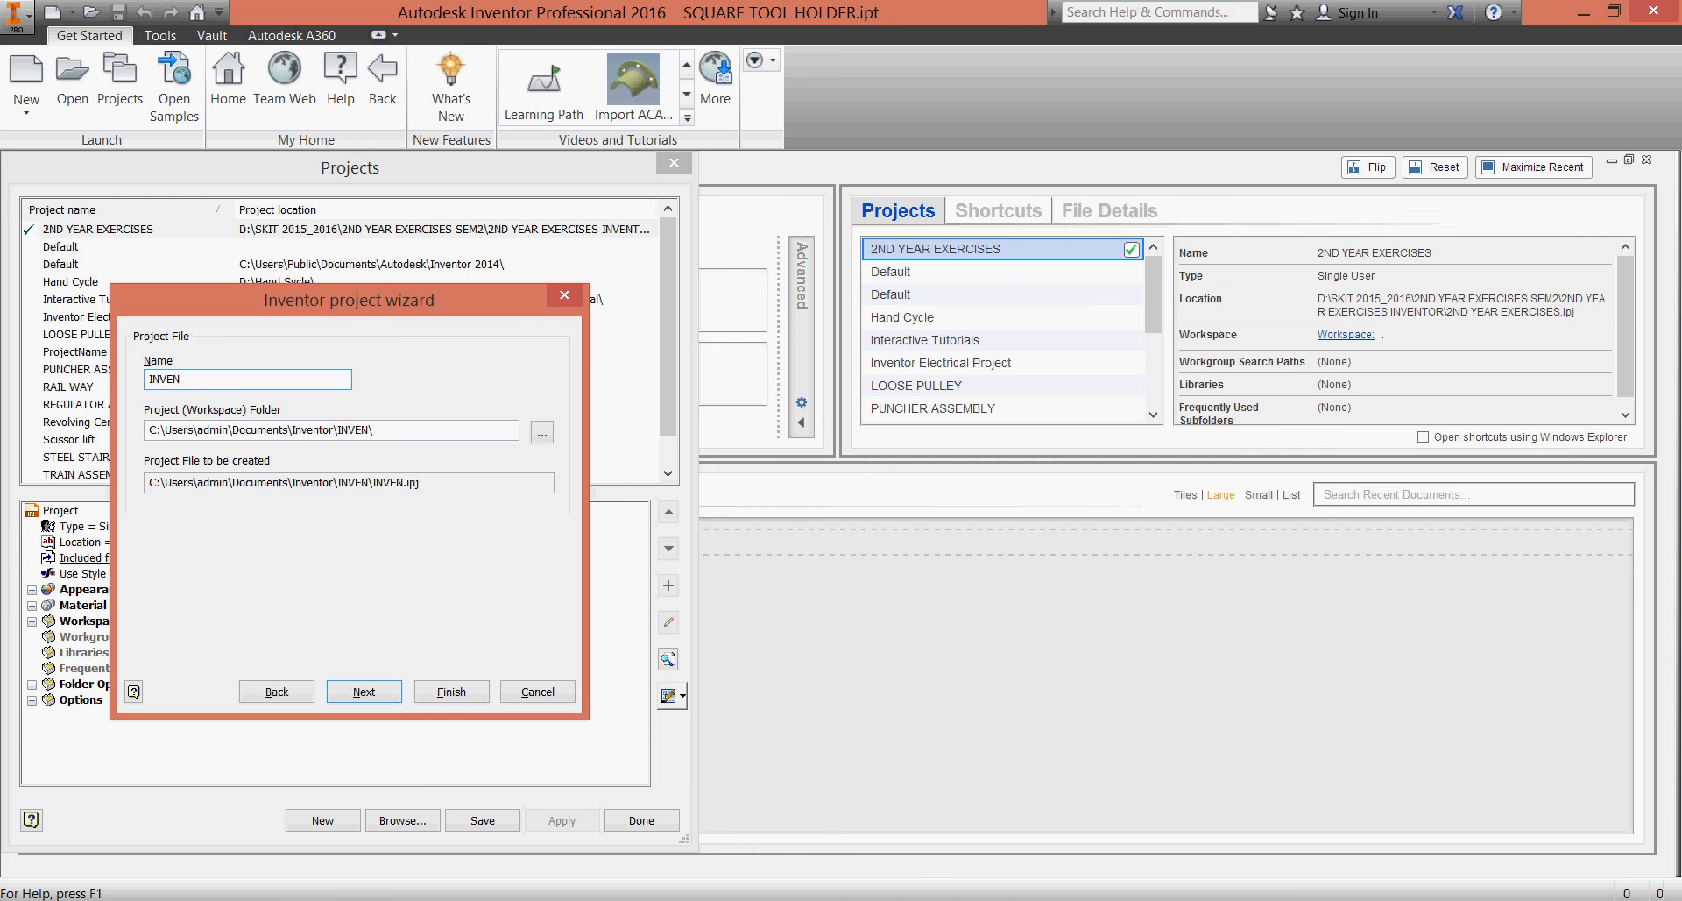
type("TOR 2016 ")
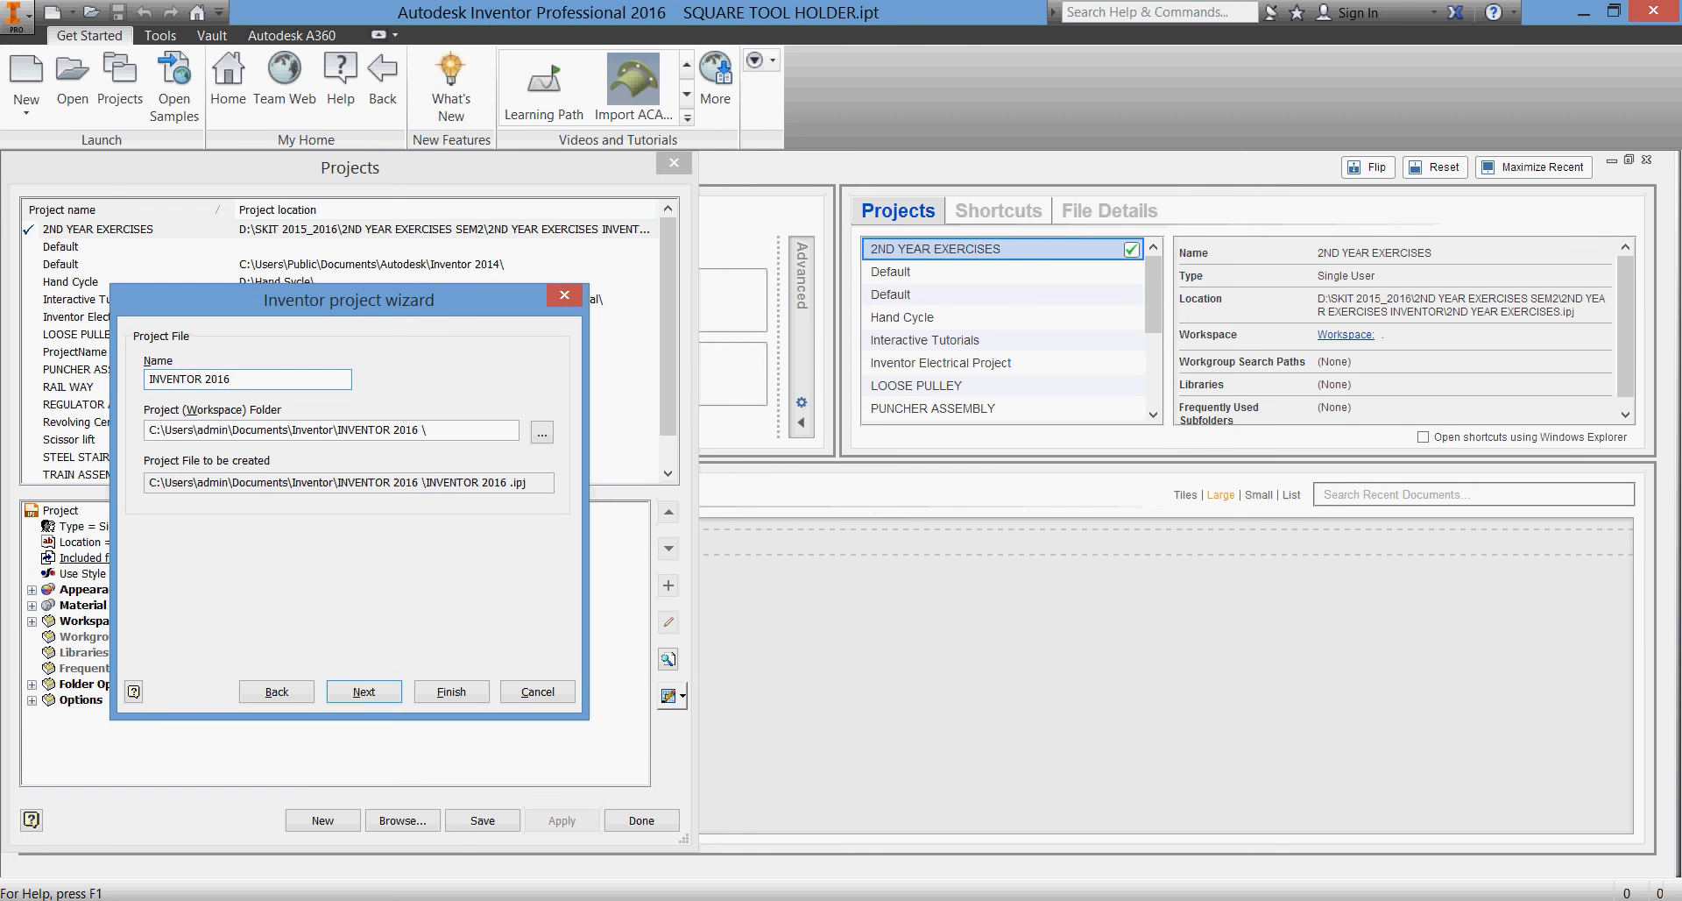
type("TUTO")
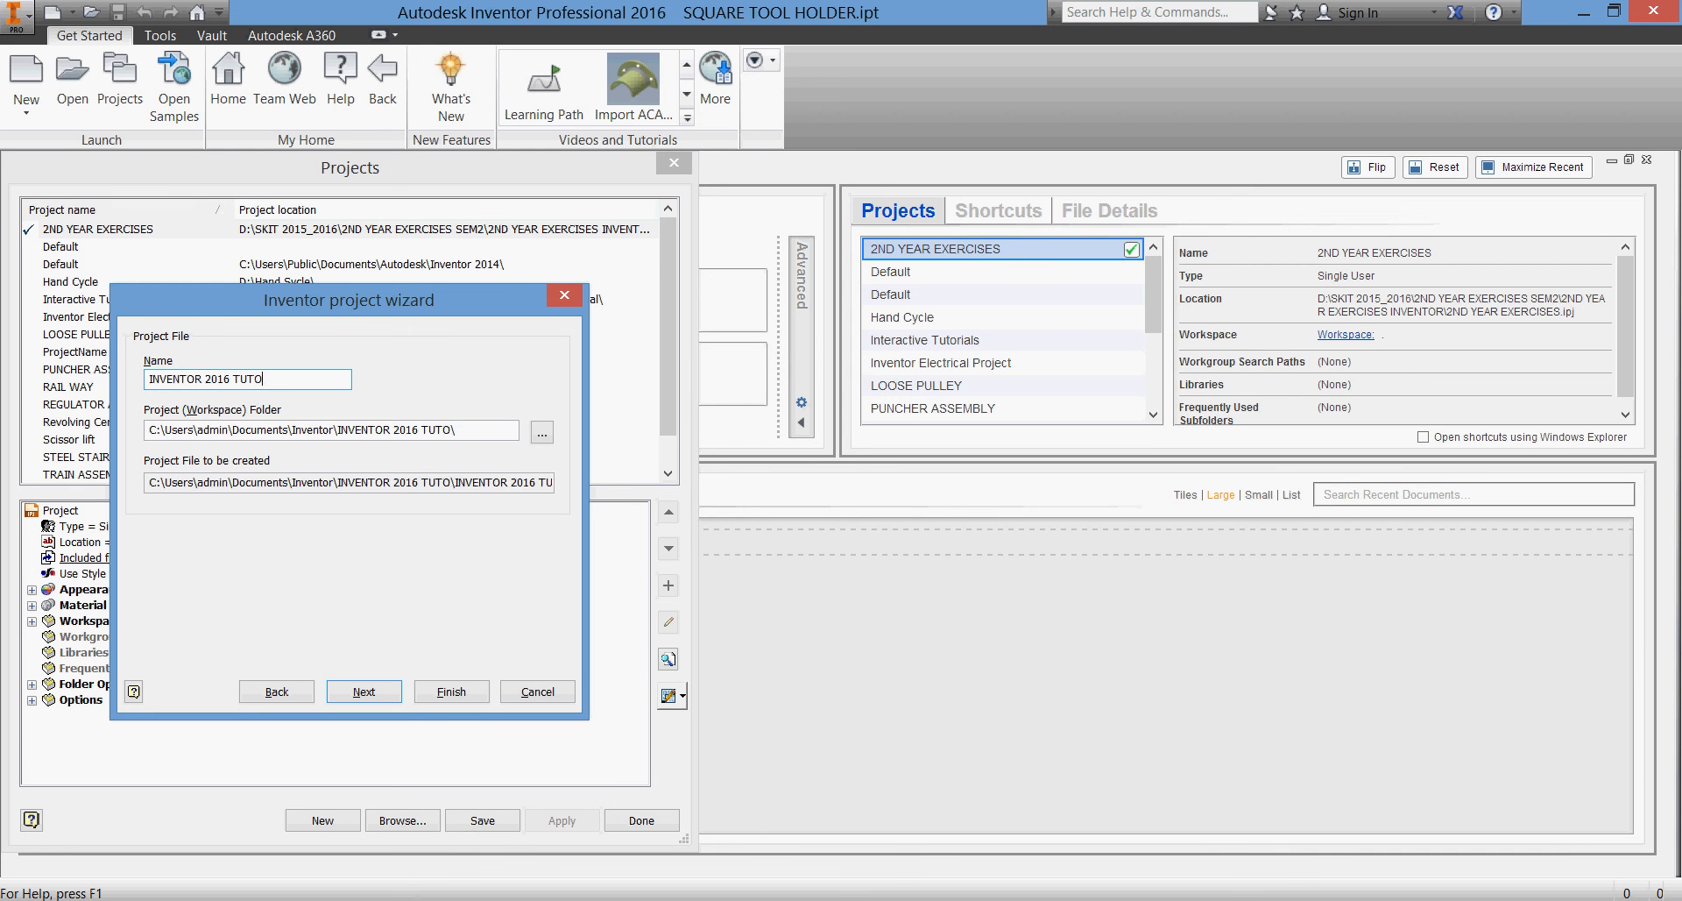
type("RIALS")
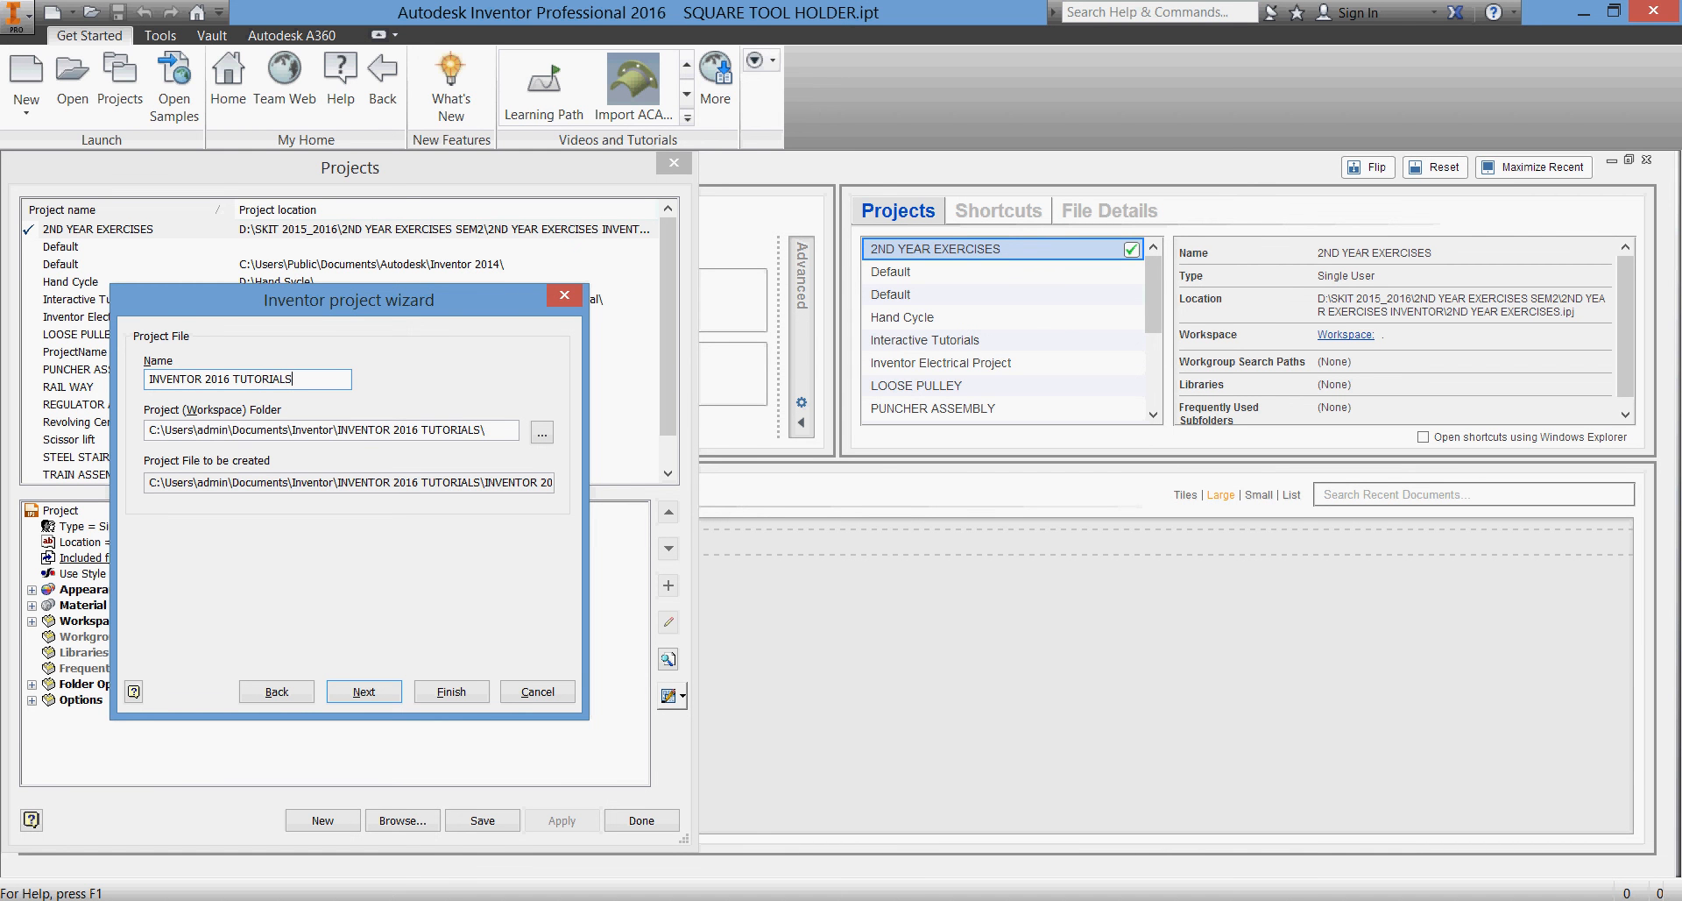
Create a workspace folder named INVENTOR 2016 TUTORIALS on the Data2 (E:) drive and finish the project setup
left_click(544, 433)
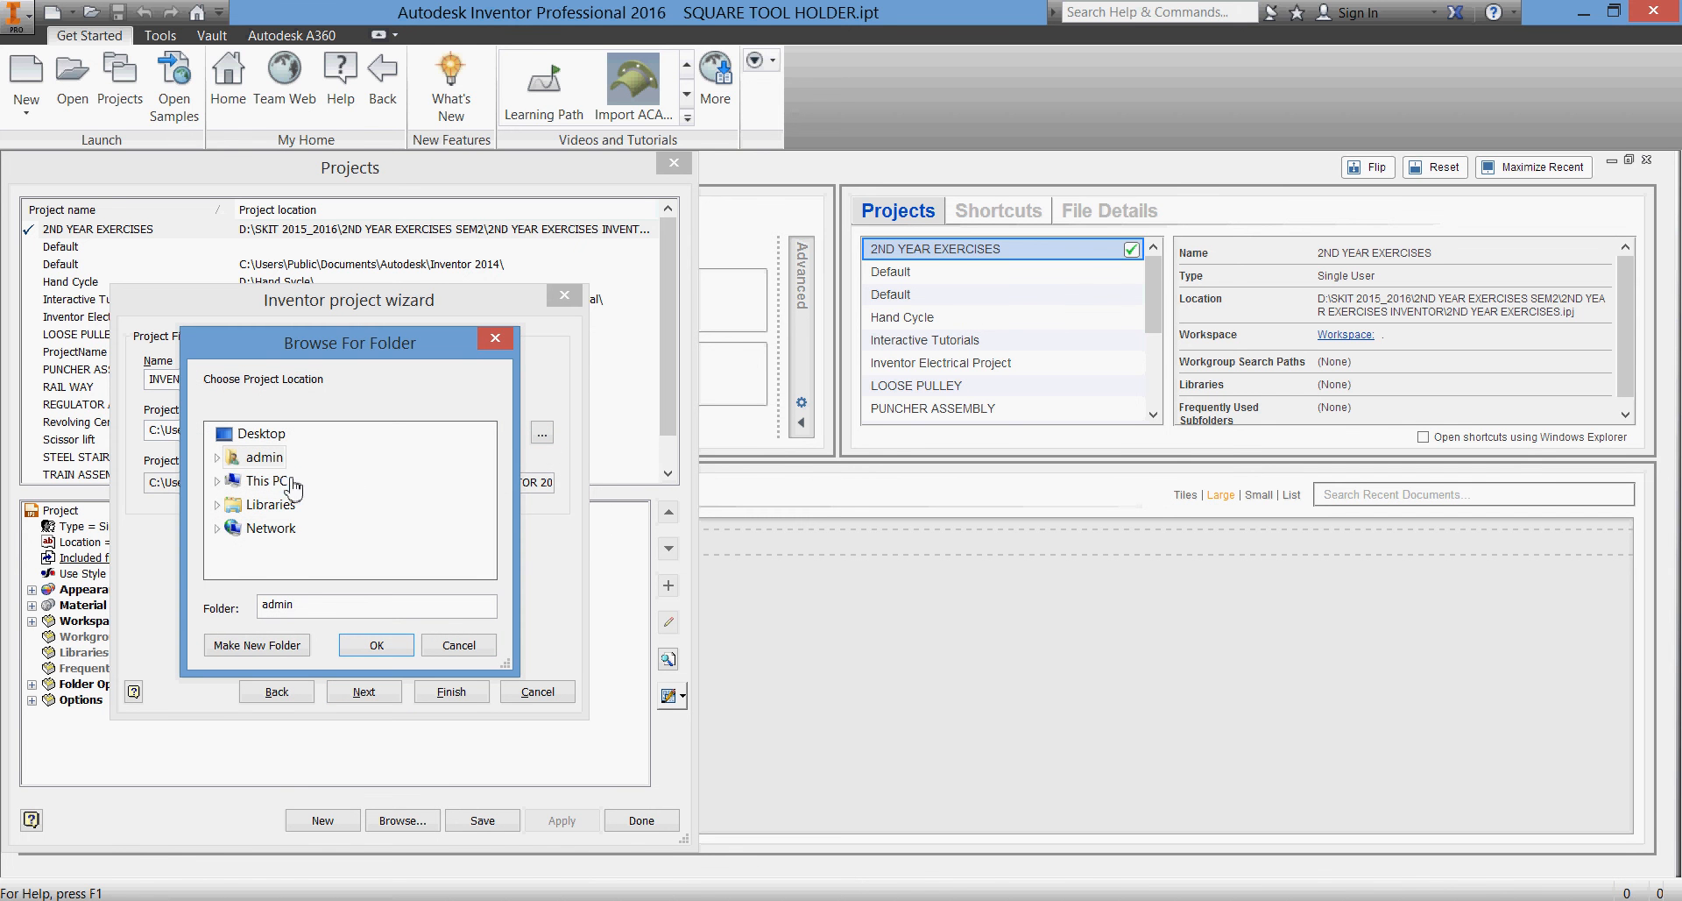
left_click(263, 480)
left_click_drag(488, 481, 491, 532)
left_click(282, 529)
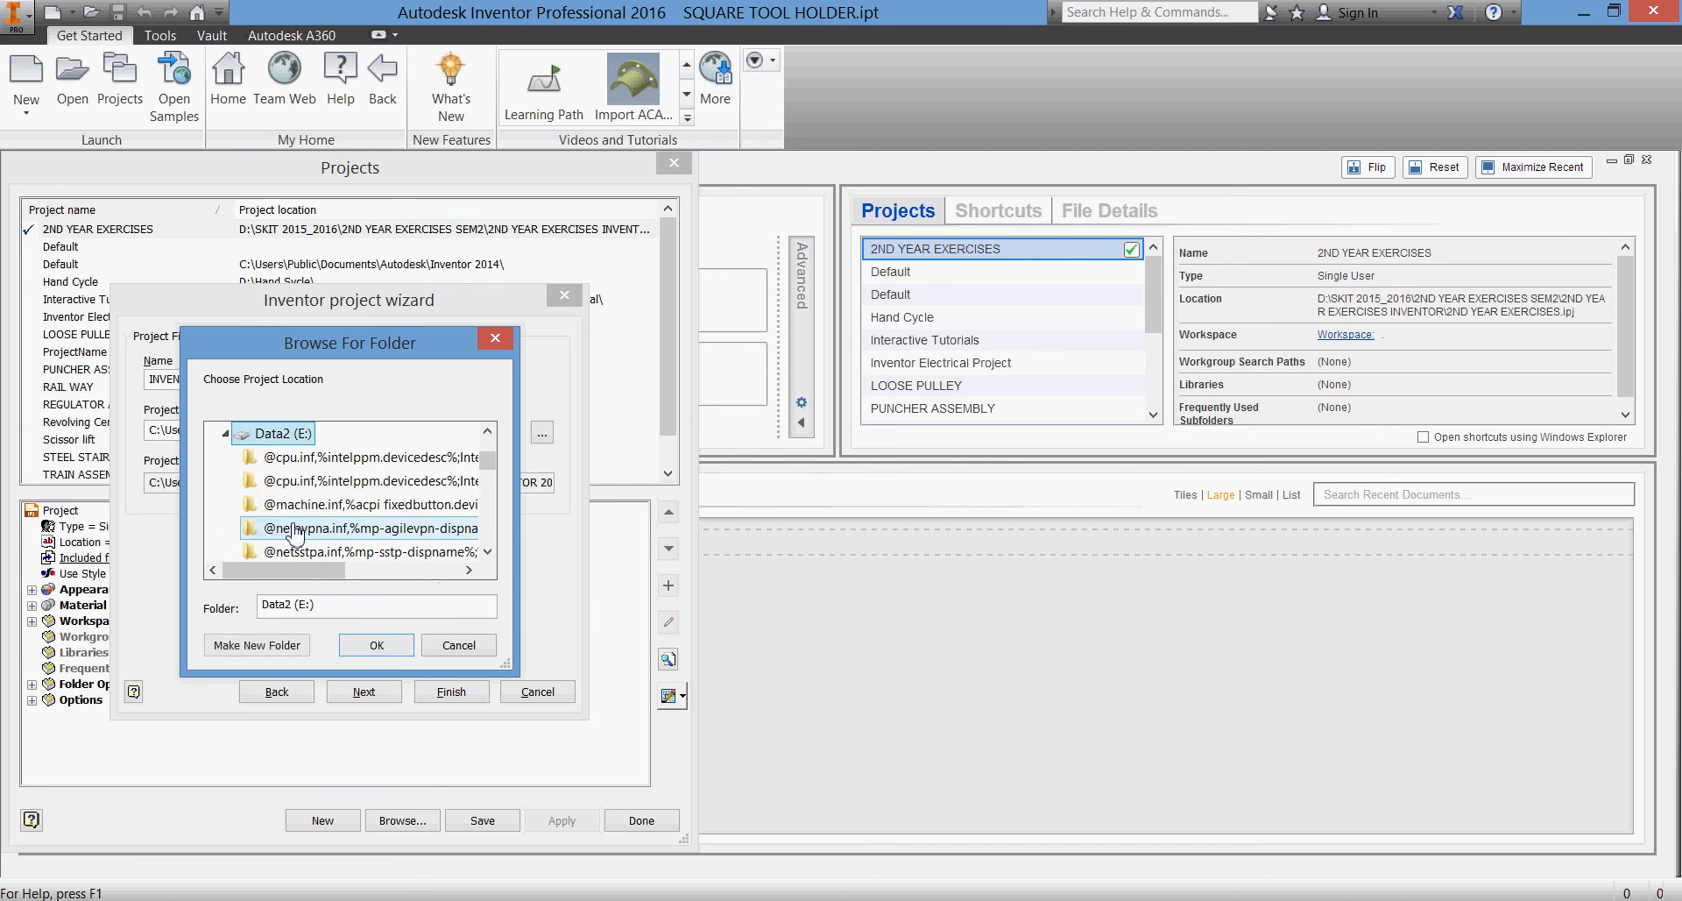
left_click(261, 648)
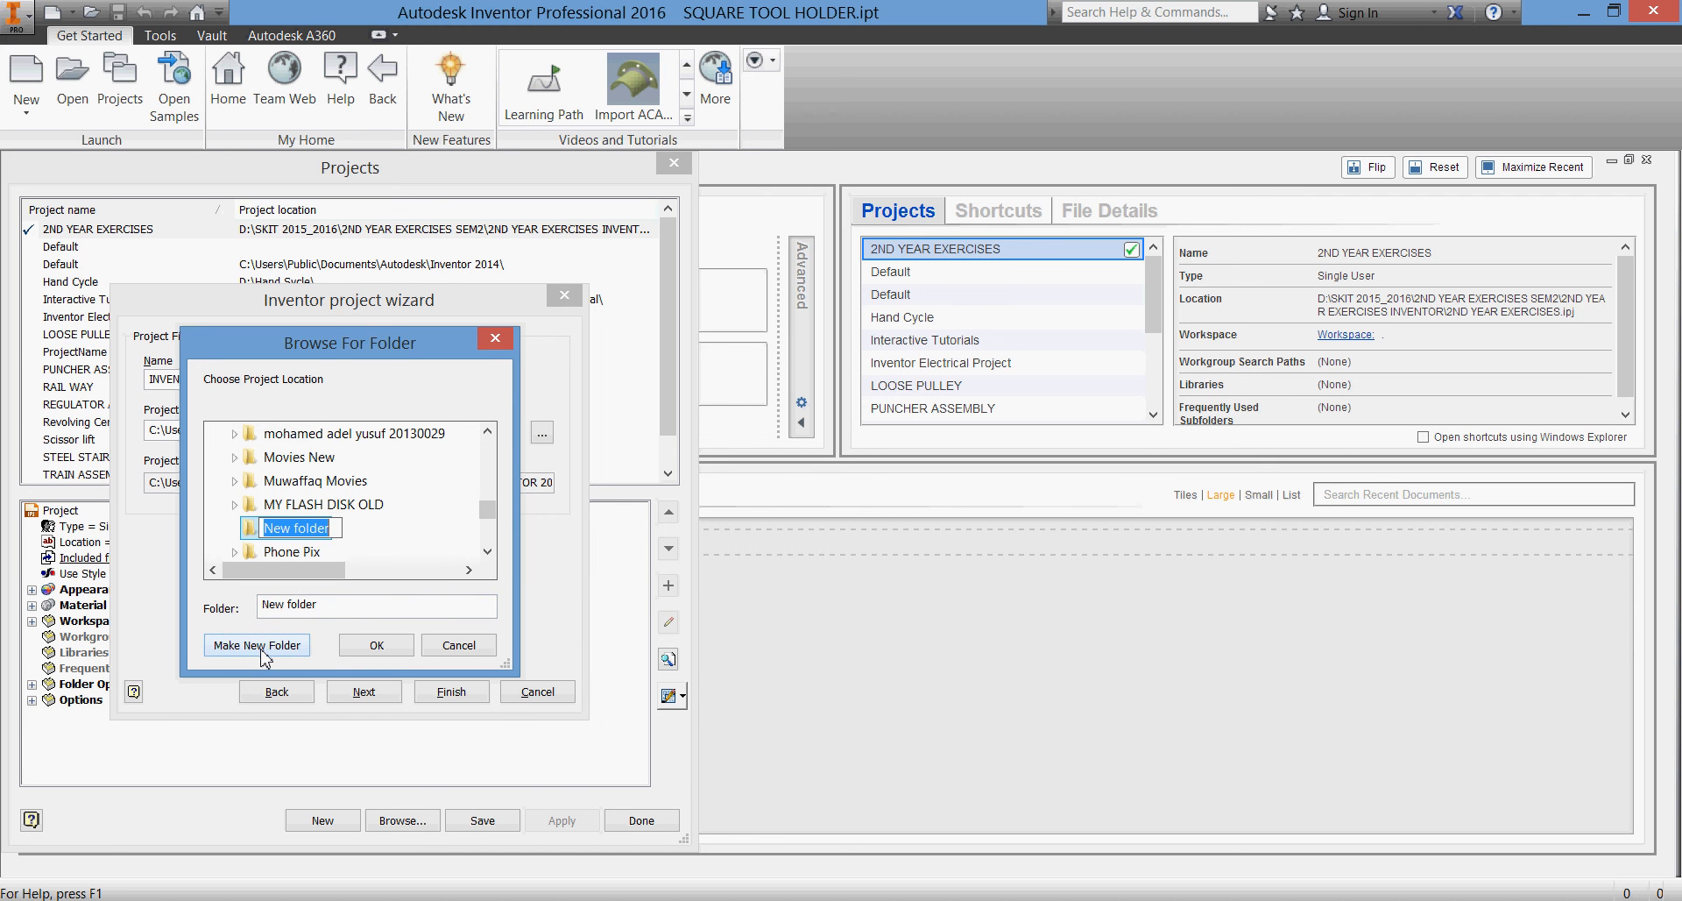
type("IN")
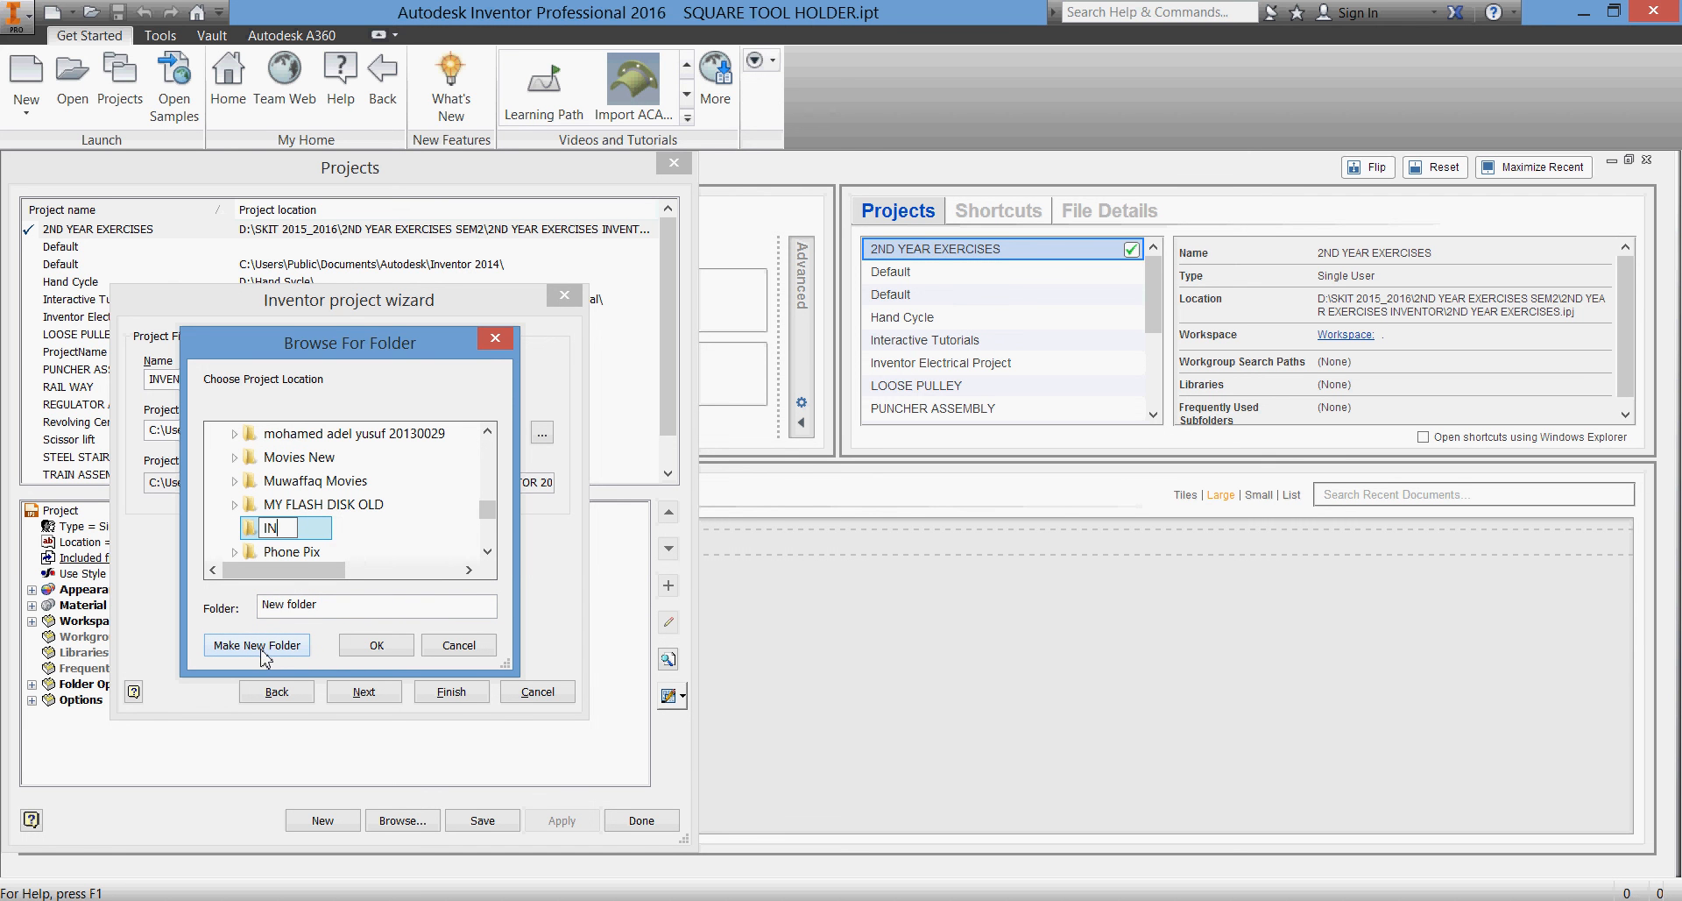
type("VENTOR 21")
key("BackSpace")
type("016")
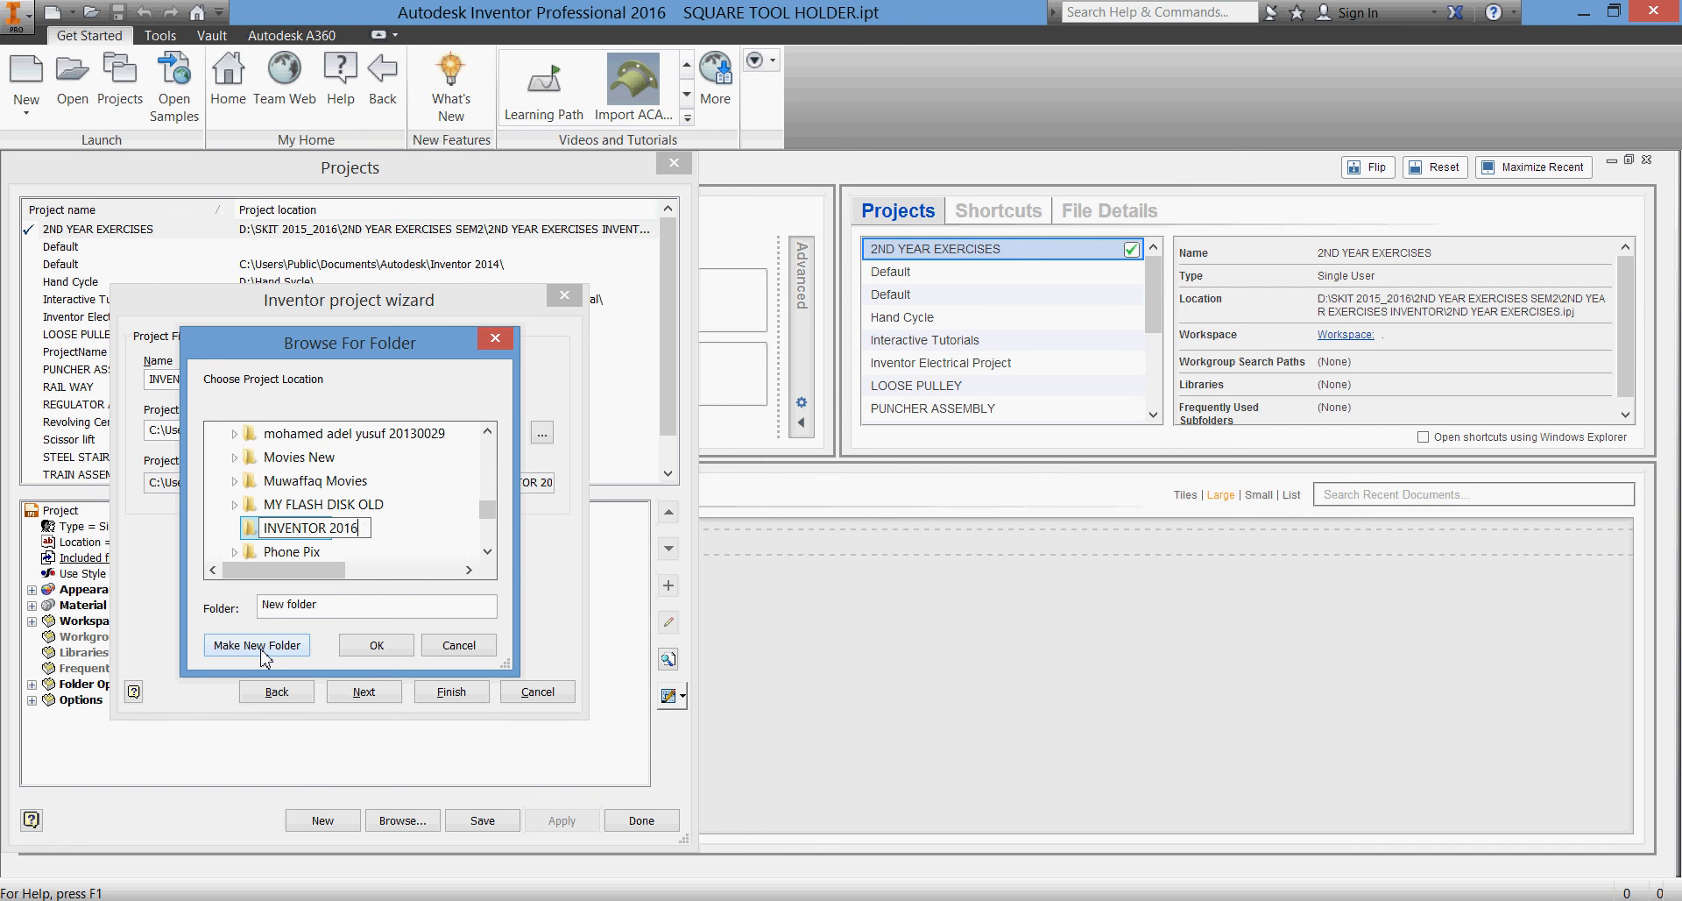
type(" TUTORIALS")
left_click(361, 649)
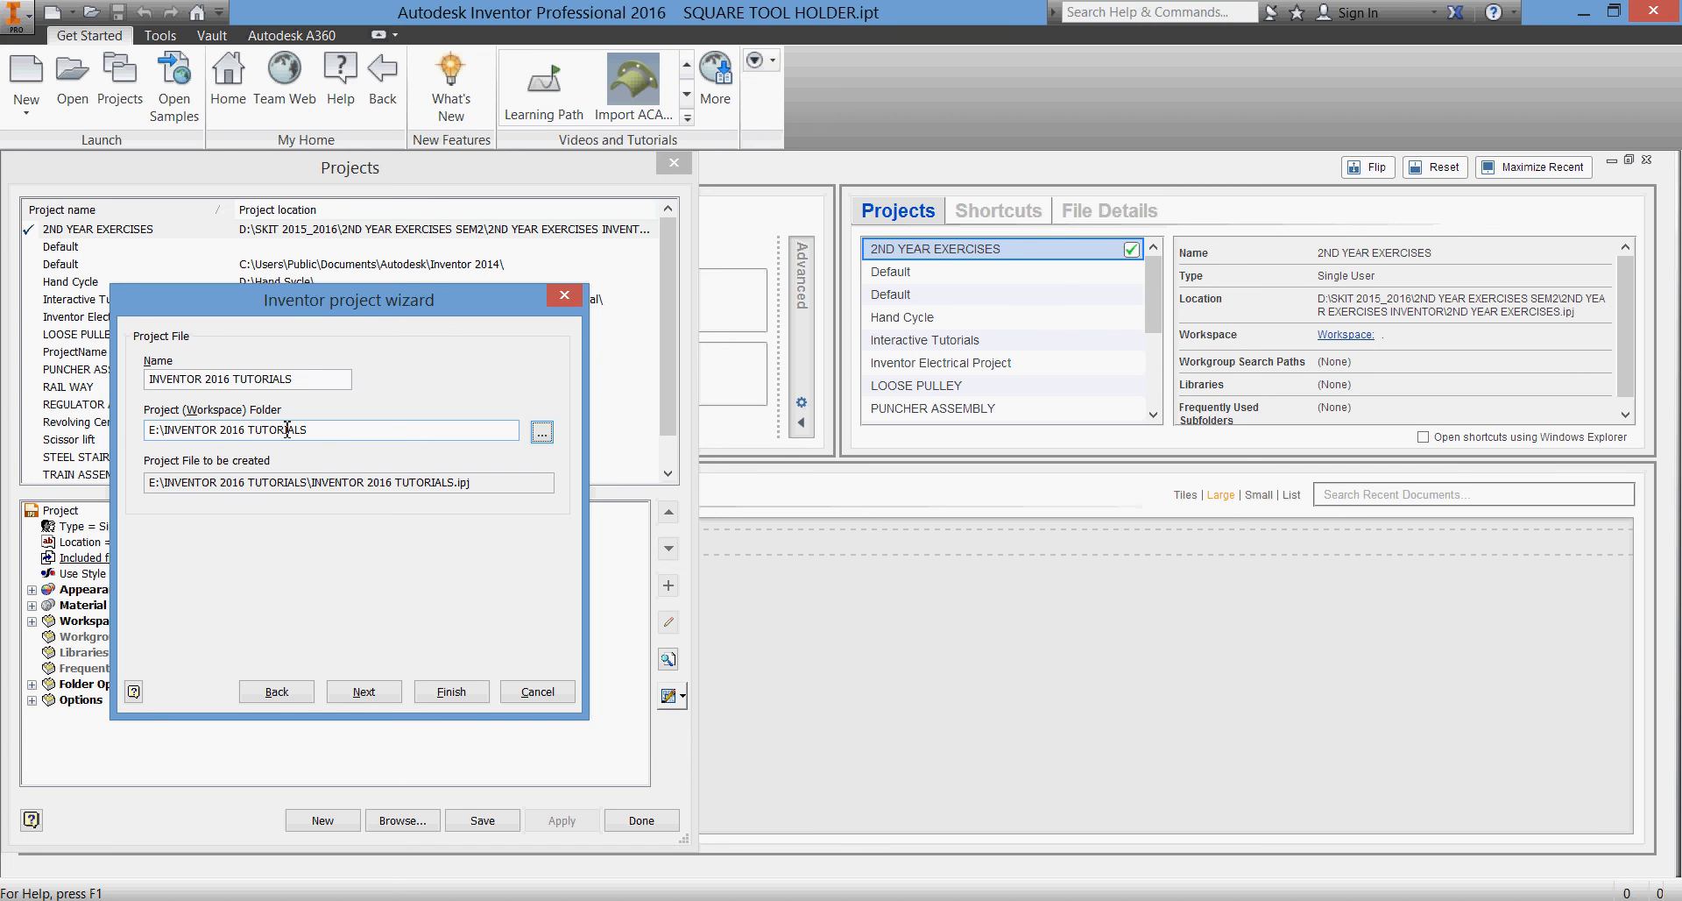
left_click(460, 692)
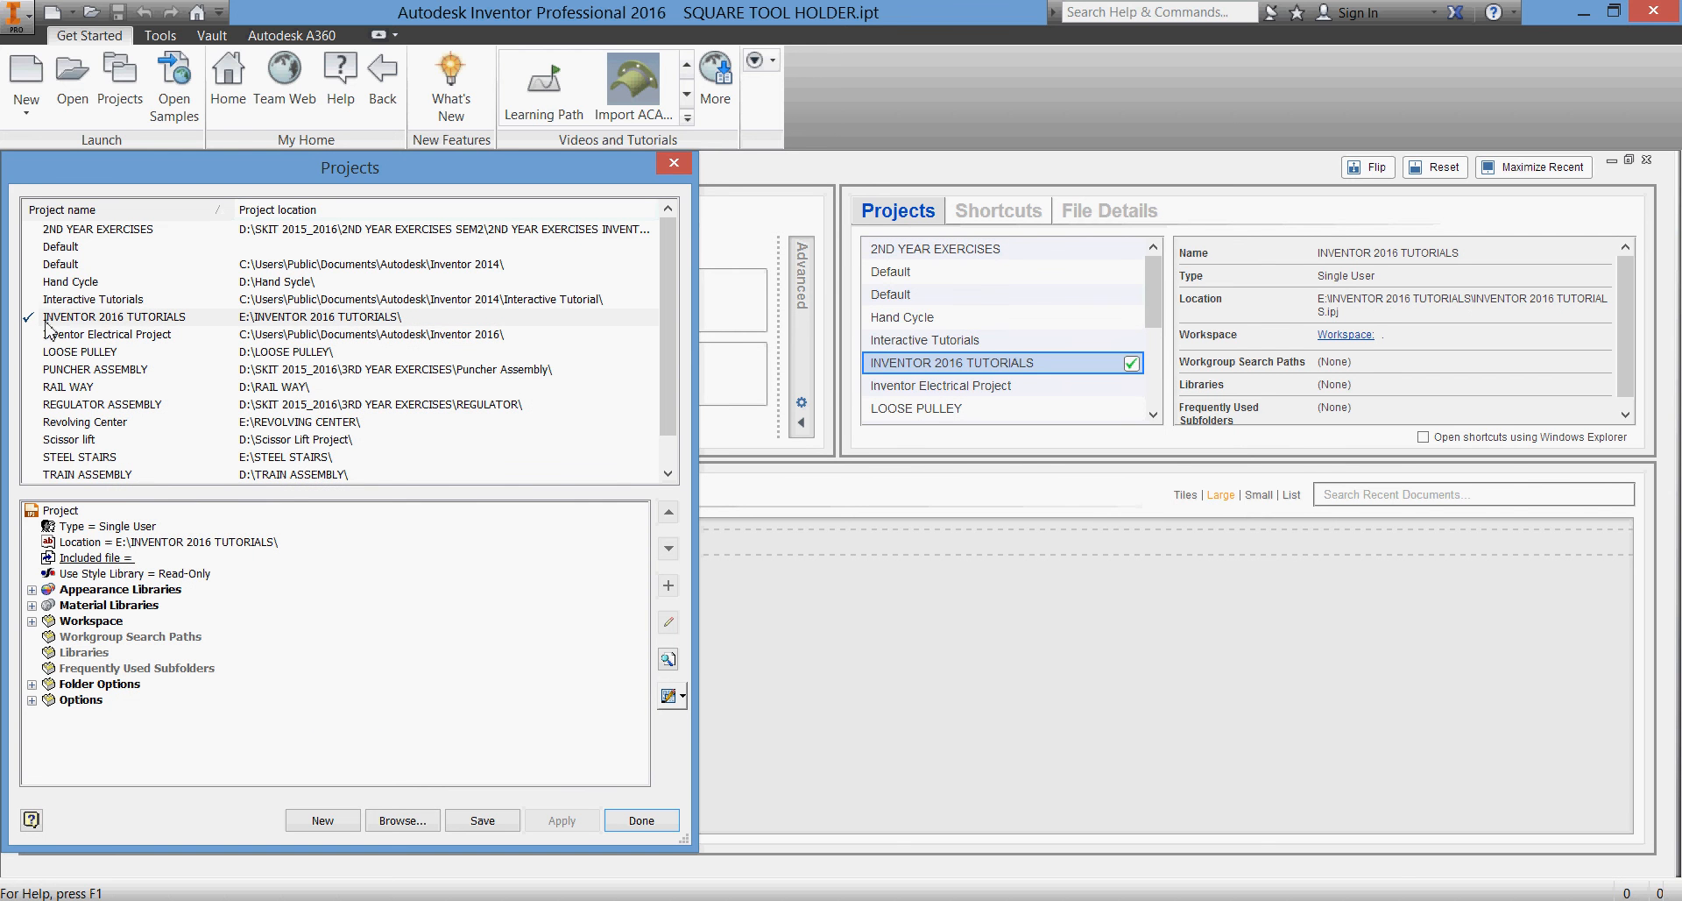
left_click(641, 821)
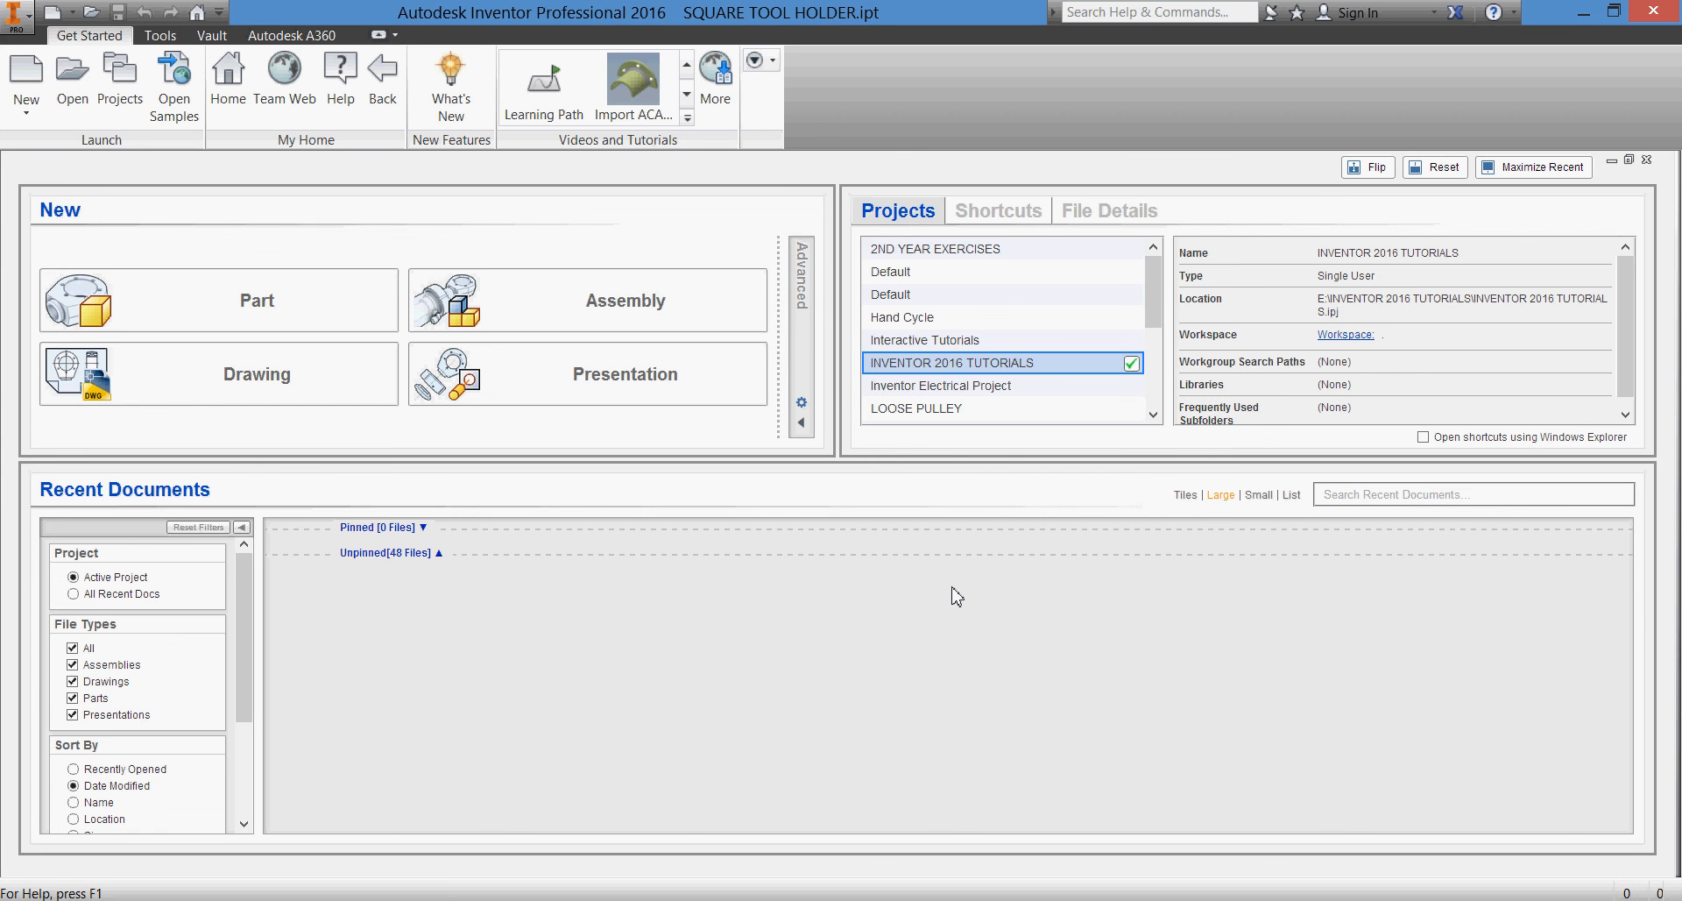
After viewing the SQUARE TOOL HOLDER drawing in Acrobat, create a new part in Inventor and start a 2D sketch on the YZ plane
left_click(693, 900)
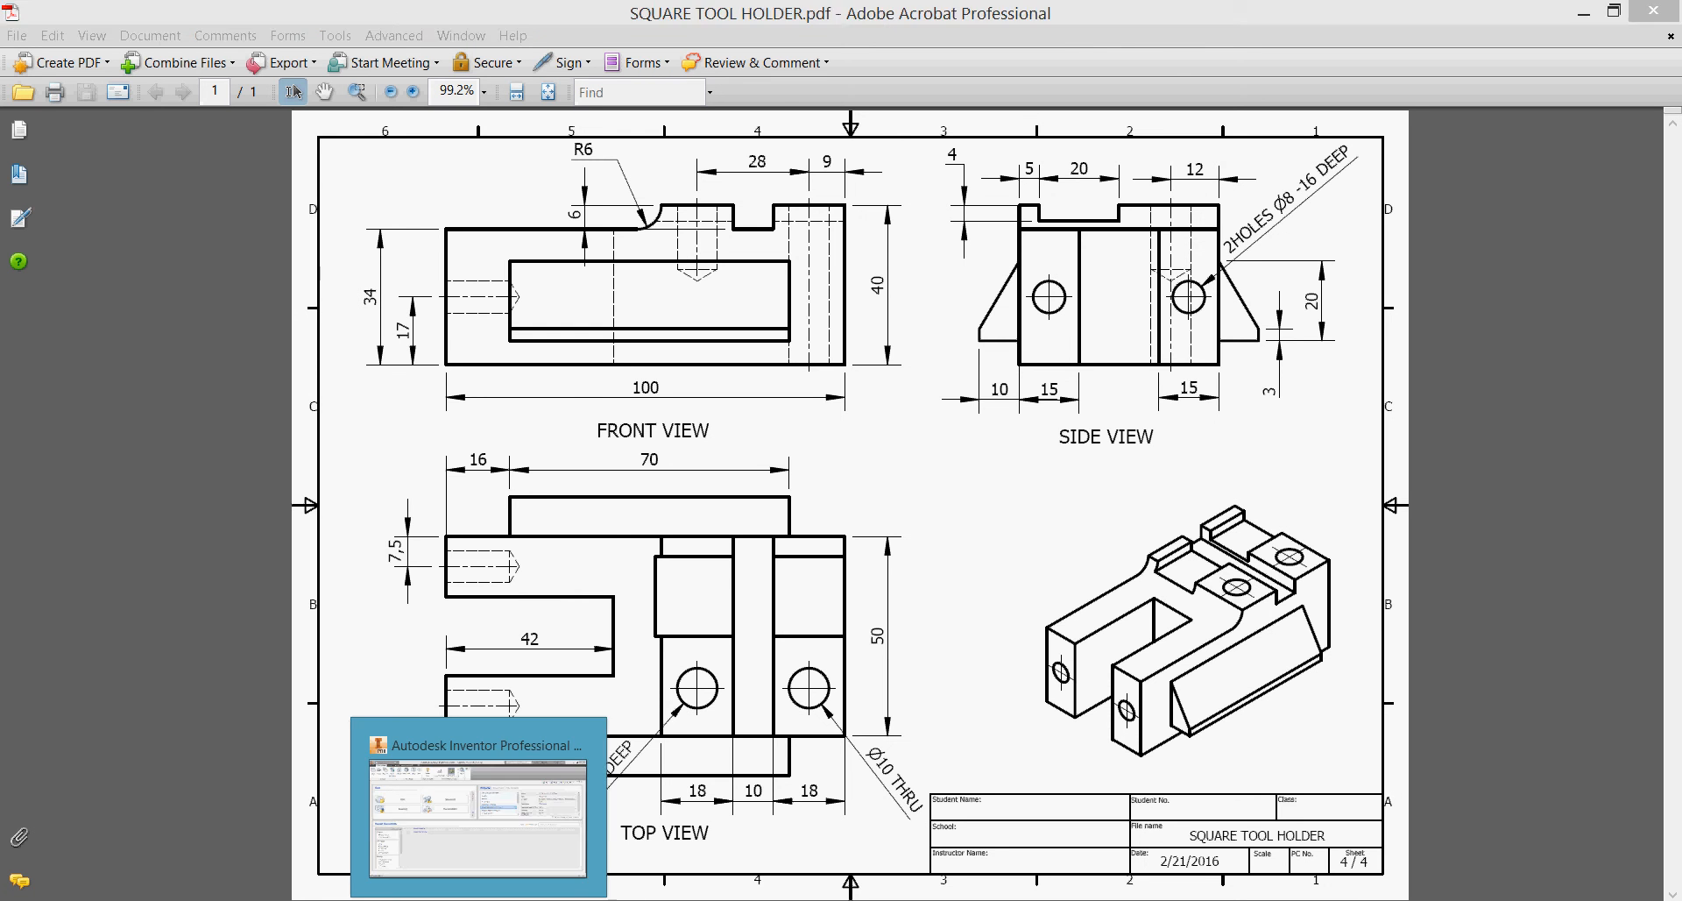
left_click(468, 806)
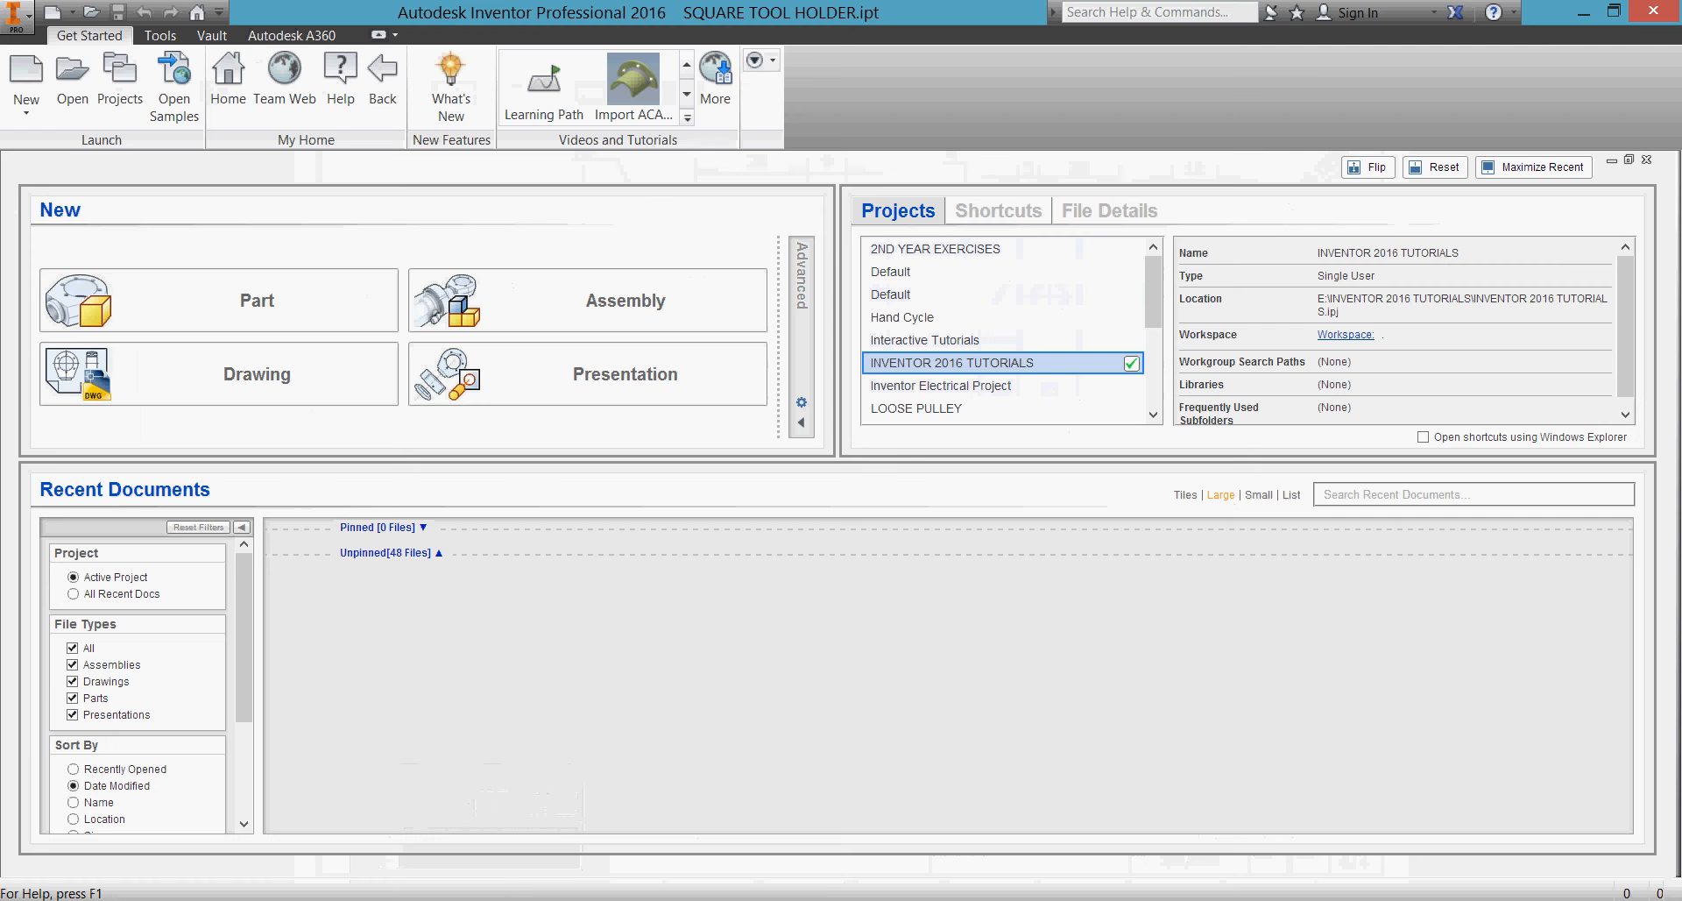
left_click(236, 306)
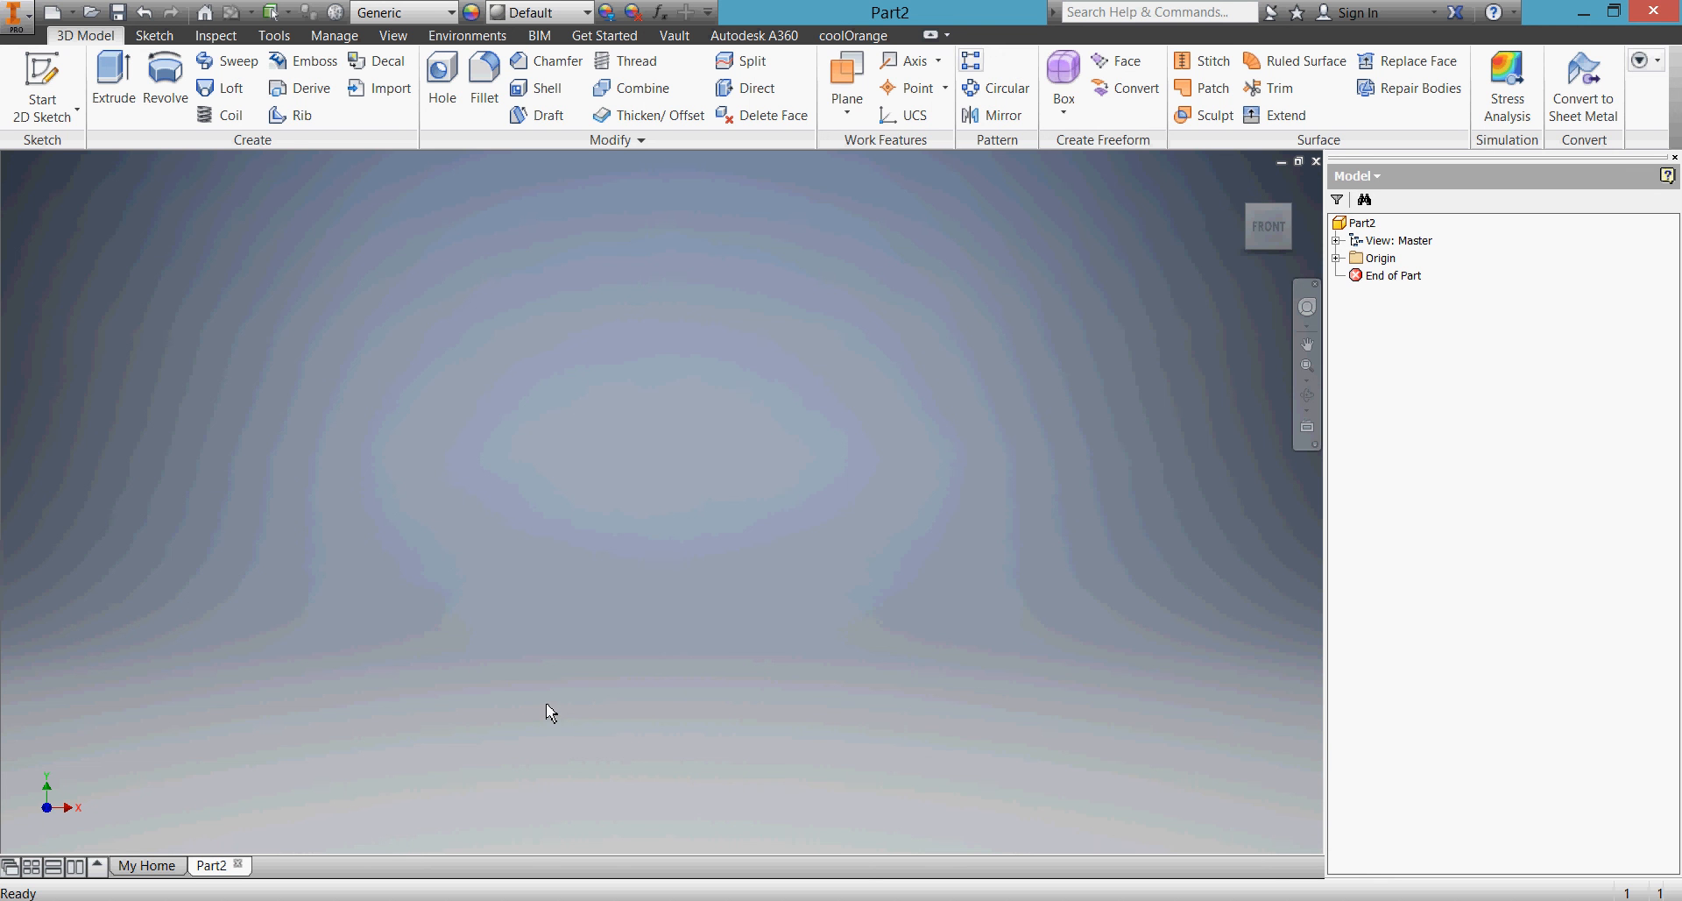
left_click(37, 70)
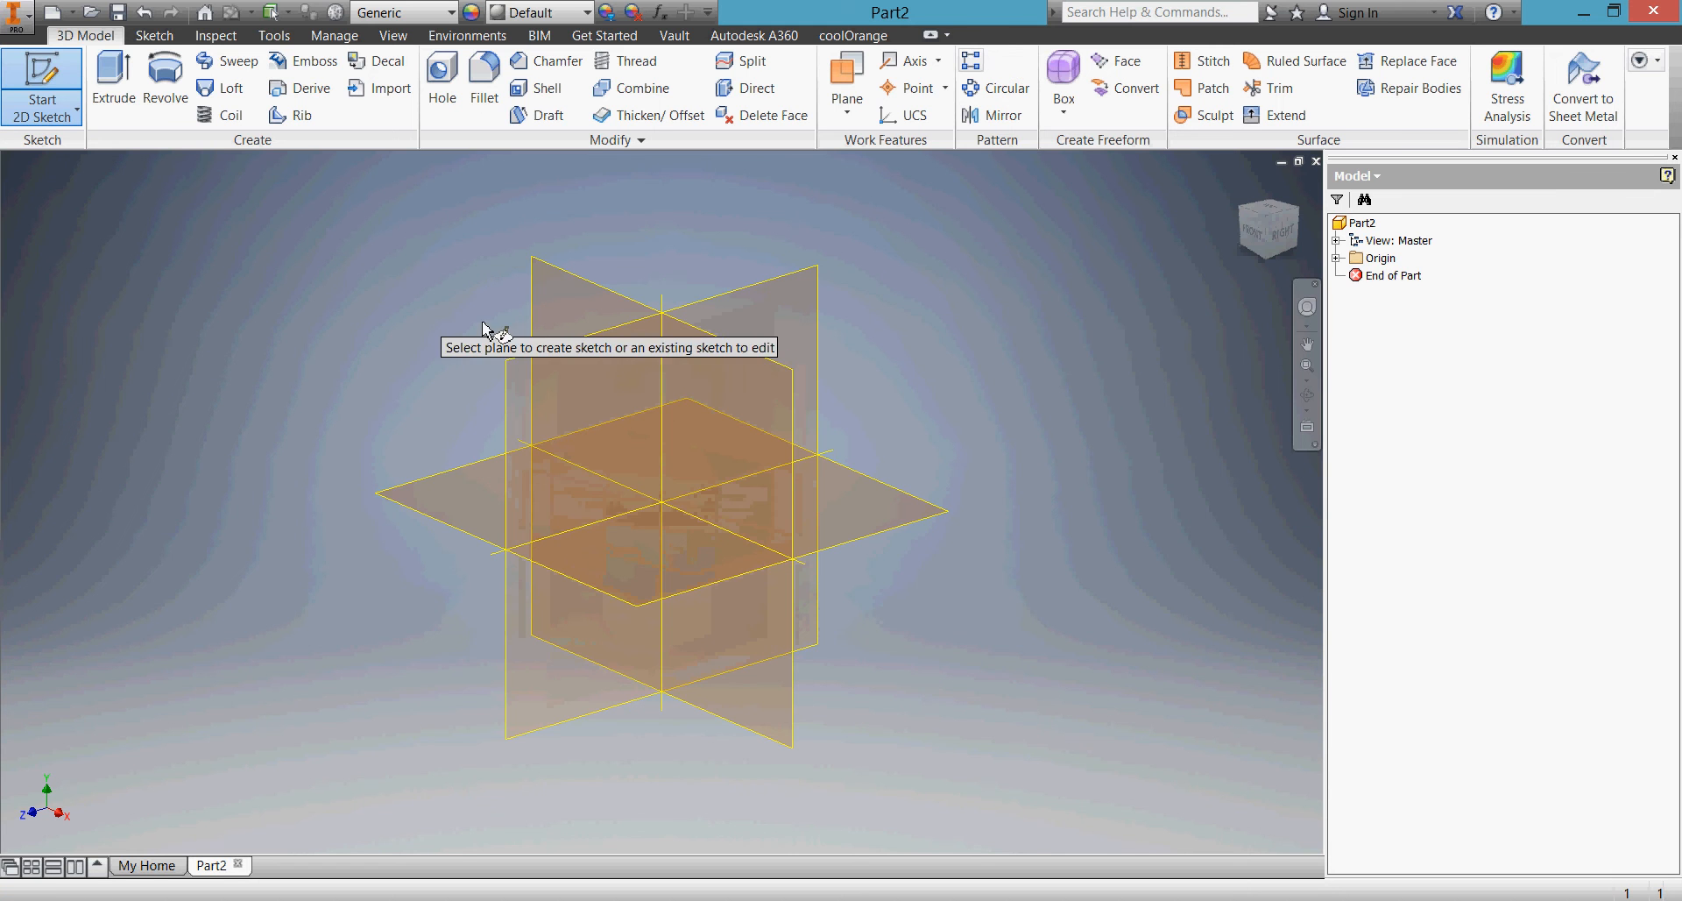
left_click(536, 363)
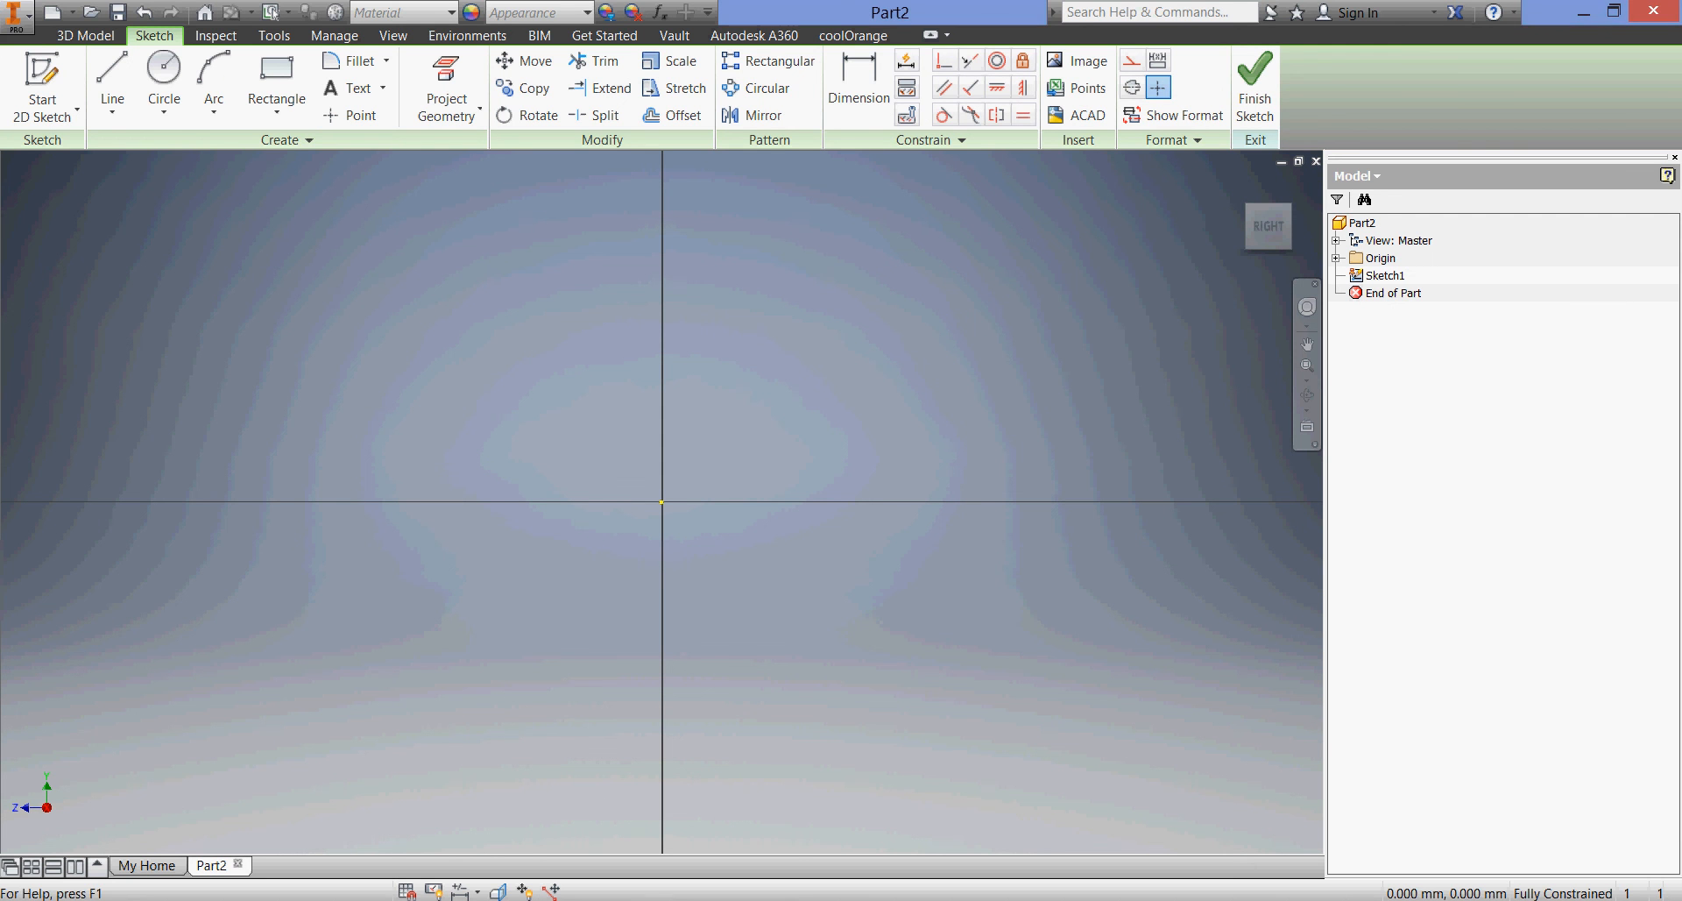
Check the SQUARE TOOL HOLDER drawing in Acrobat, and start the Inventor profile with a base line about 25 mm long and a right edge about 11 mm high
mouse_move(554, 898)
left_click(651, 887)
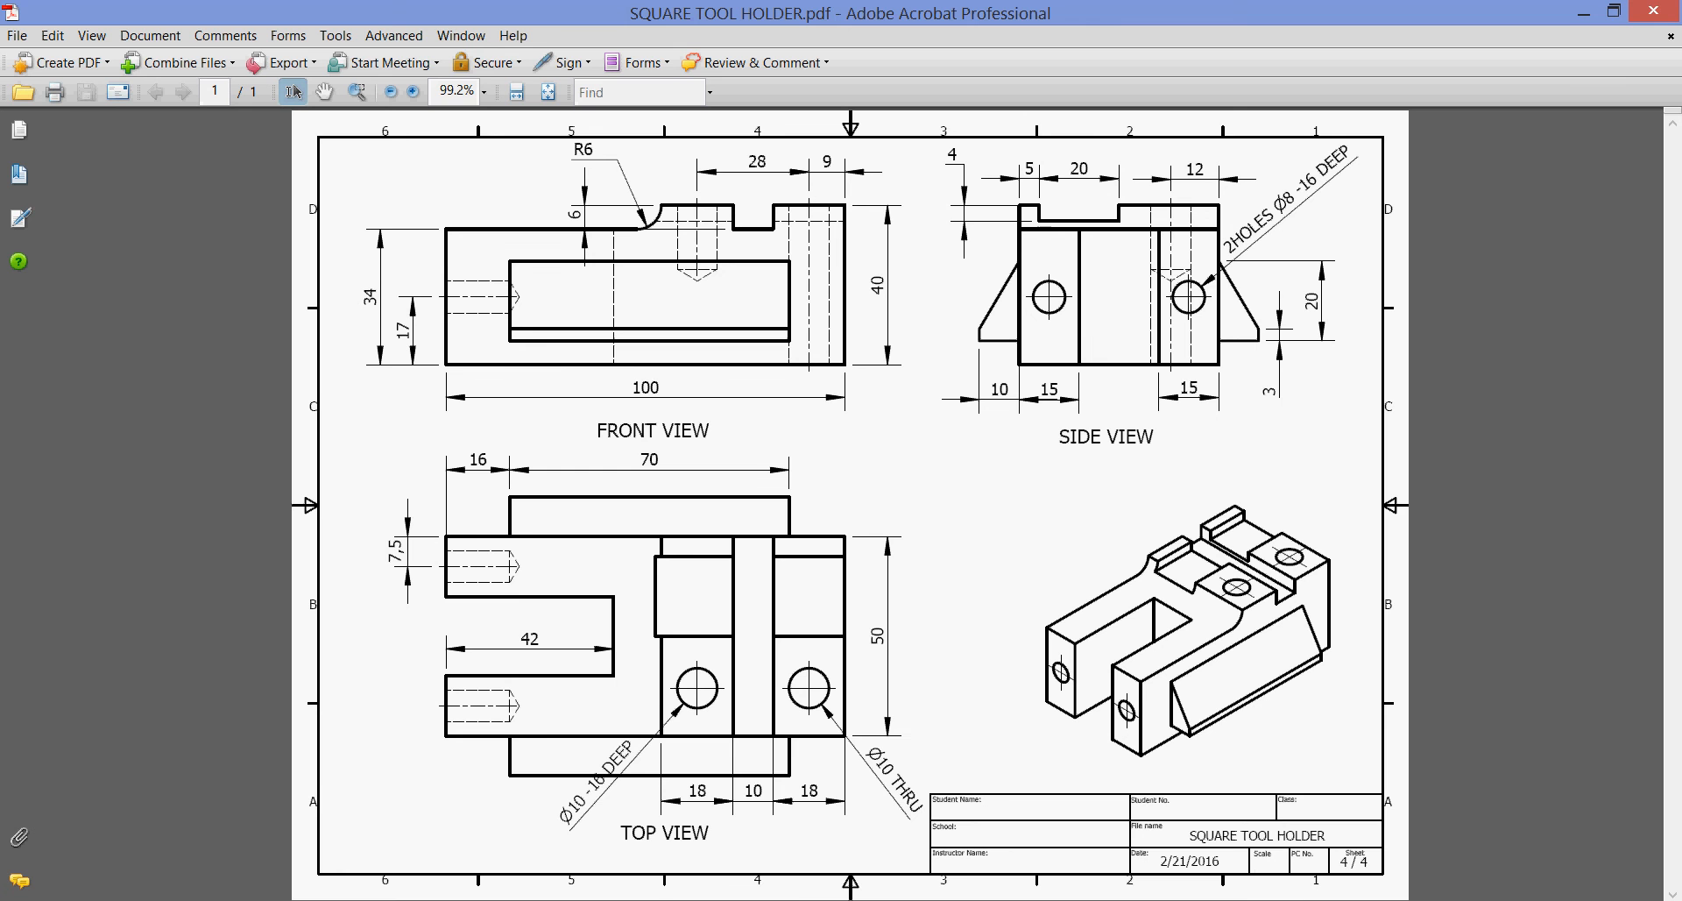
left_click(654, 894)
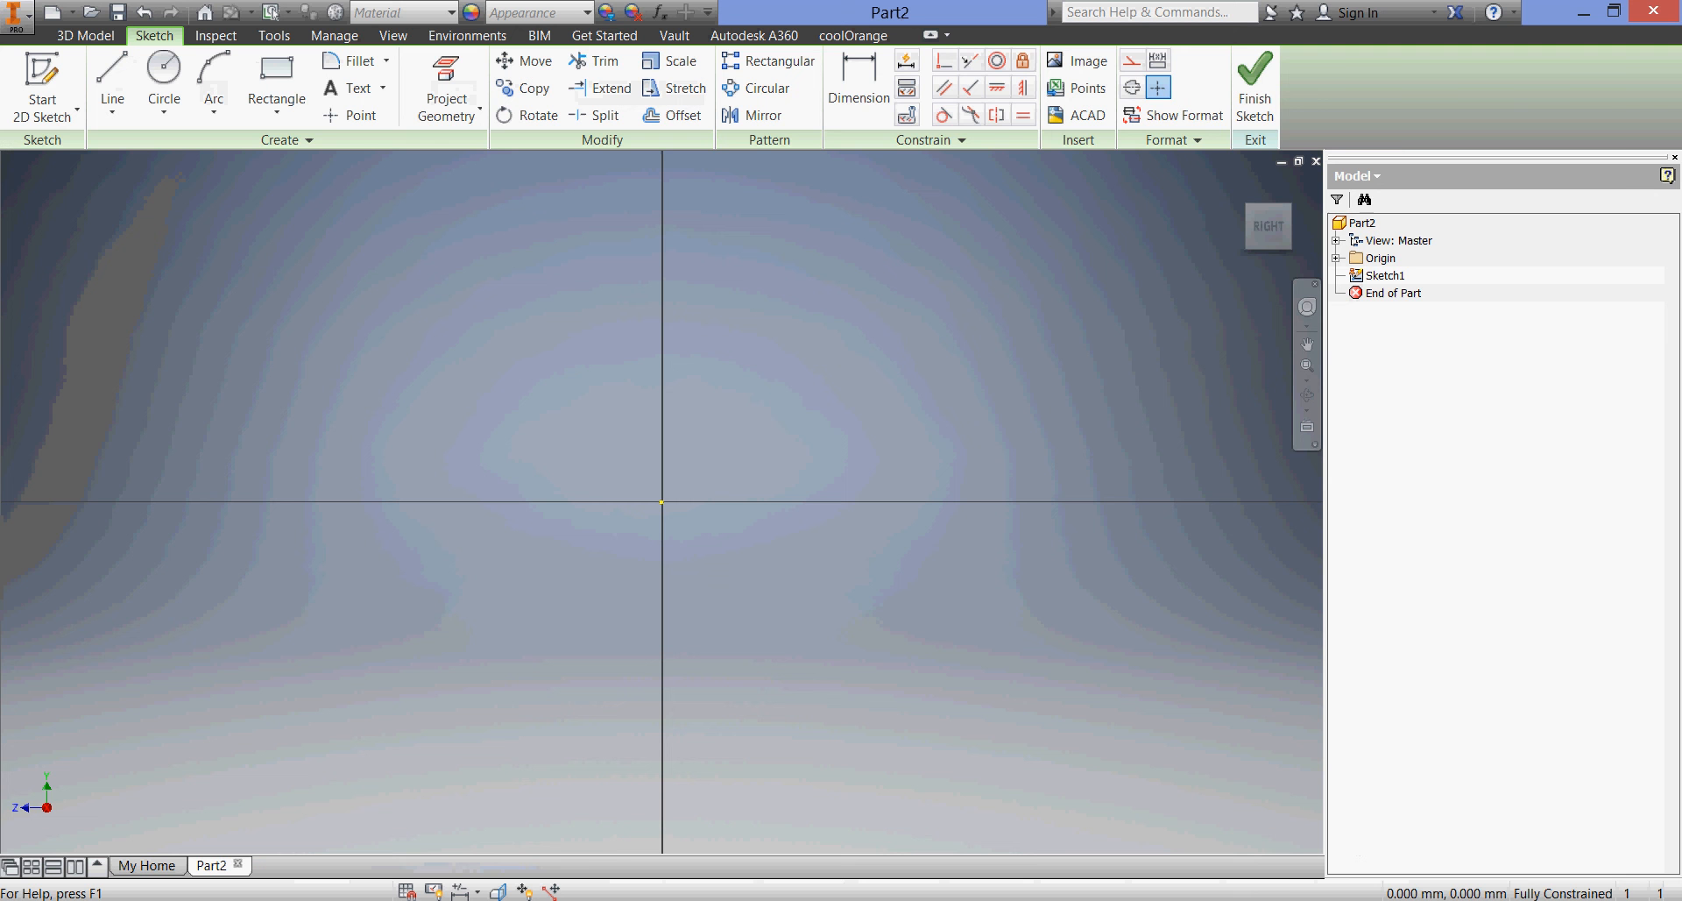
left_click(112, 79)
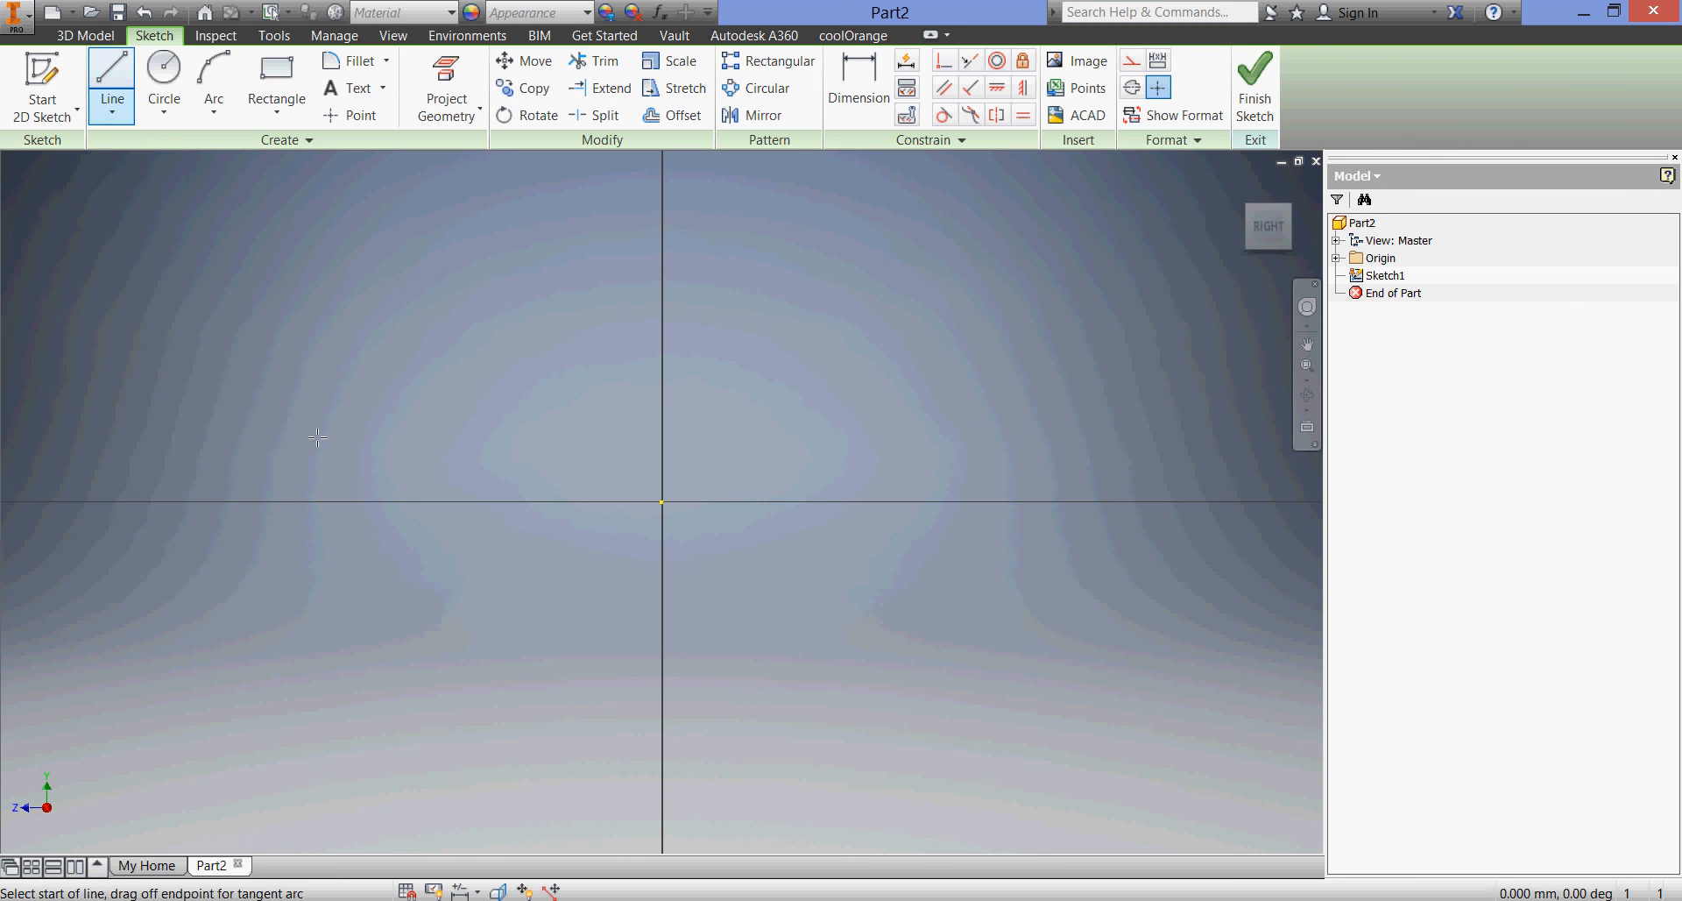
left_click(403, 624)
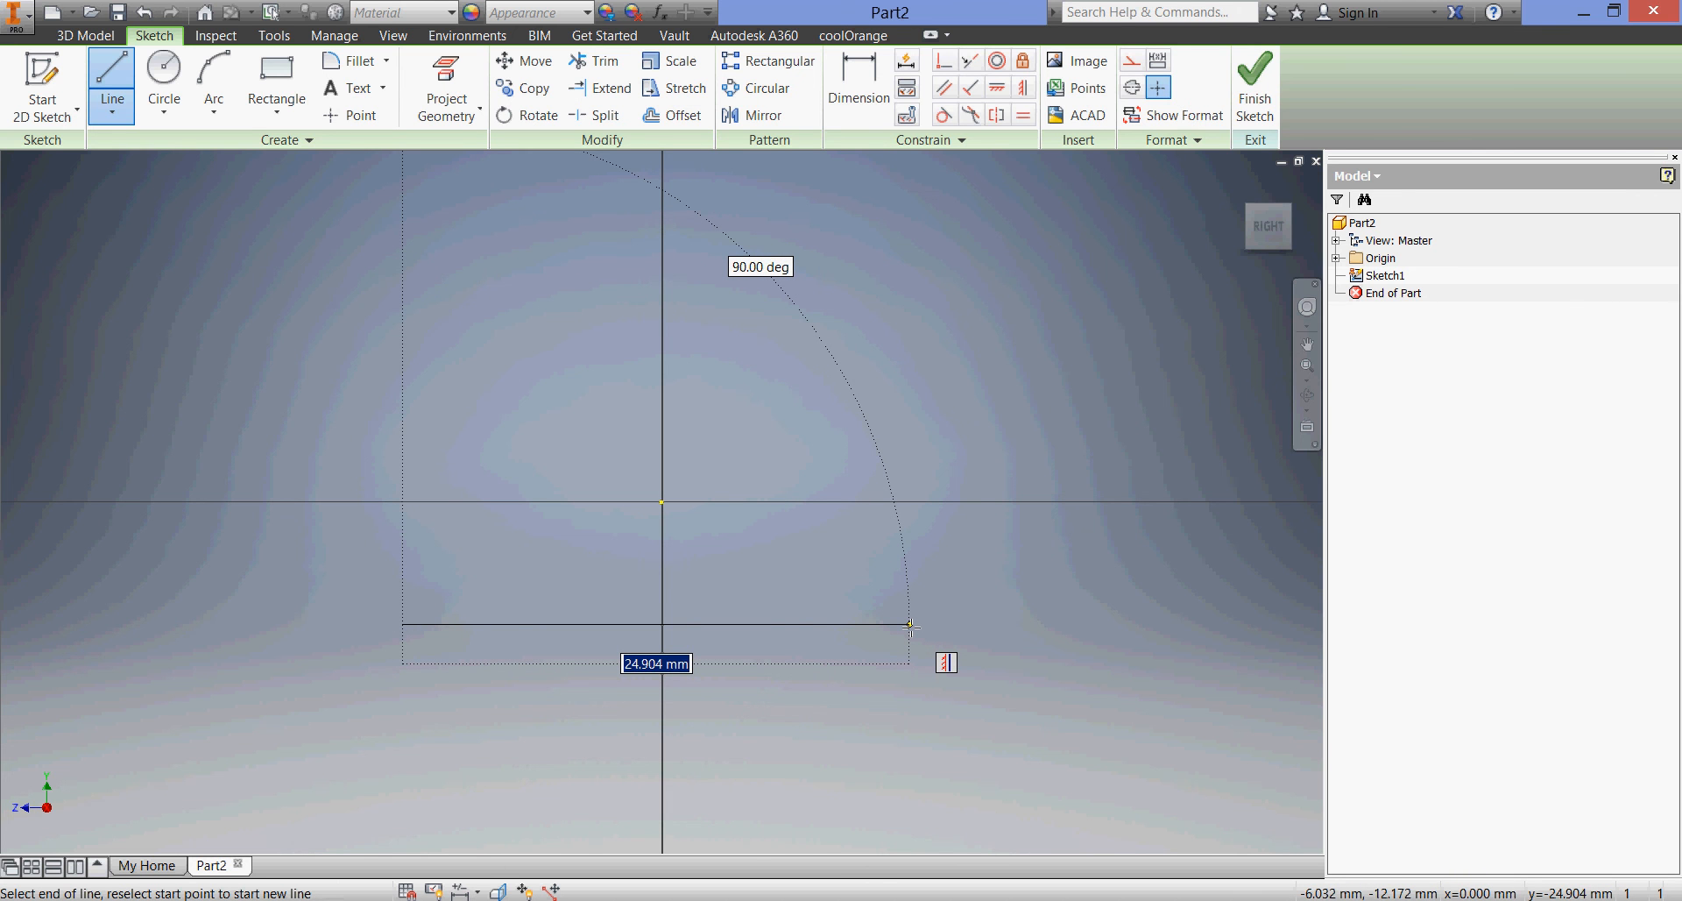
left_click(909, 624)
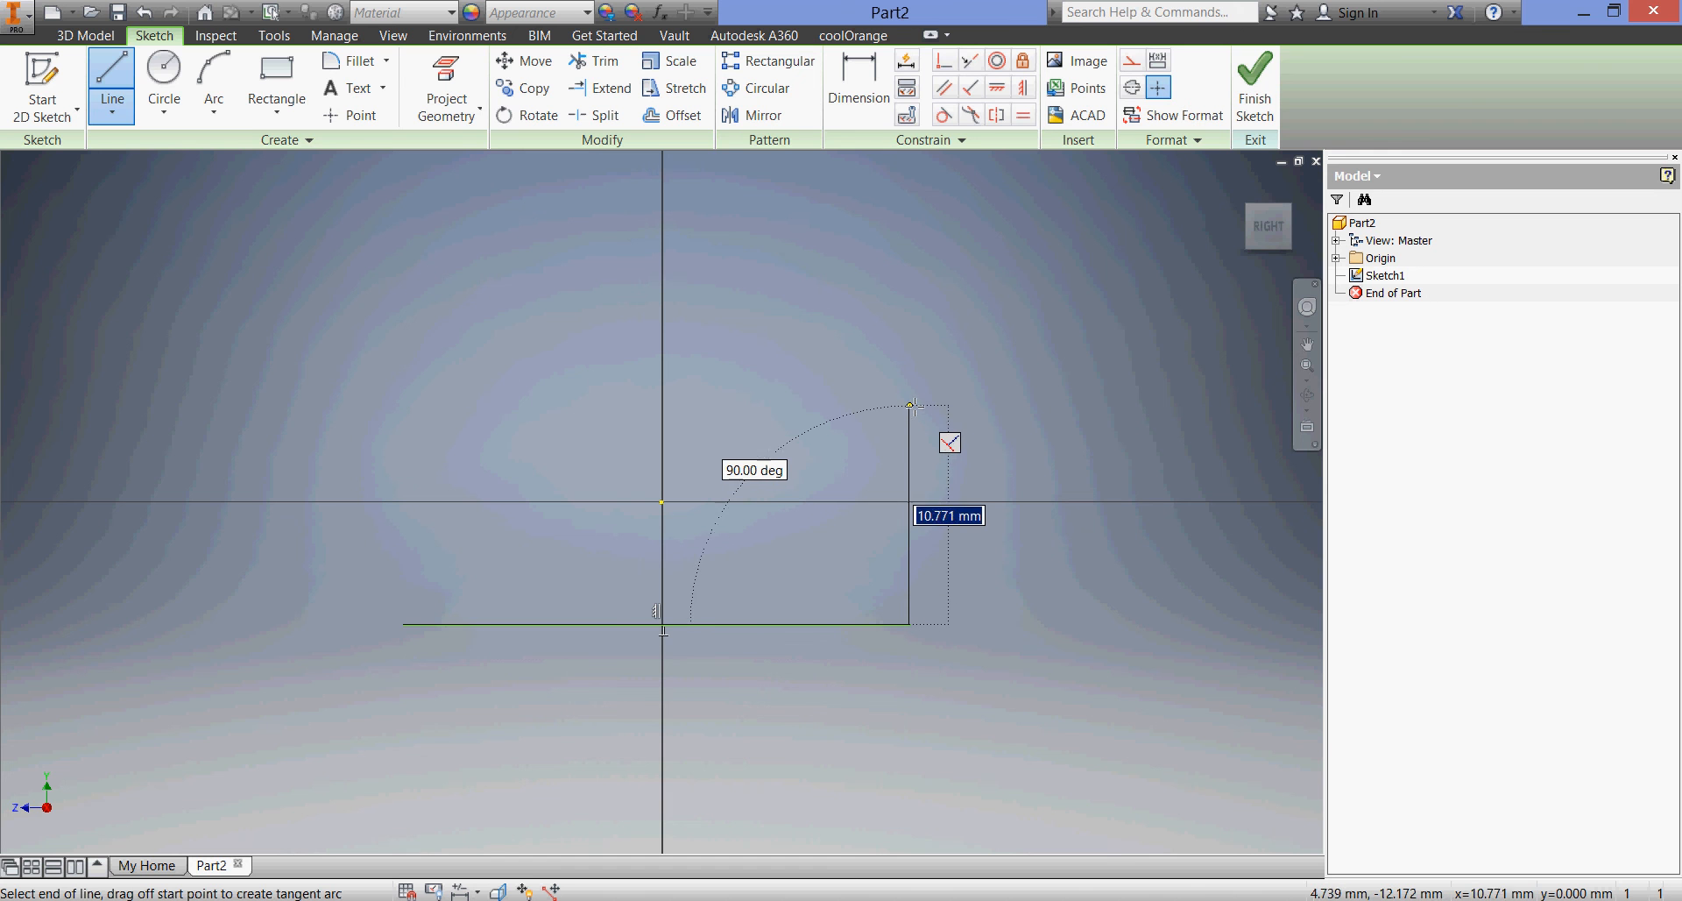
left_click(909, 397)
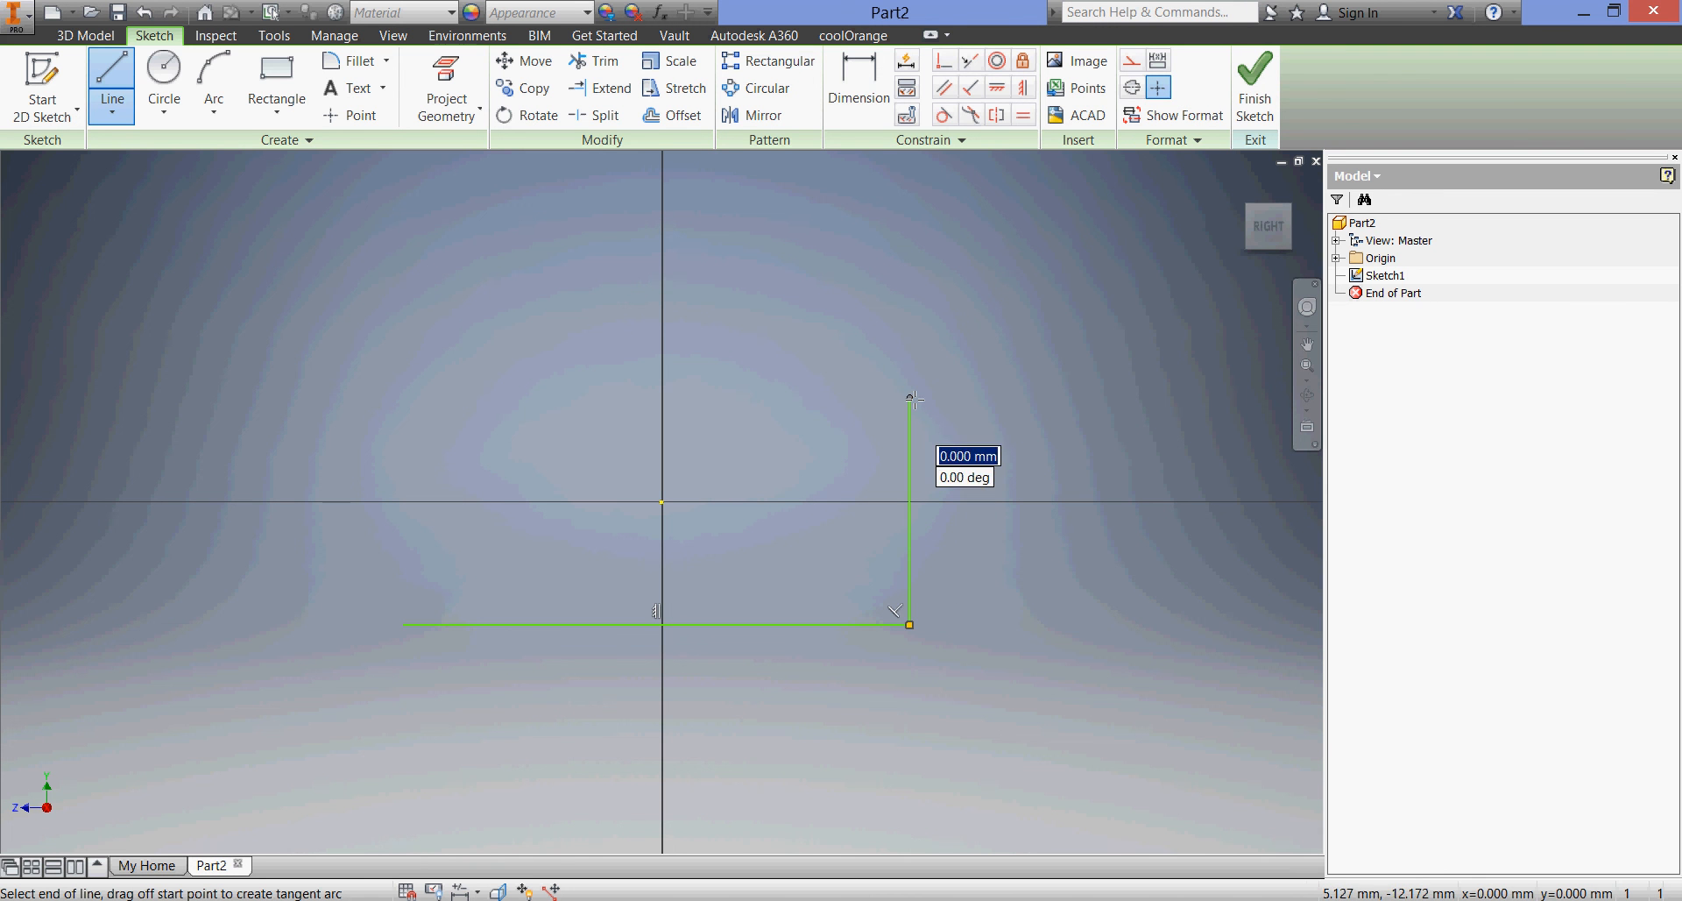
Continue the profile from the right edge with a raised top segment, a notch about 2 mm deep and a second raised top segment
left_click(822, 397)
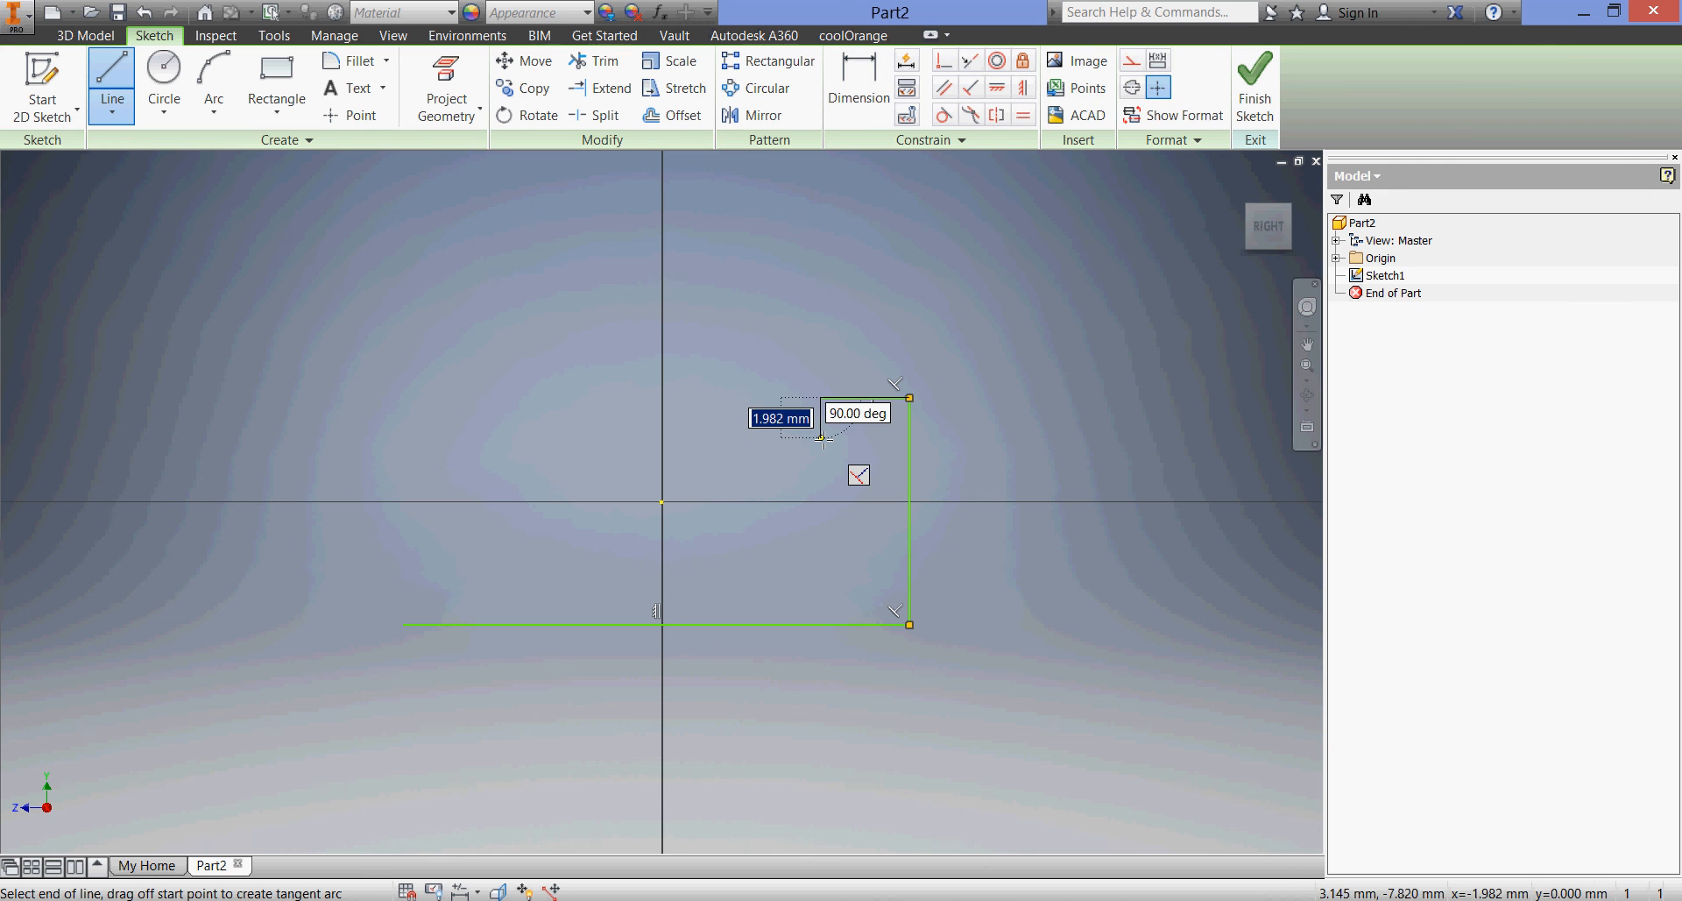
left_click(821, 438)
left_click(688, 439)
left_click(688, 399)
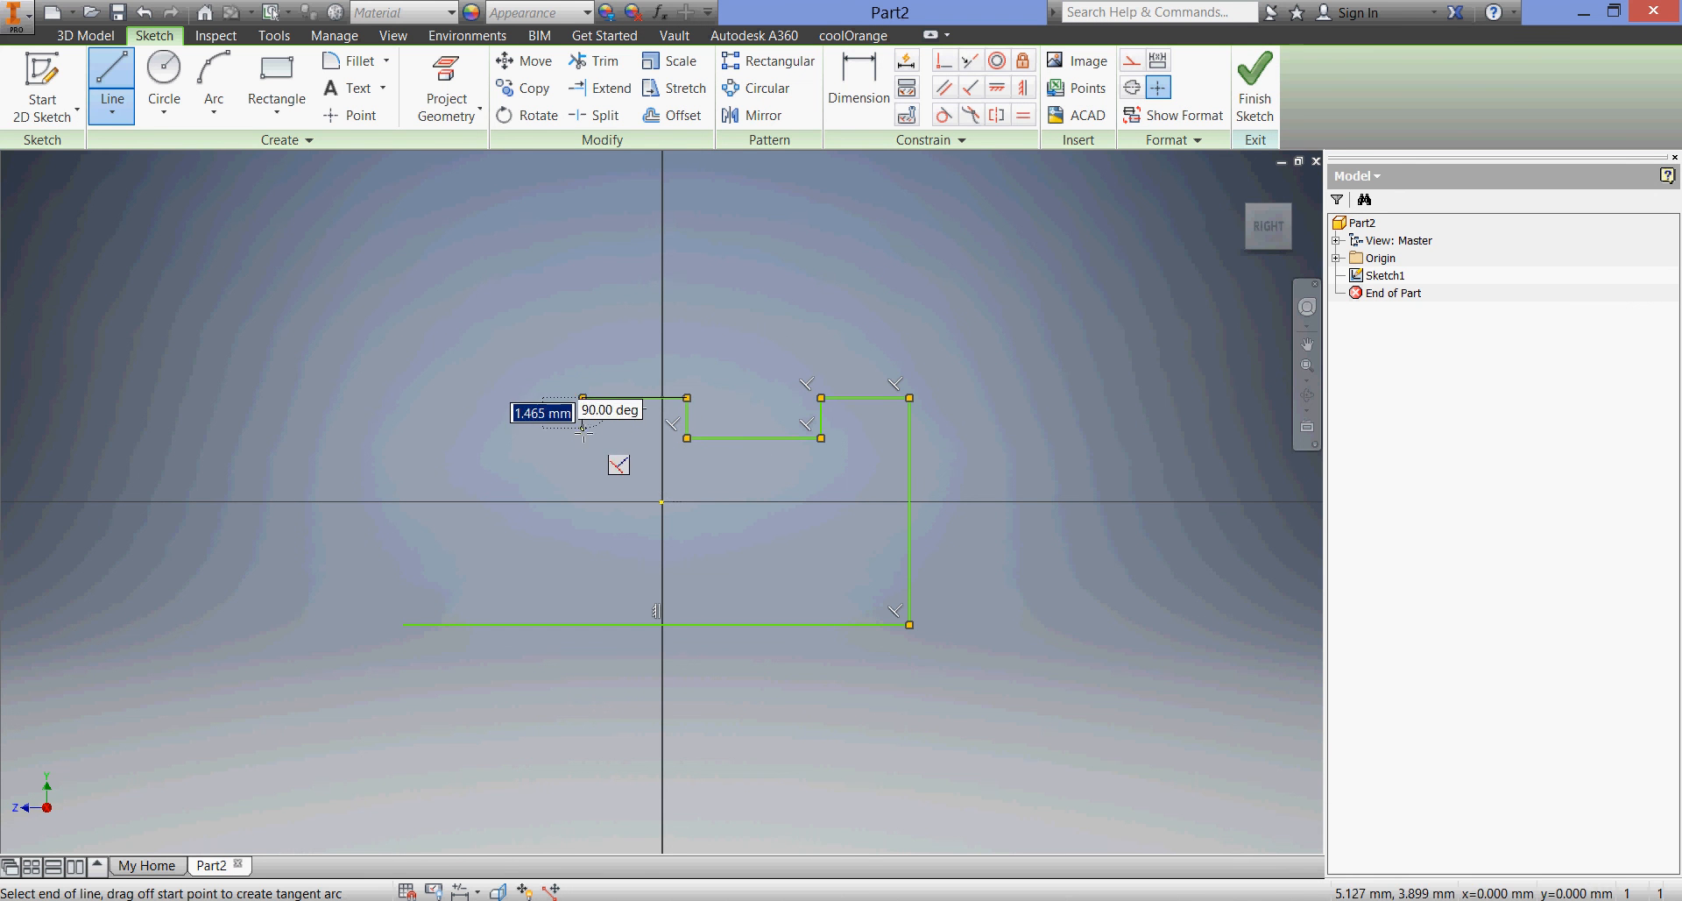
left_click(583, 398)
Close the profile with a drop about 2 mm deep, a lower shoulder about 9 mm long and a left edge about 9 mm high
left_click(582, 438)
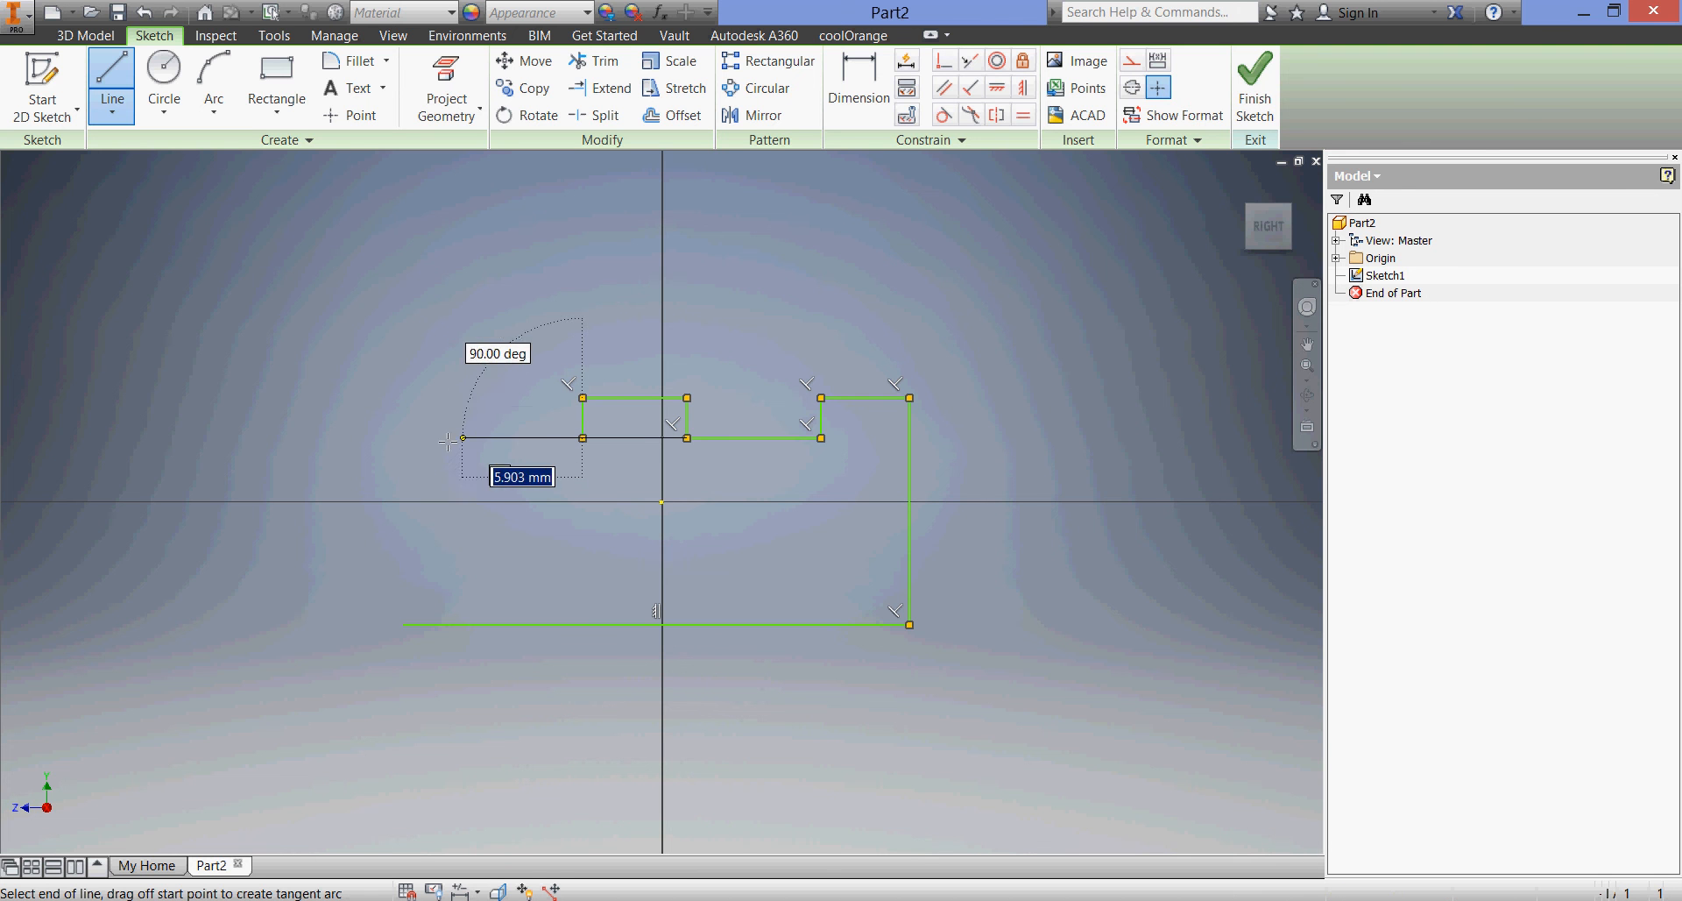
left_click(403, 438)
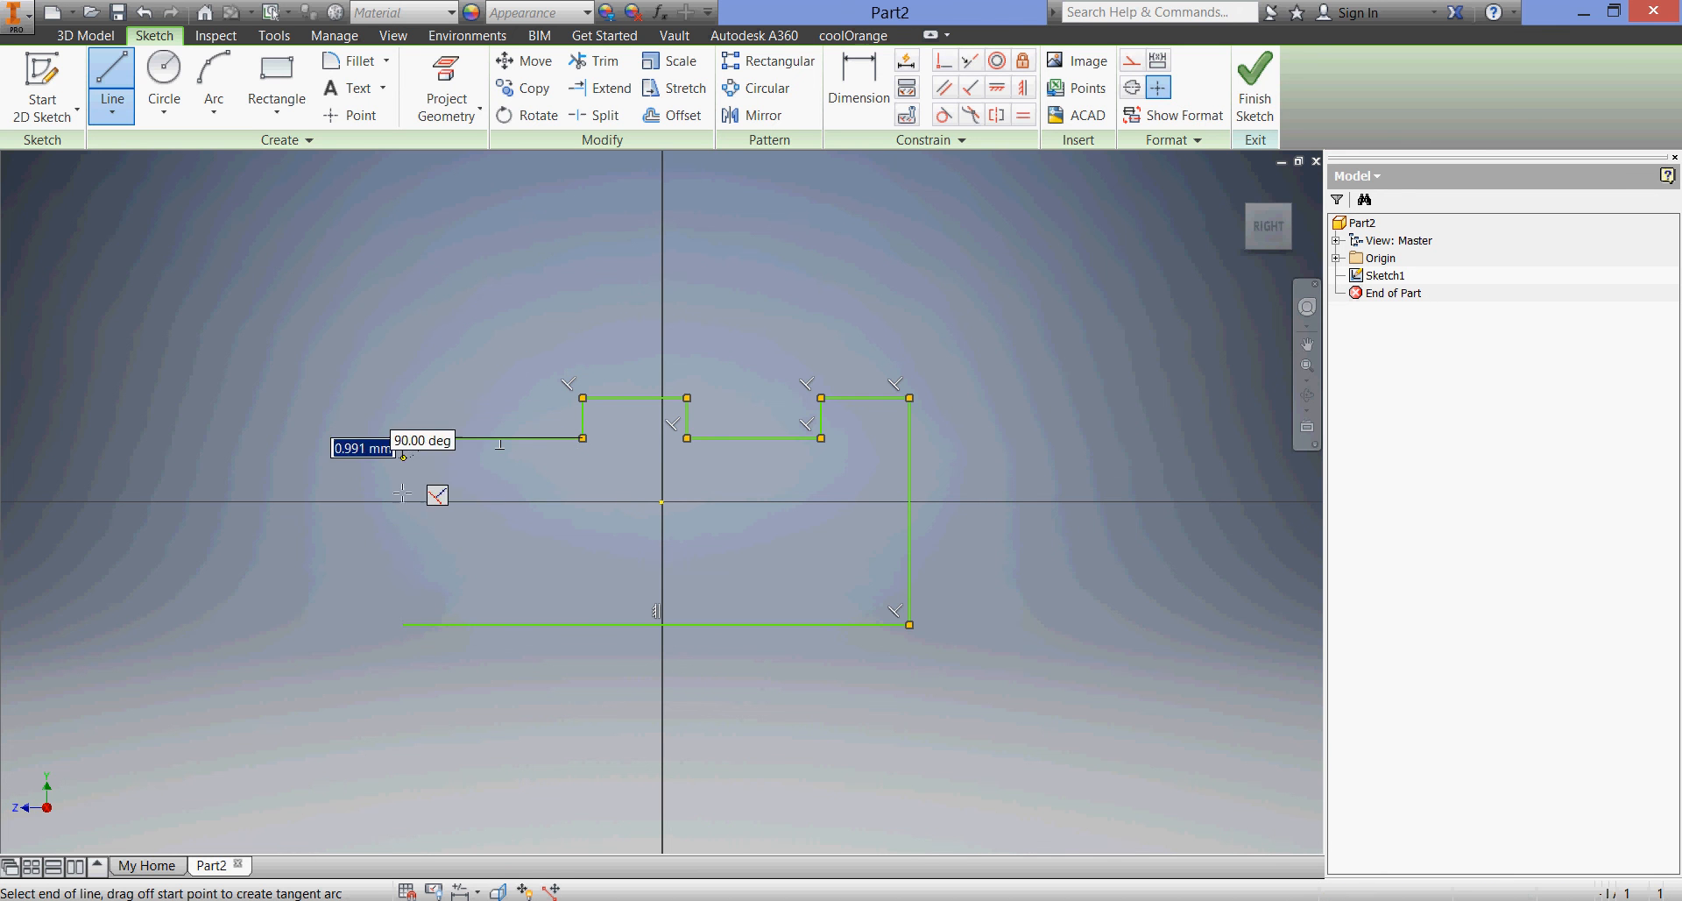
left_click(403, 624)
right_click(403, 623)
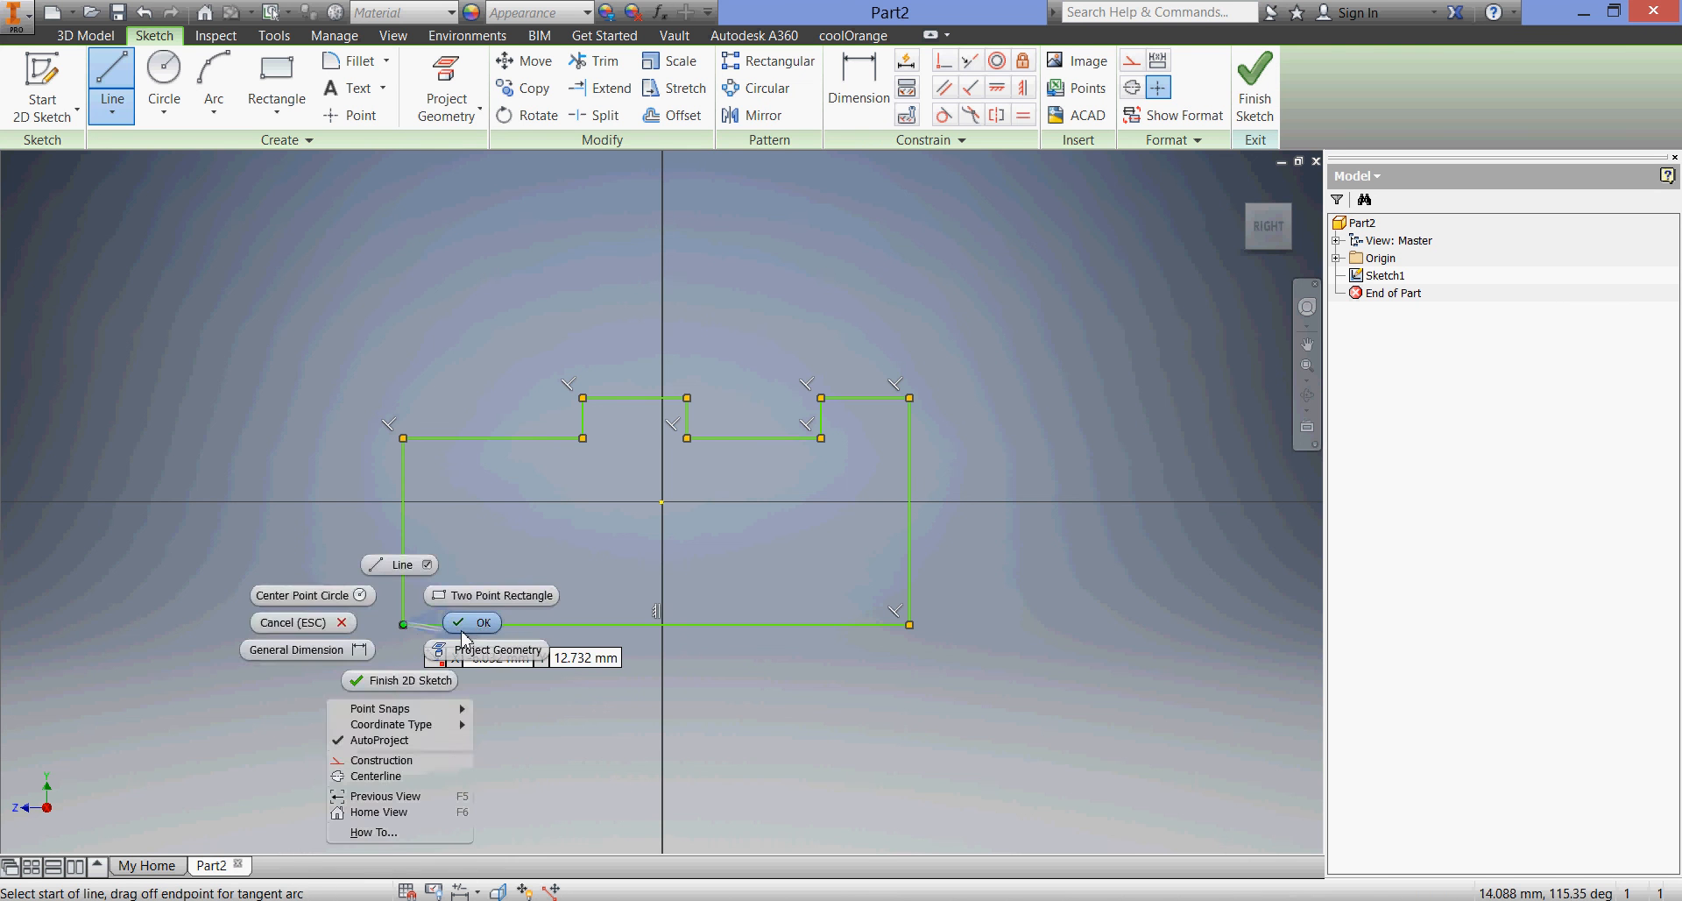
left_click(473, 623)
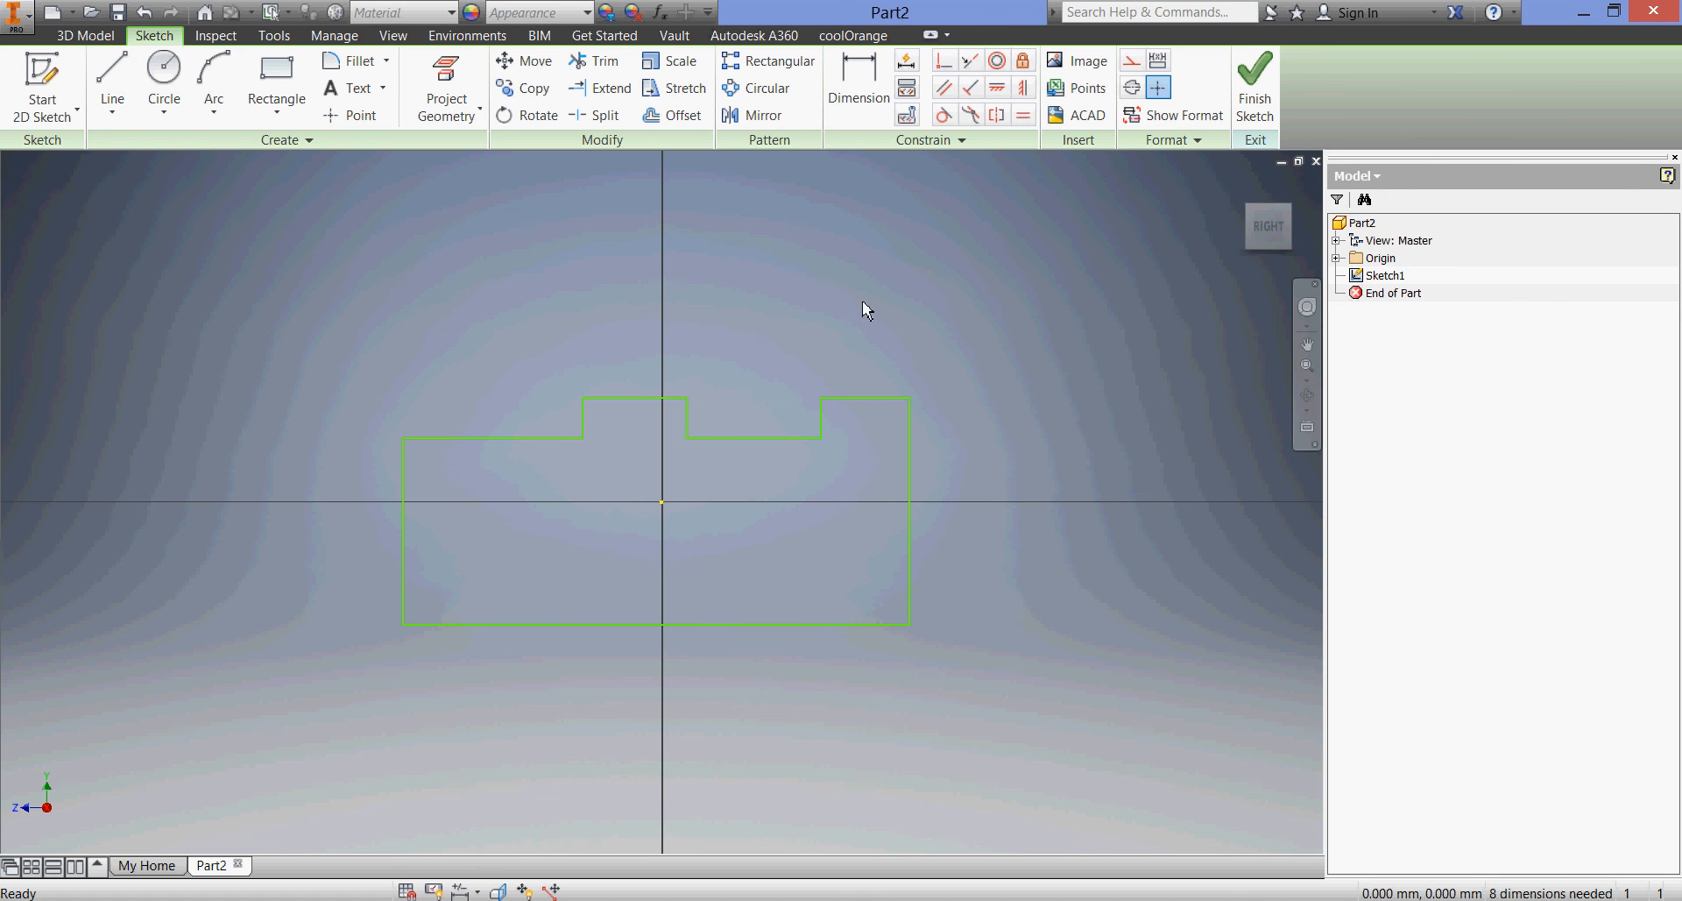
Try to apply Equal constraints to the notch's two vertical sides and to the two vertical sides of the middle raised block
left_click(1024, 116)
left_click(822, 424)
left_click(689, 424)
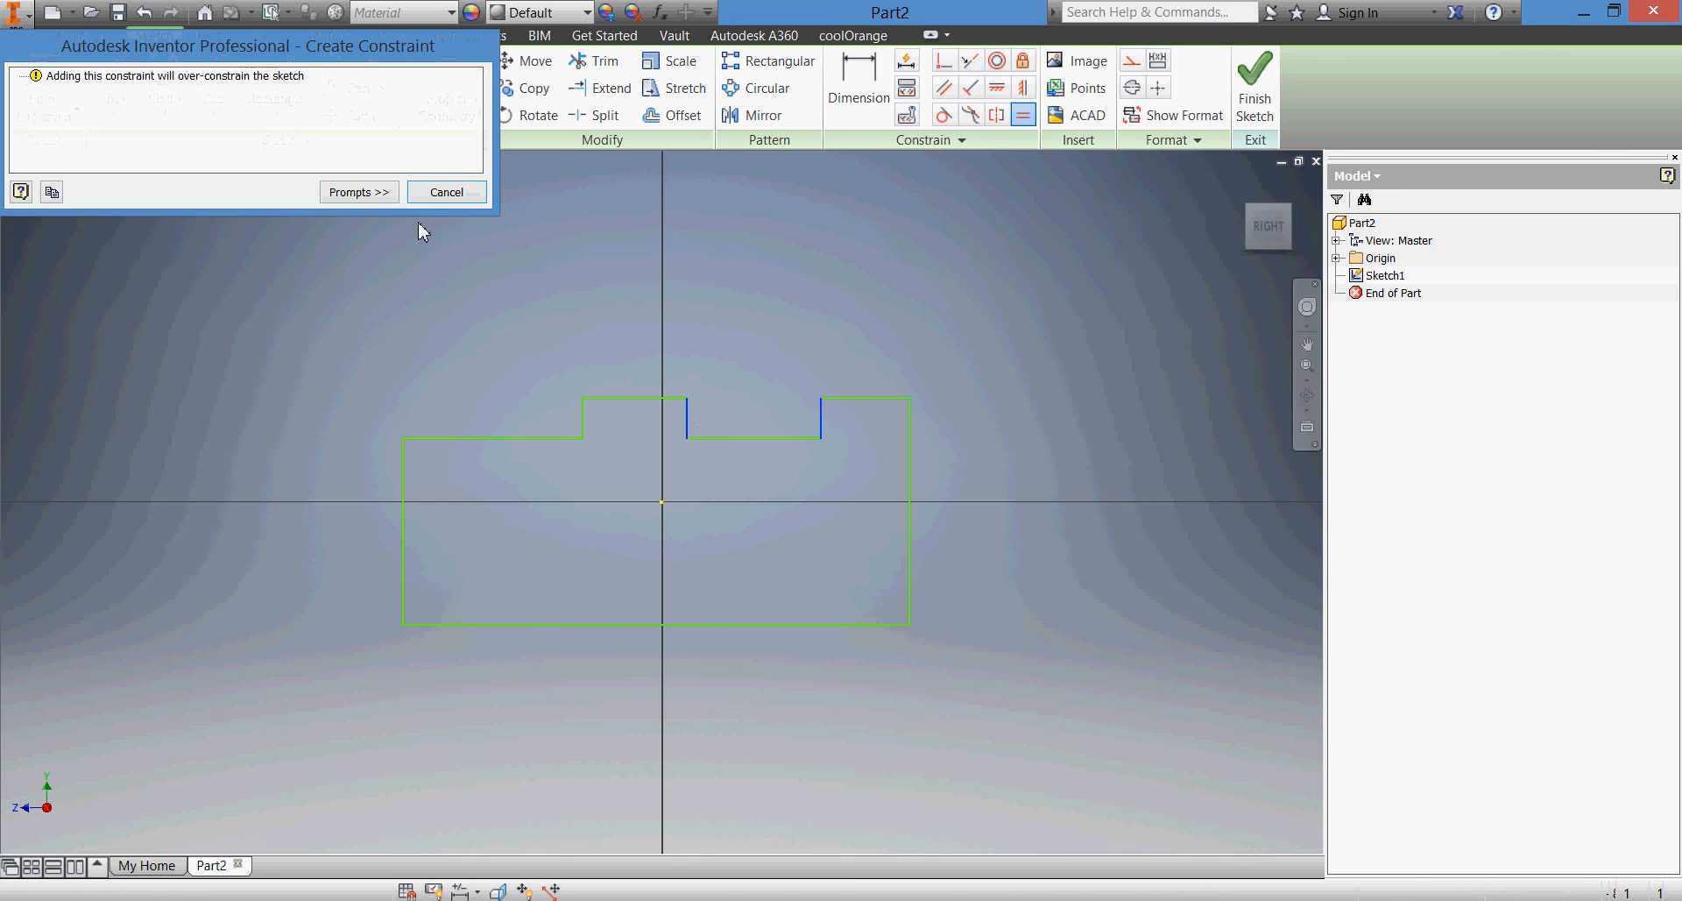
left_click(446, 192)
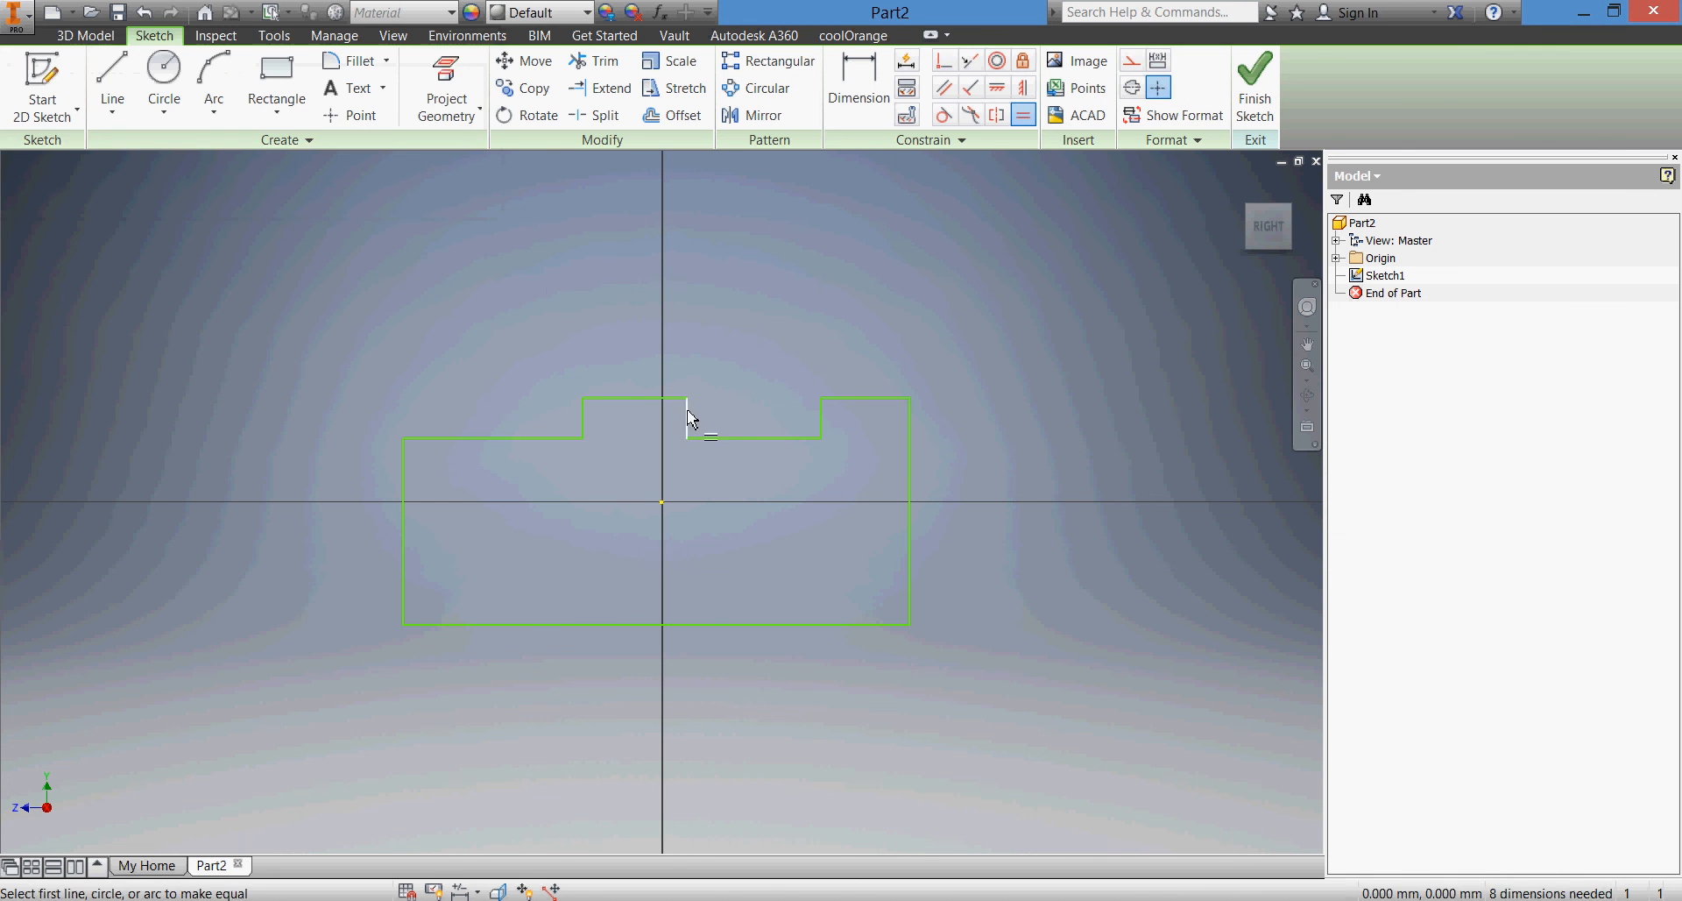
left_click(583, 421)
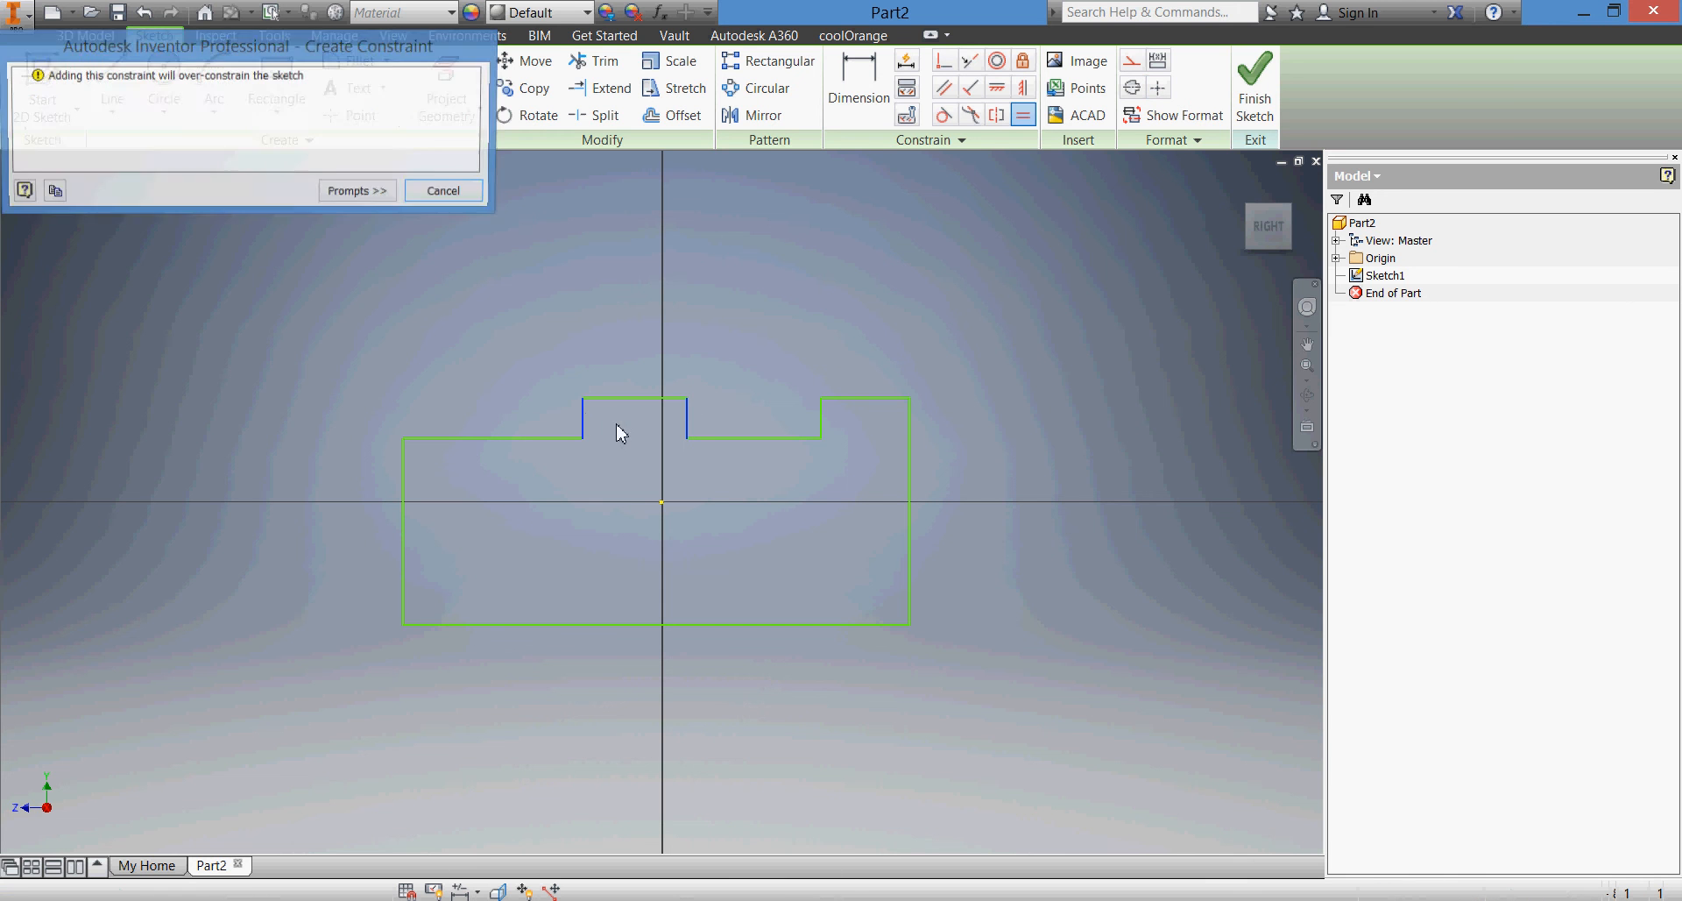
left_click(469, 196)
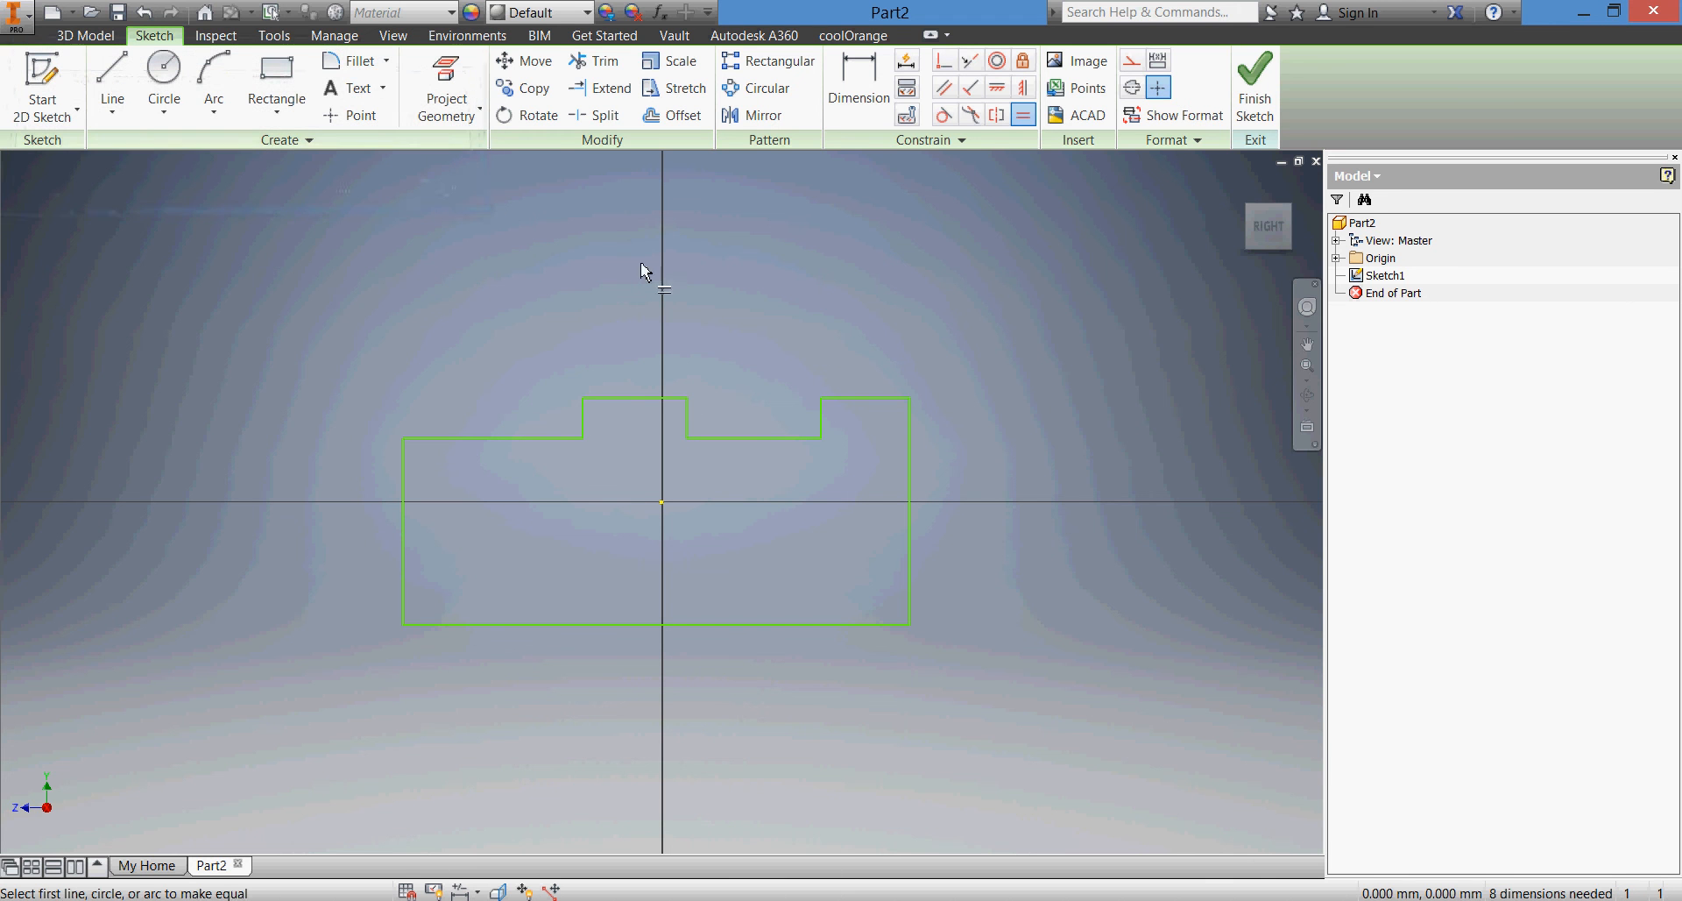
Constrain the two raised top edges of the profile to equal length
left_click(885, 400)
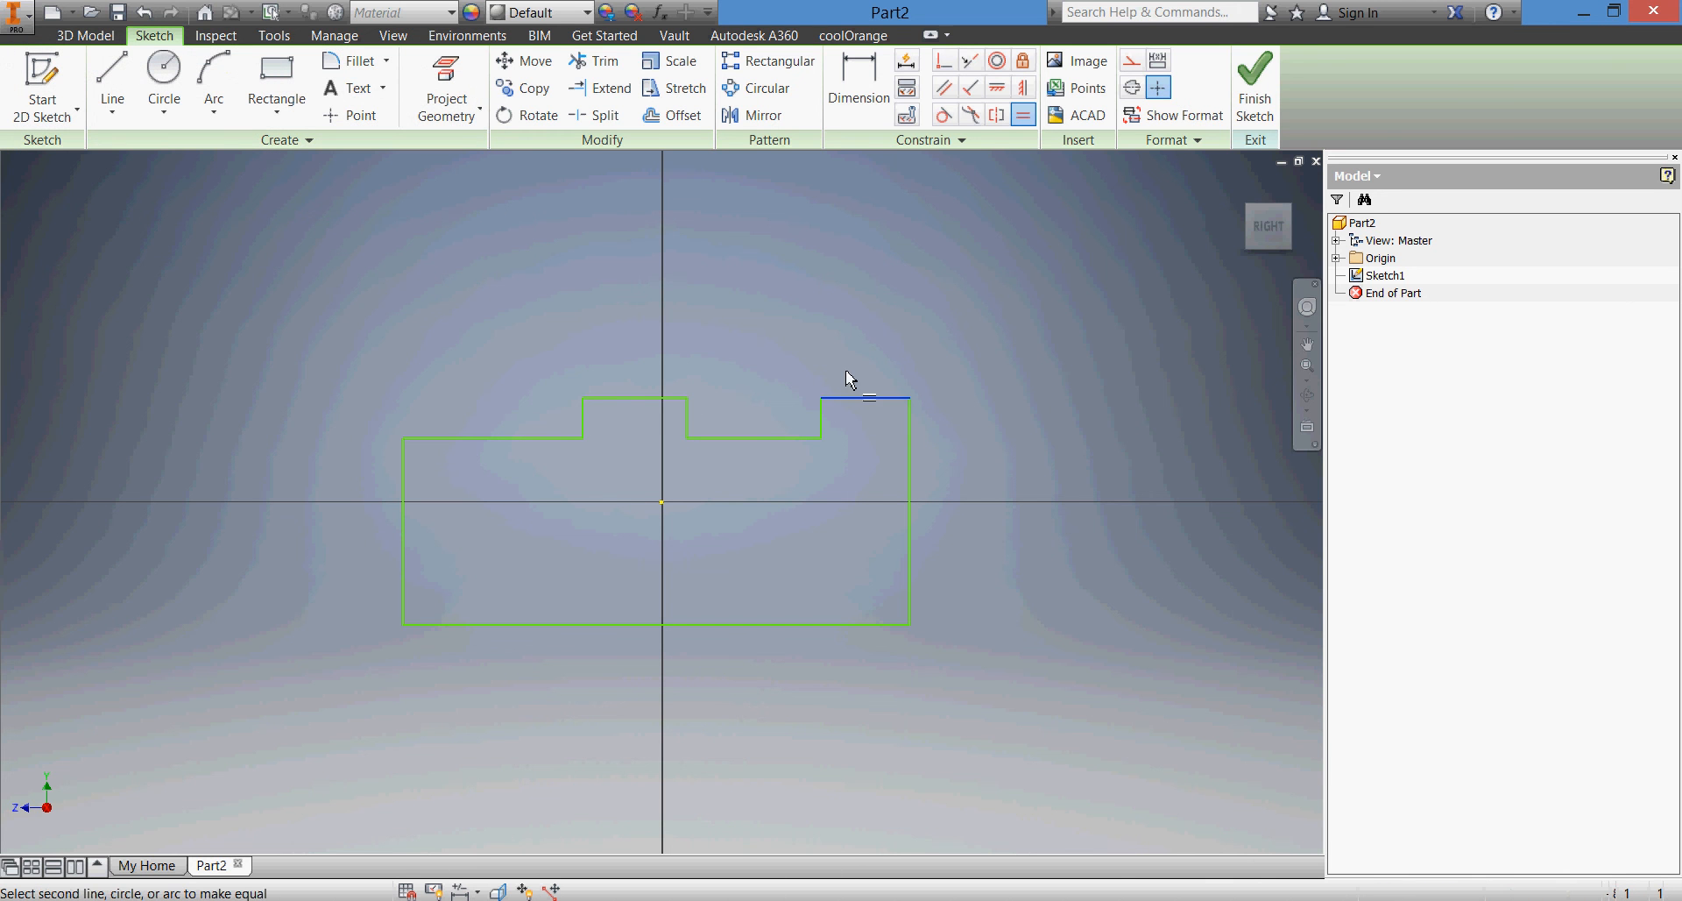
left_click(665, 399)
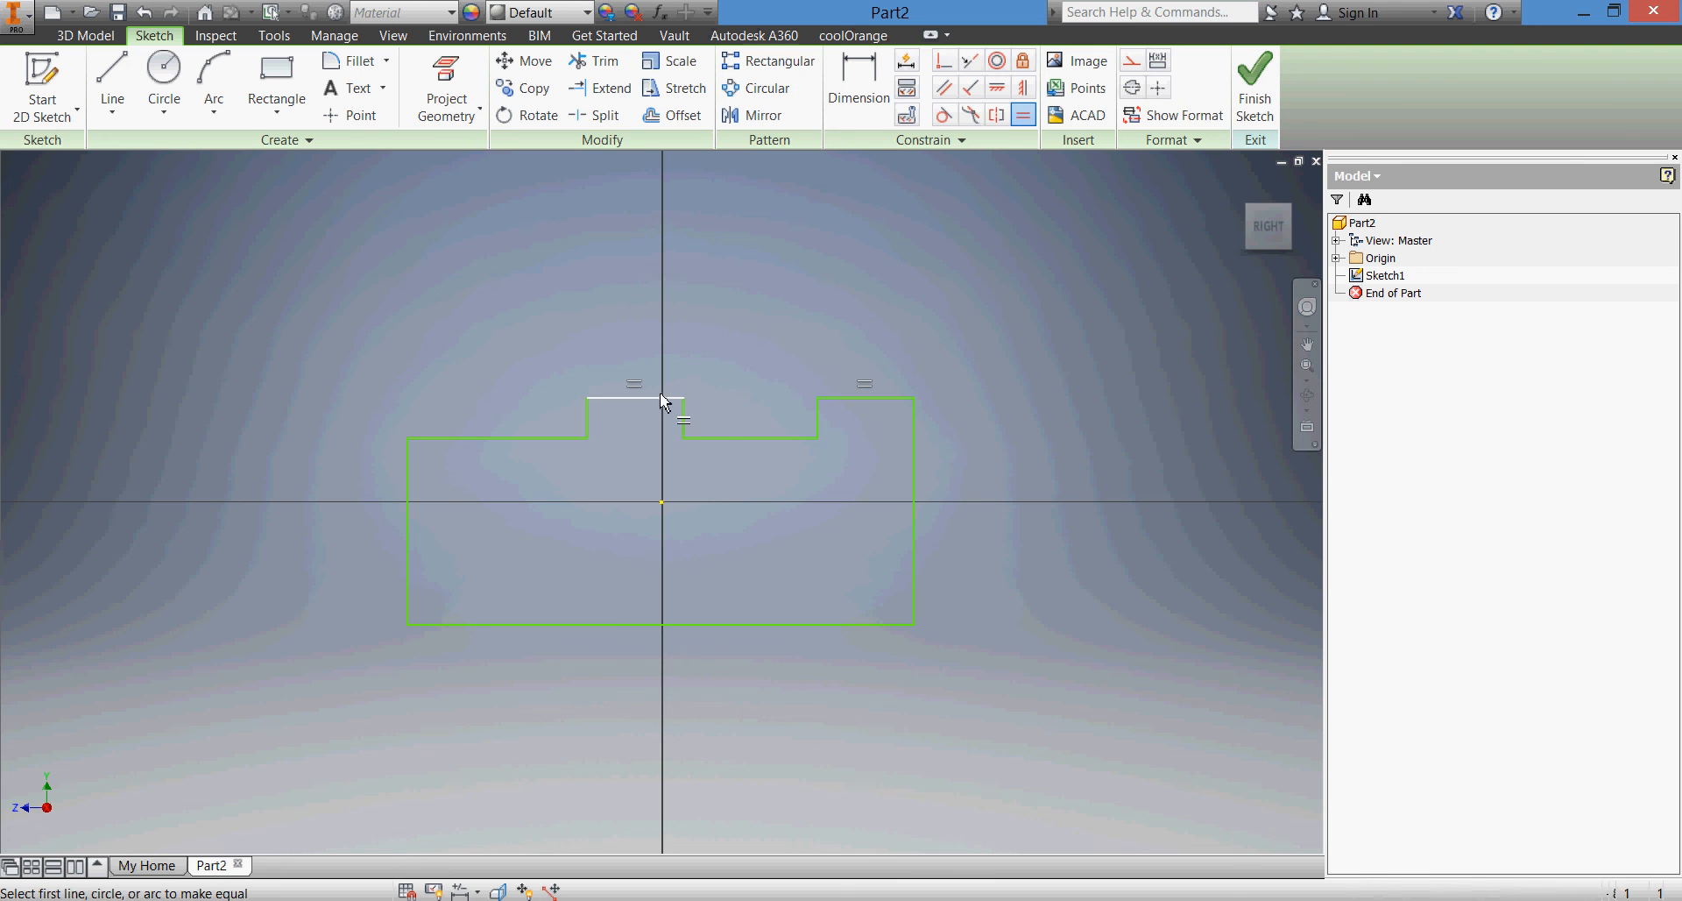
right_click(736, 352)
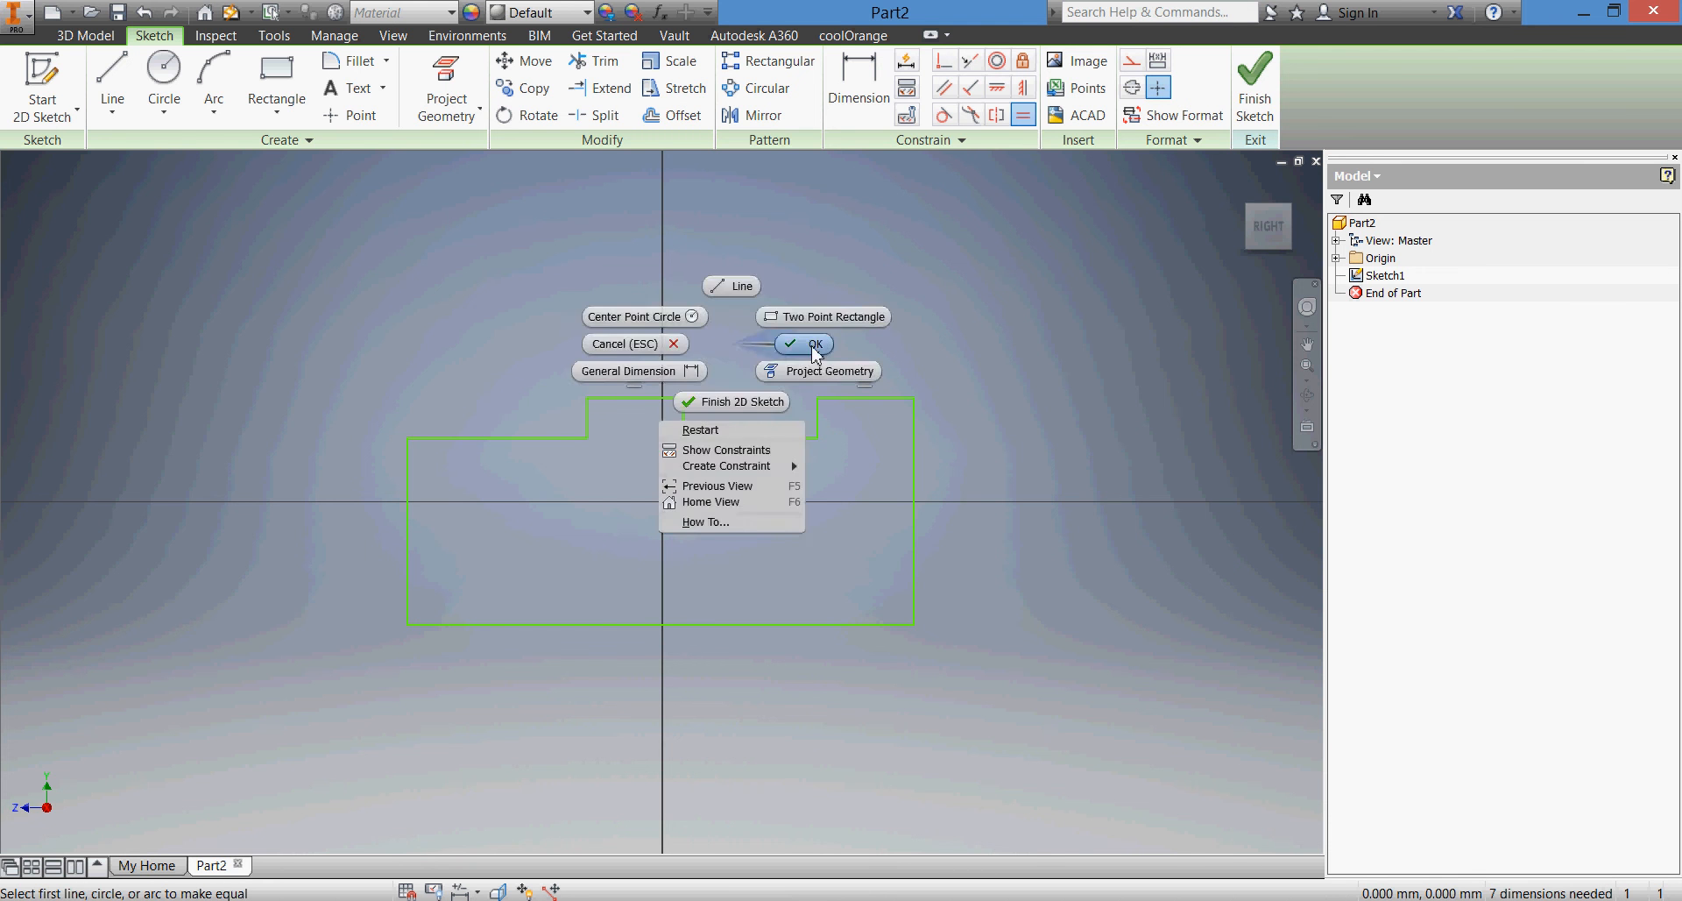
left_click(820, 343)
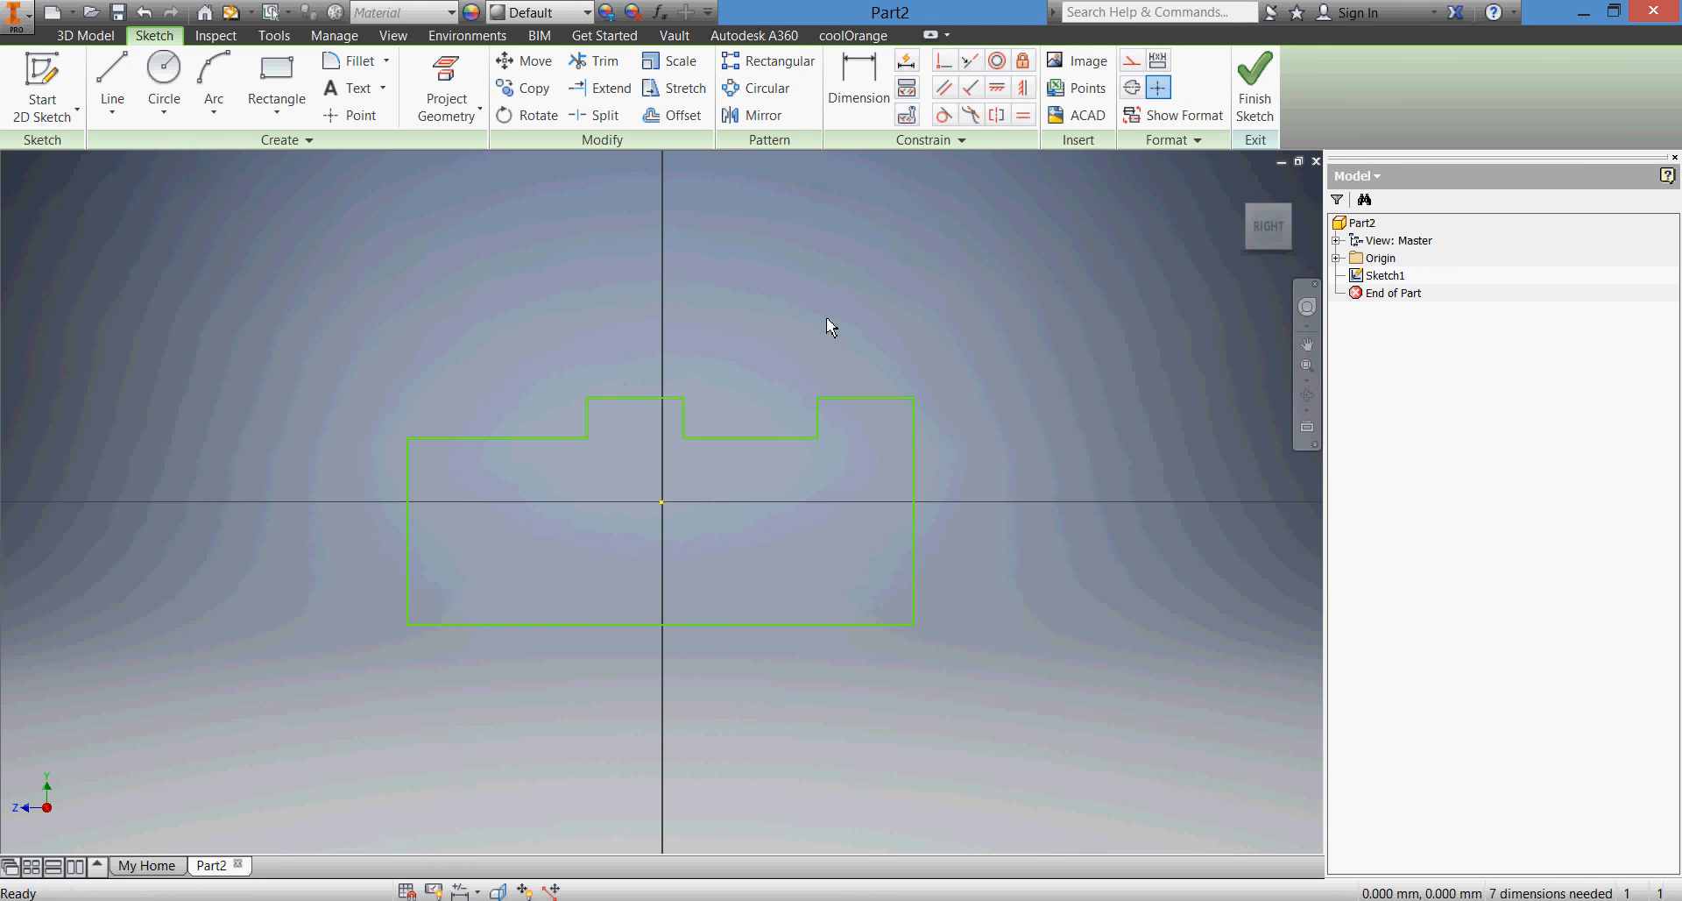
Dimension the profile's overall length between its left and right vertical edges as 100 mm
left_click(857, 88)
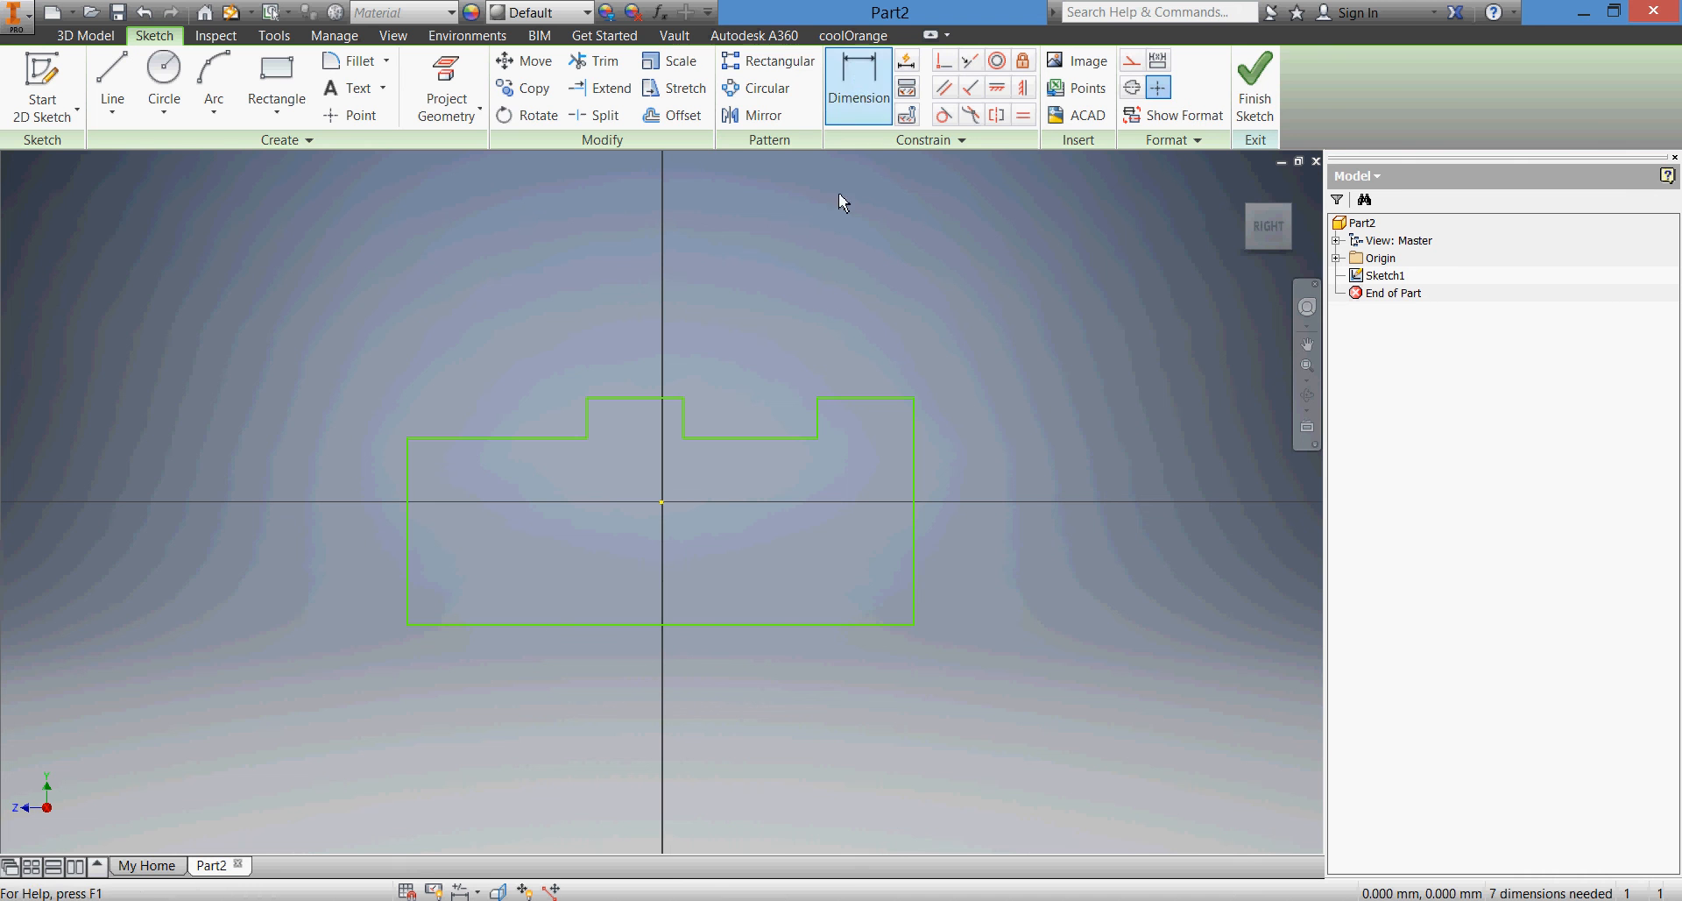
left_click(408, 587)
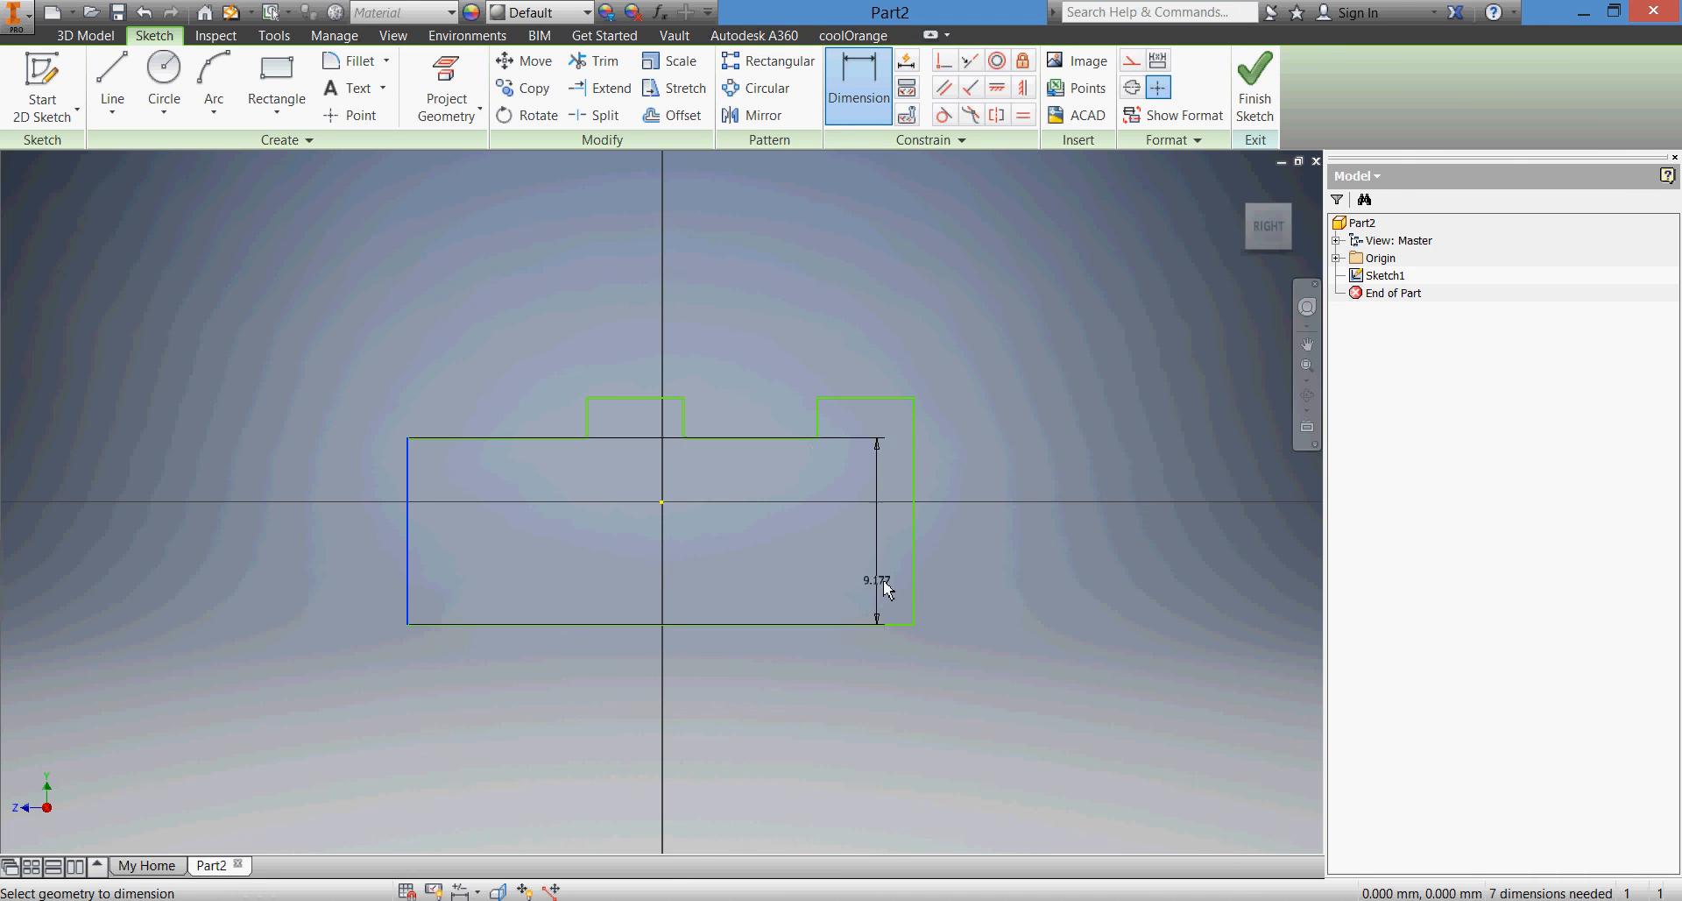
left_click(914, 589)
left_click(783, 681)
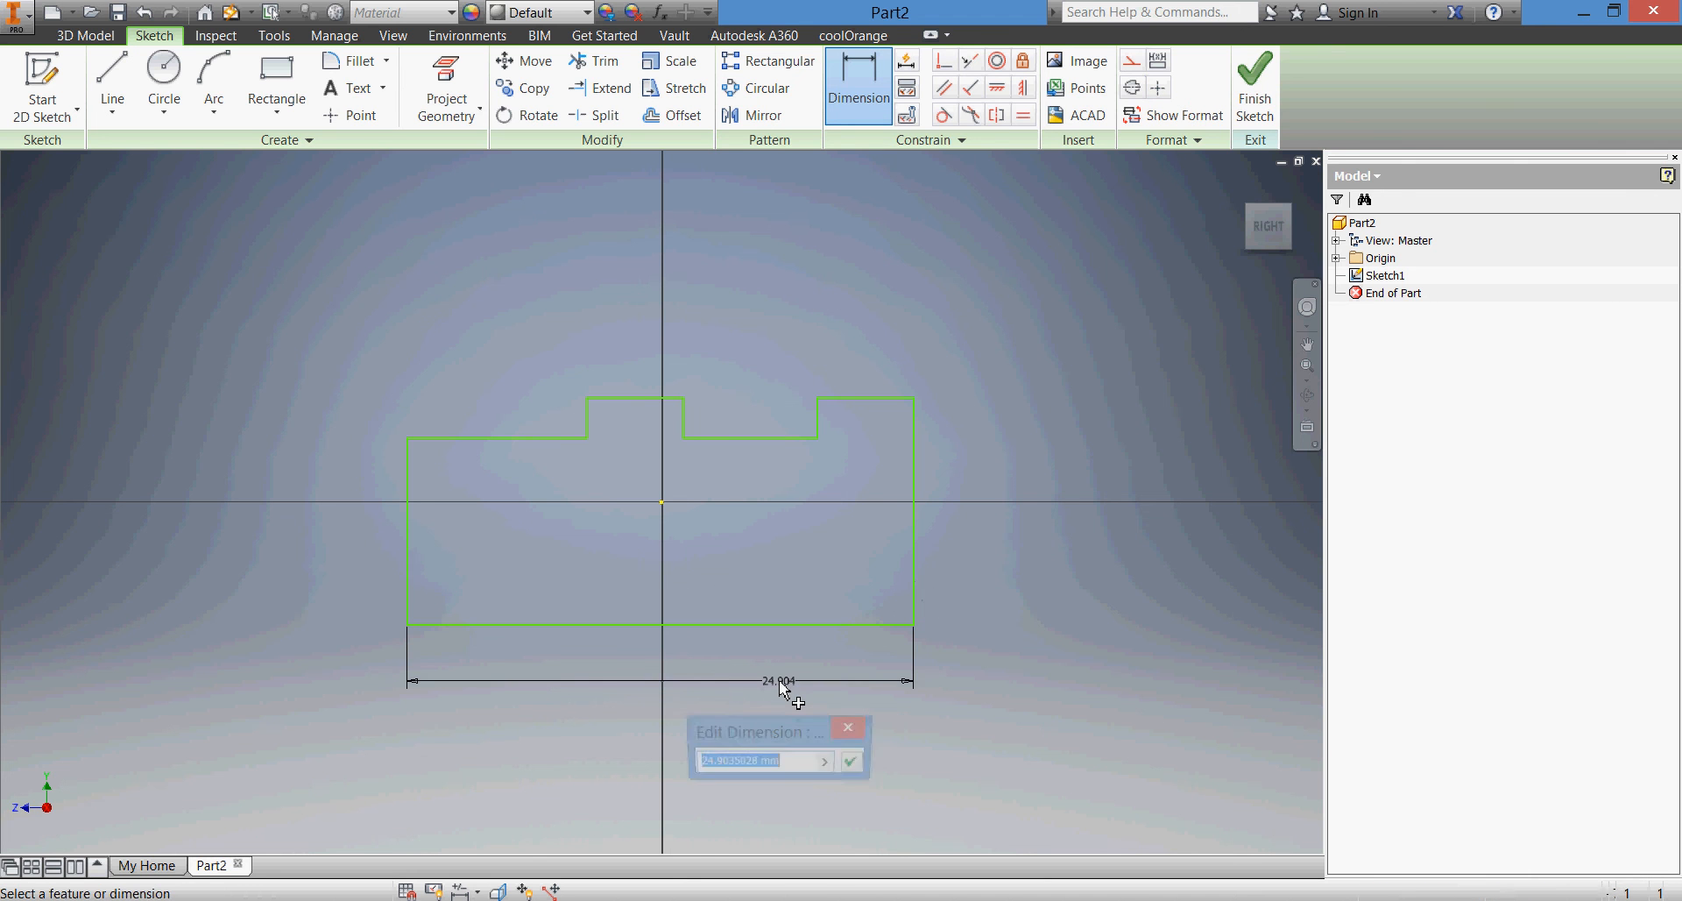
type("100")
key("Return")
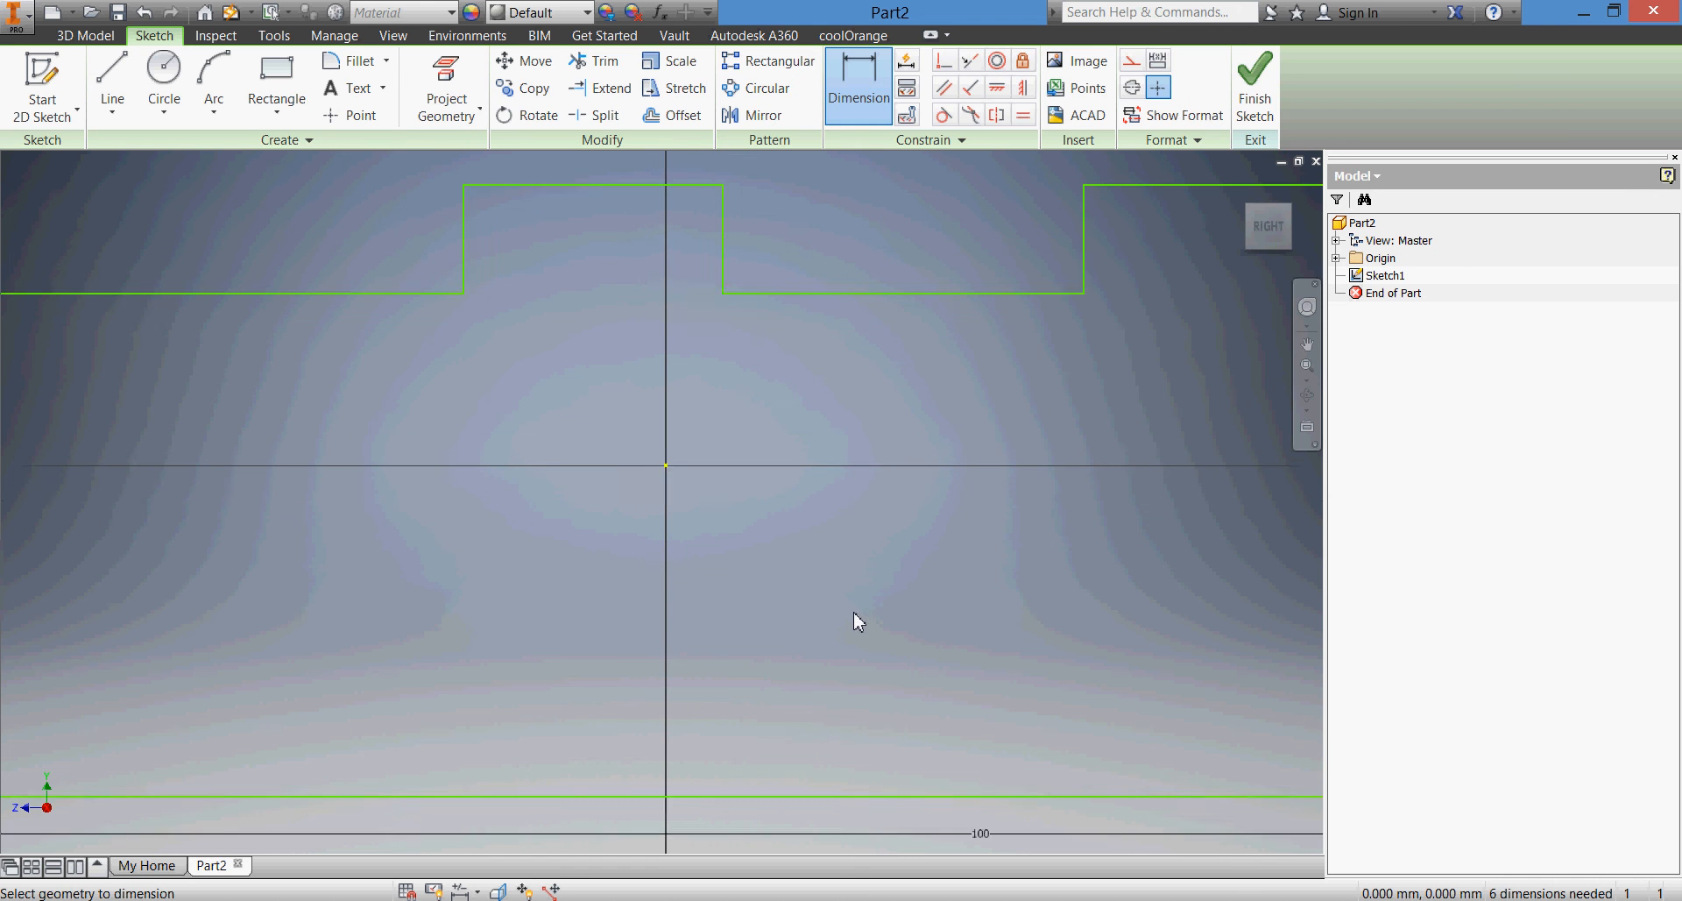
scroll(857, 621, "down", 3)
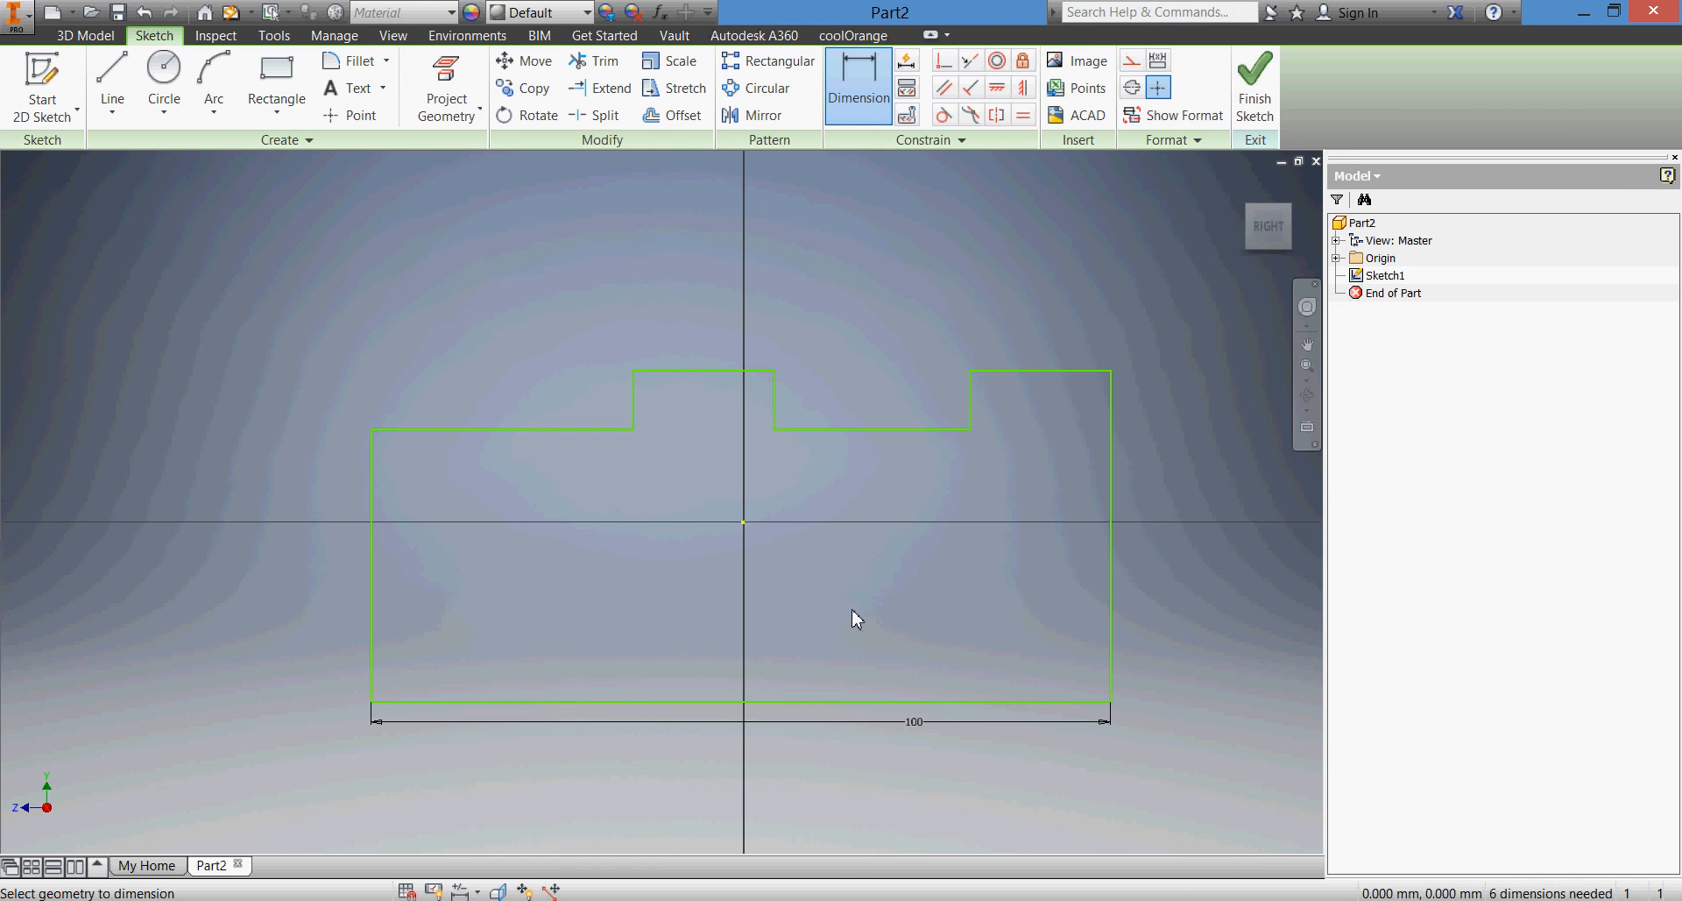
middle_click_drag(857, 619, 839, 607)
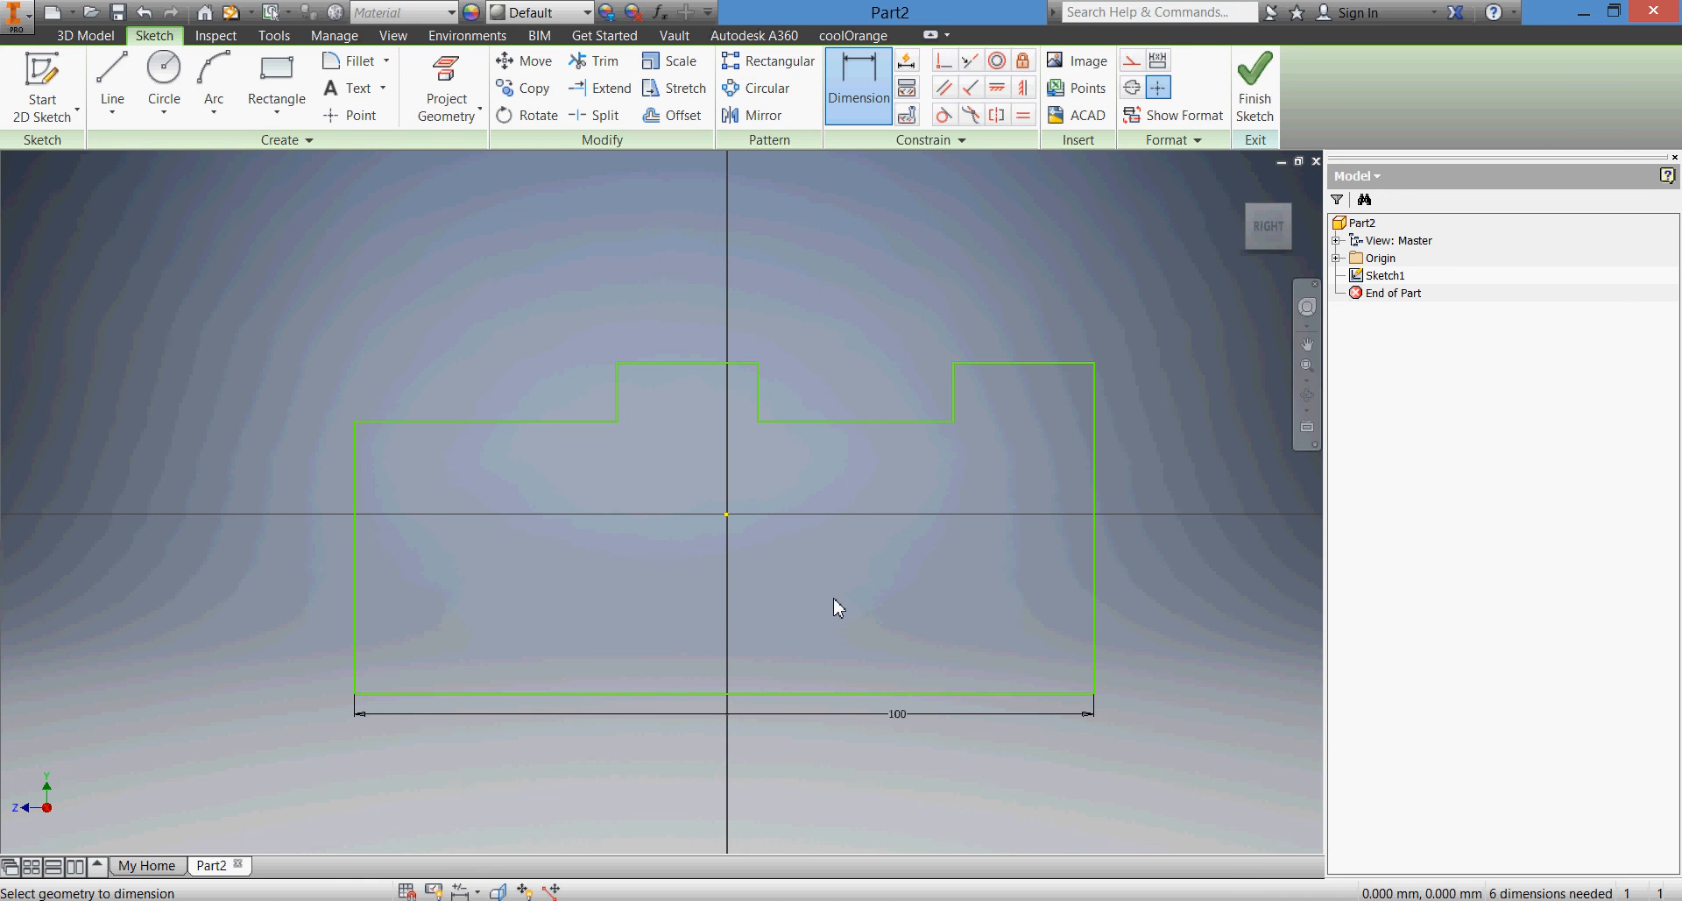
Dimension the profile's overall height from the base line to the raised top edge as 40 mm
left_click(1039, 703)
left_click(1052, 363)
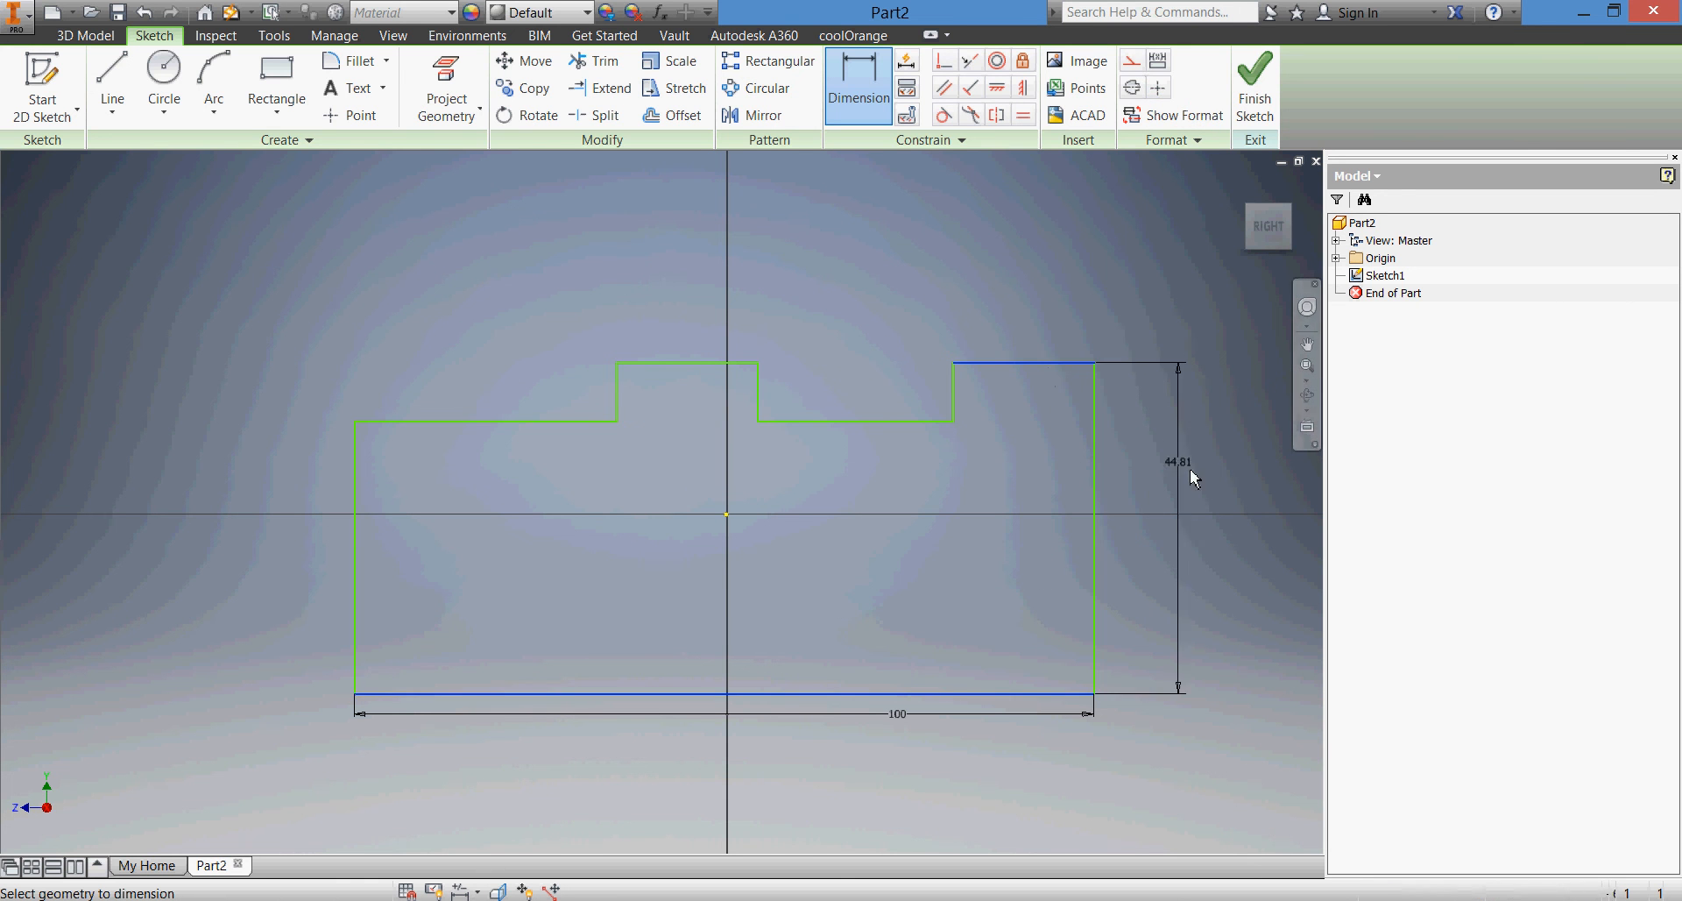
left_click(1199, 474)
type("40")
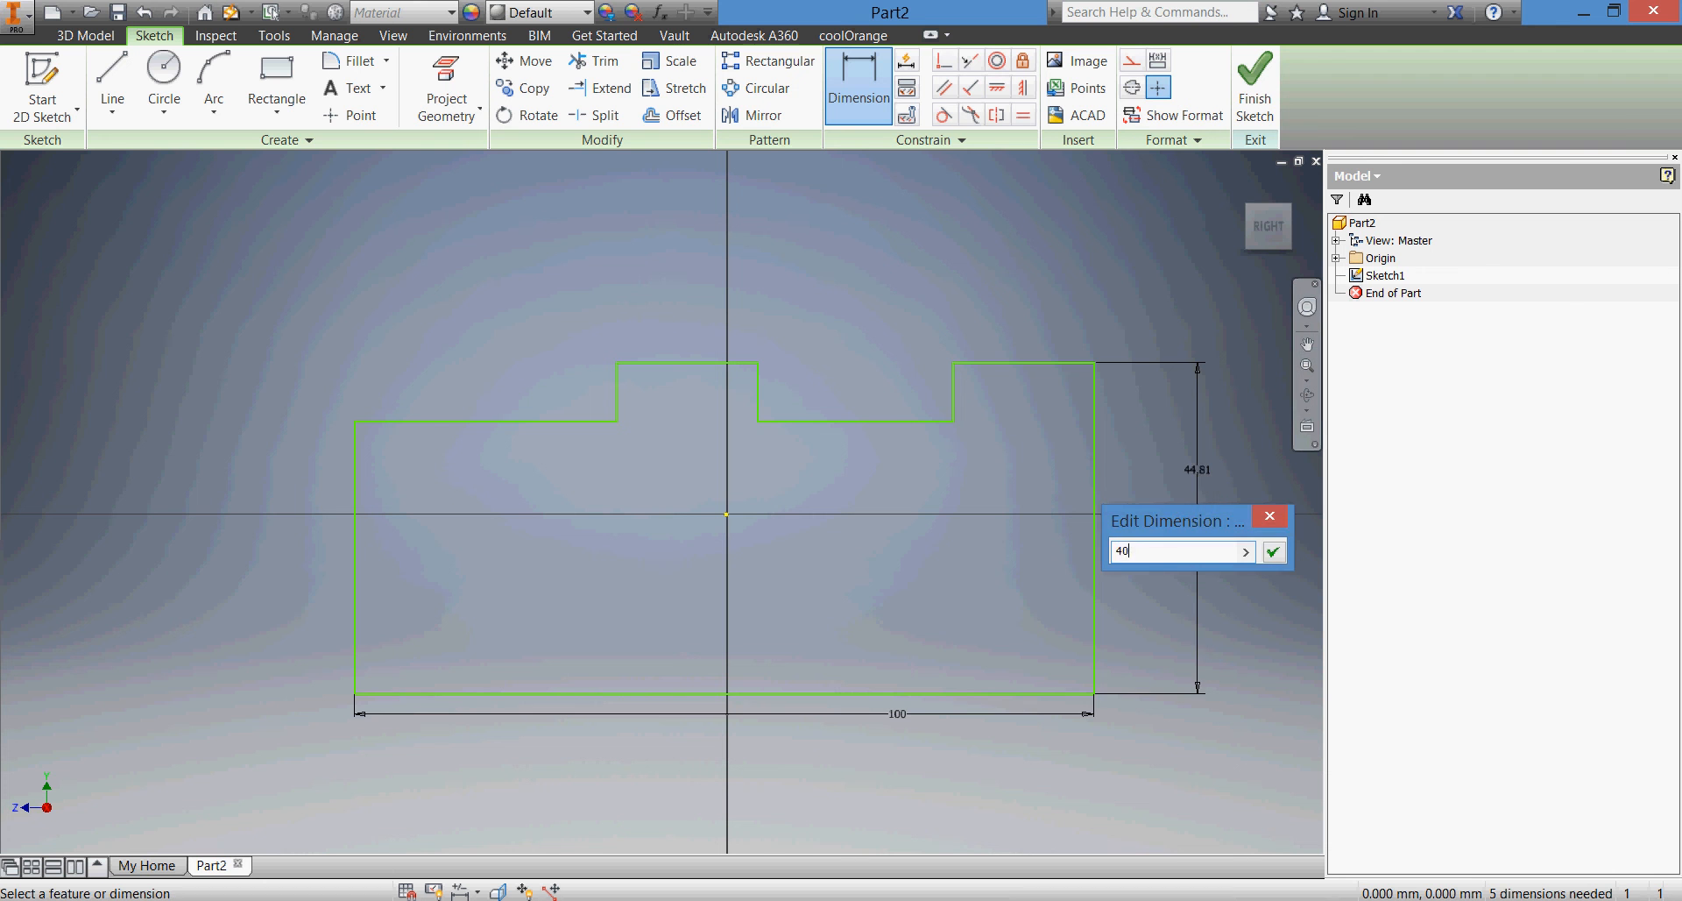
key("Return")
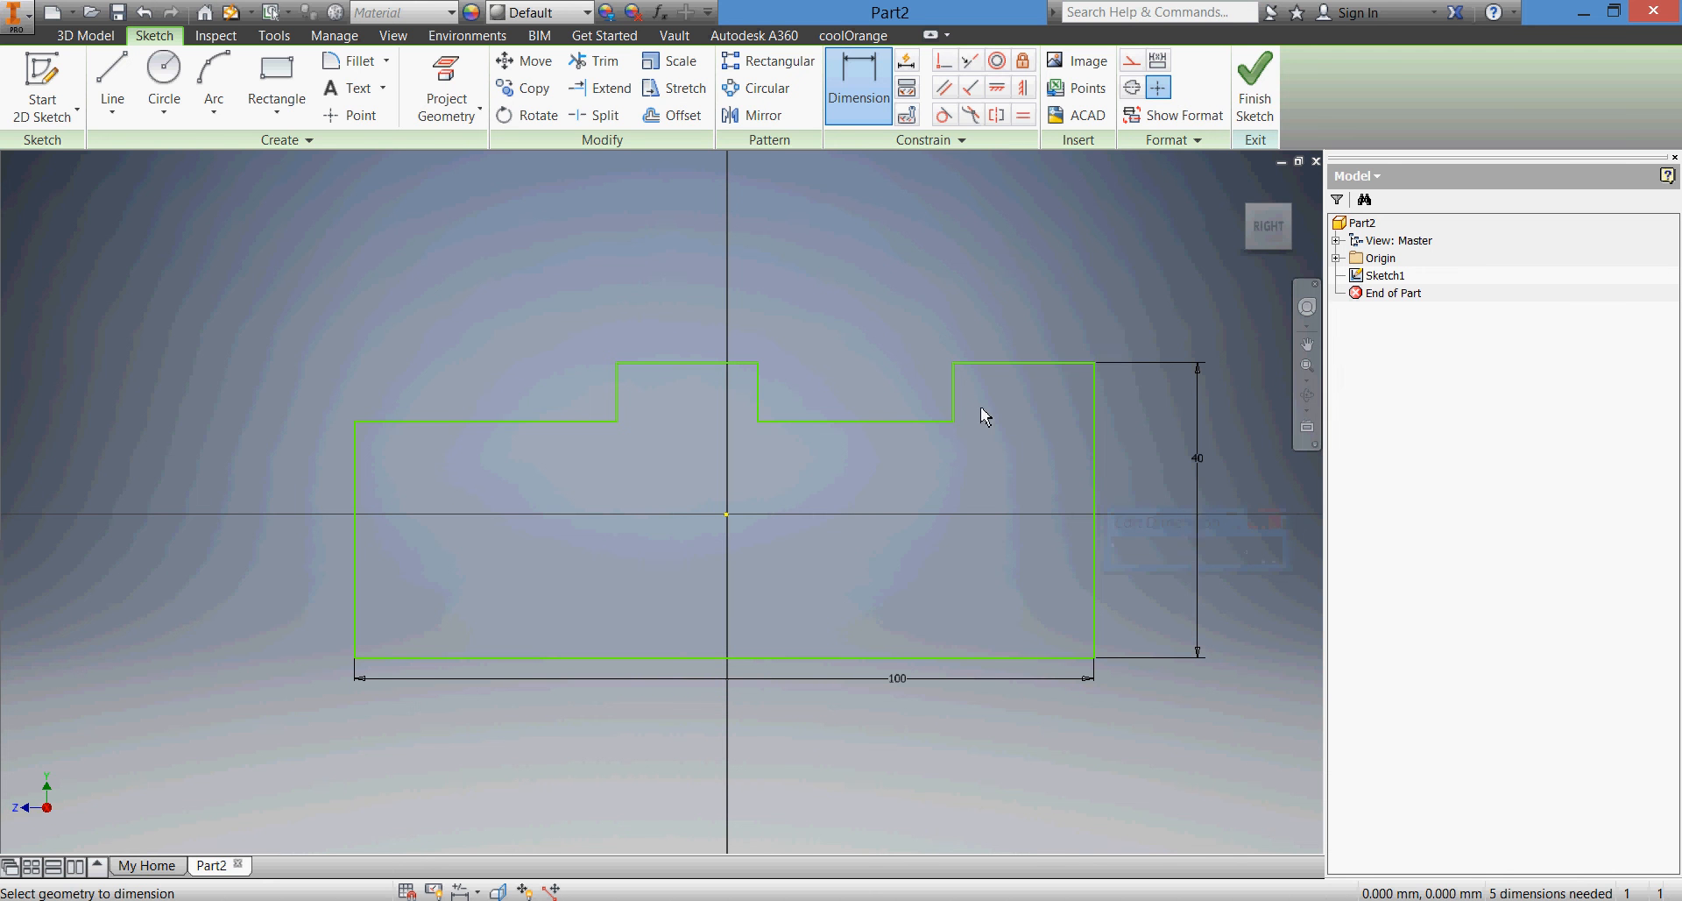
Dimension the notch depth between the raised top edge and the notch floor as 6 mm
left_click(994, 362)
left_click(934, 421)
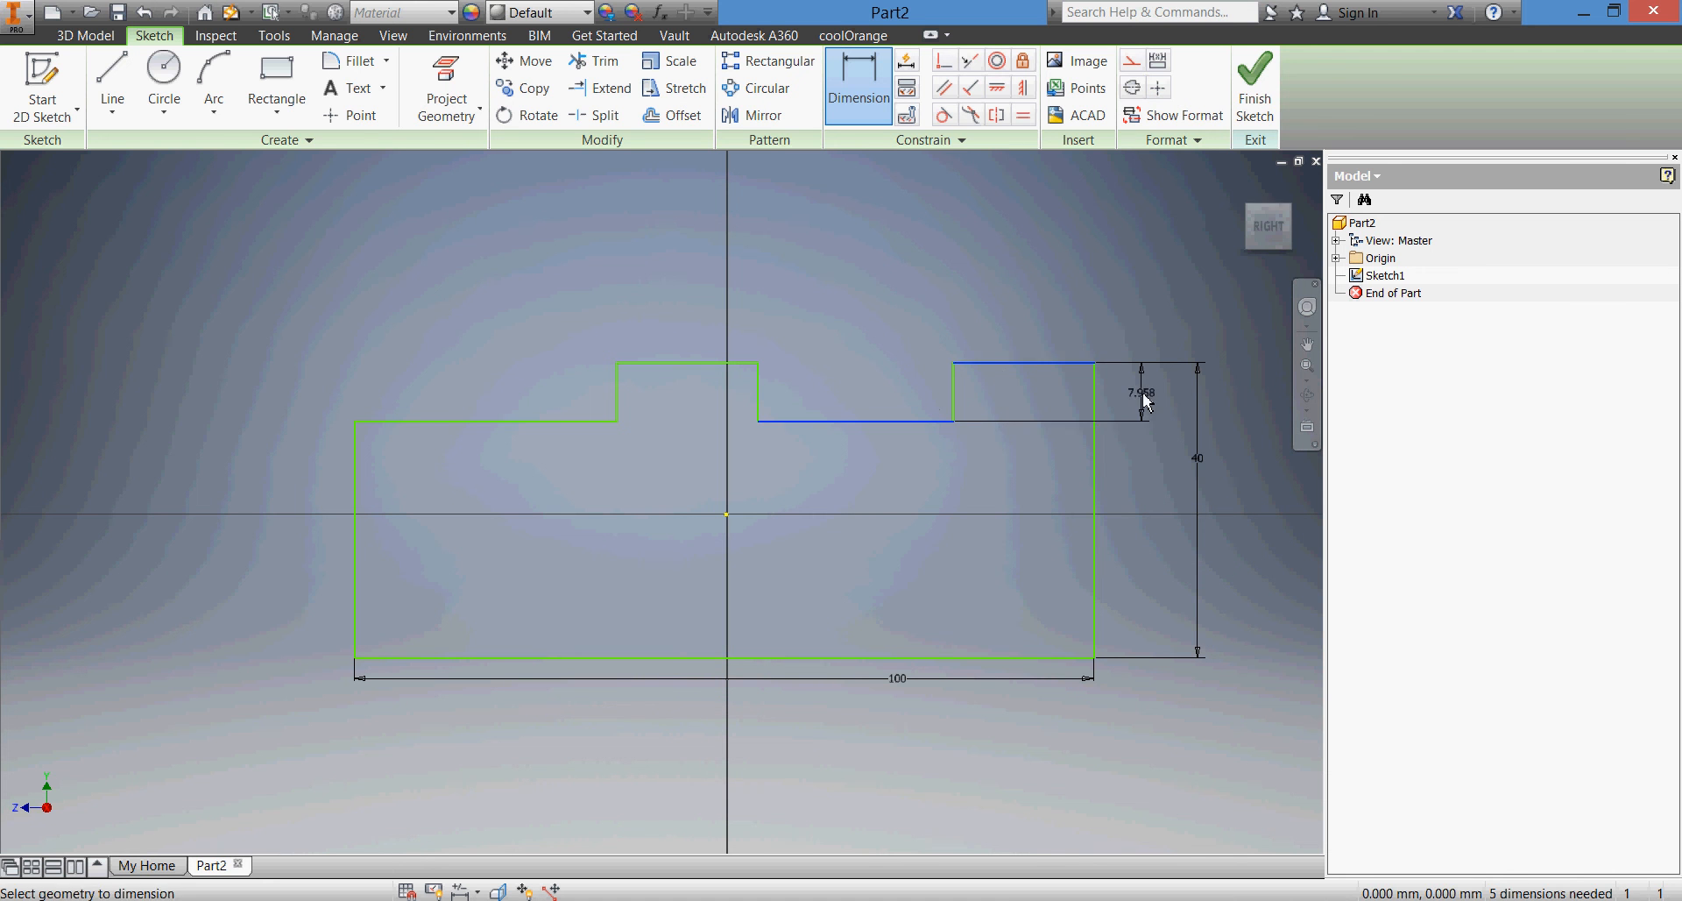
left_click(1144, 394)
type("6")
key("Return")
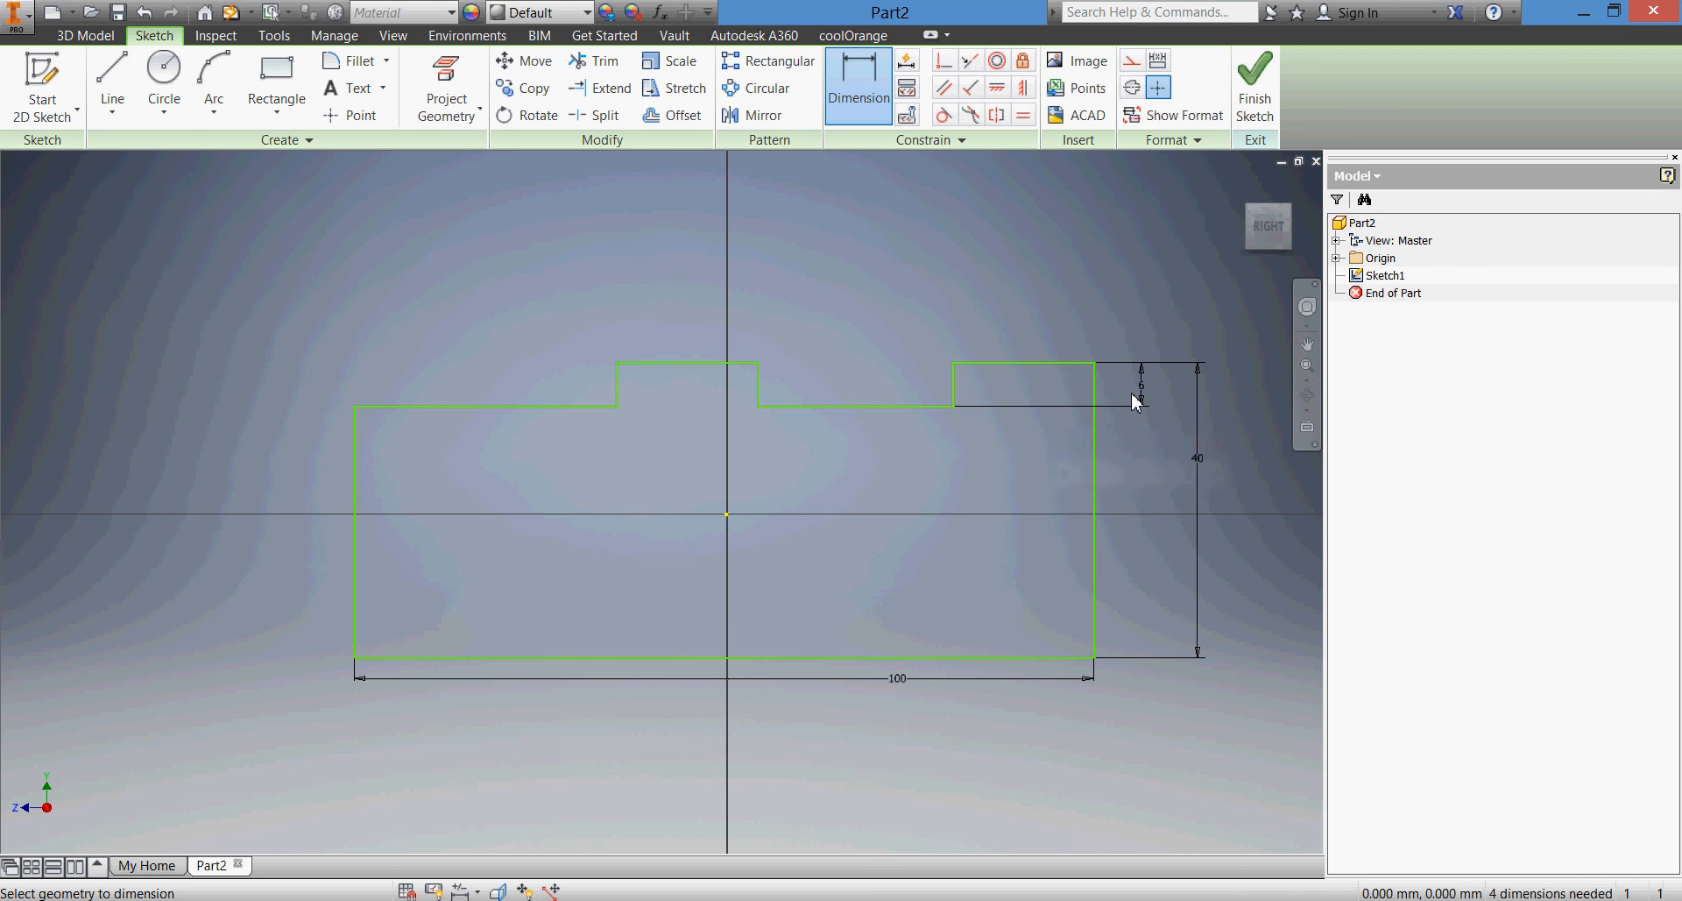
Dimension the right raised top edge as 18 mm wide, and bring the SQUARE TOOL HOLDER drawing up in Acrobat
left_click(1063, 363)
left_click(1058, 292)
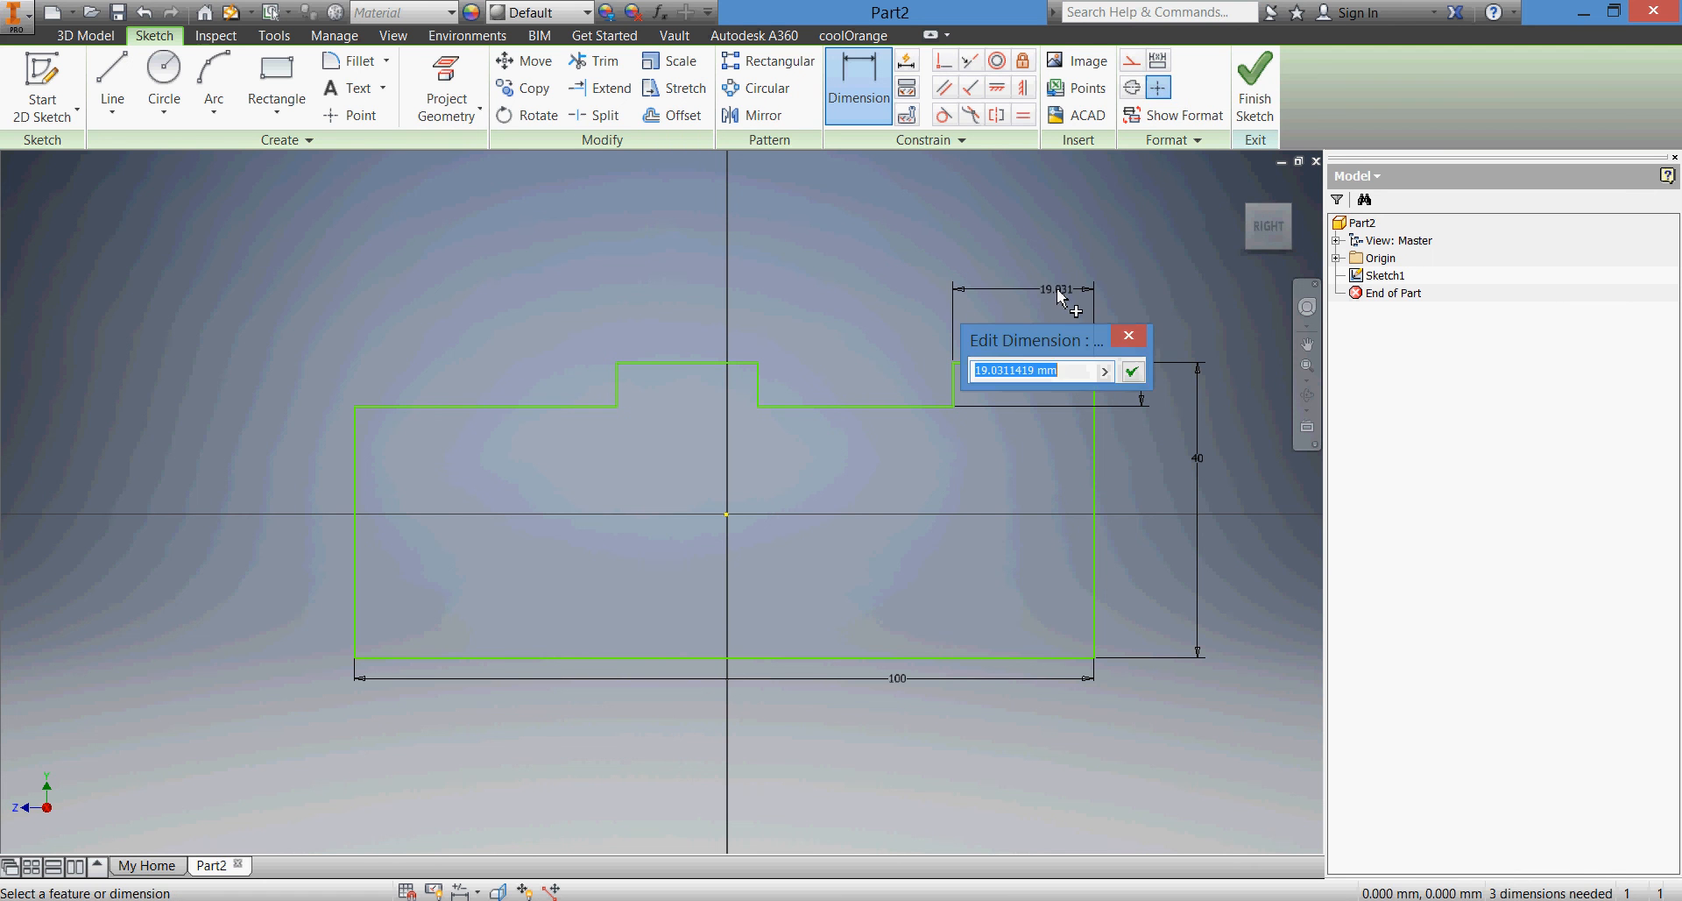
type("18")
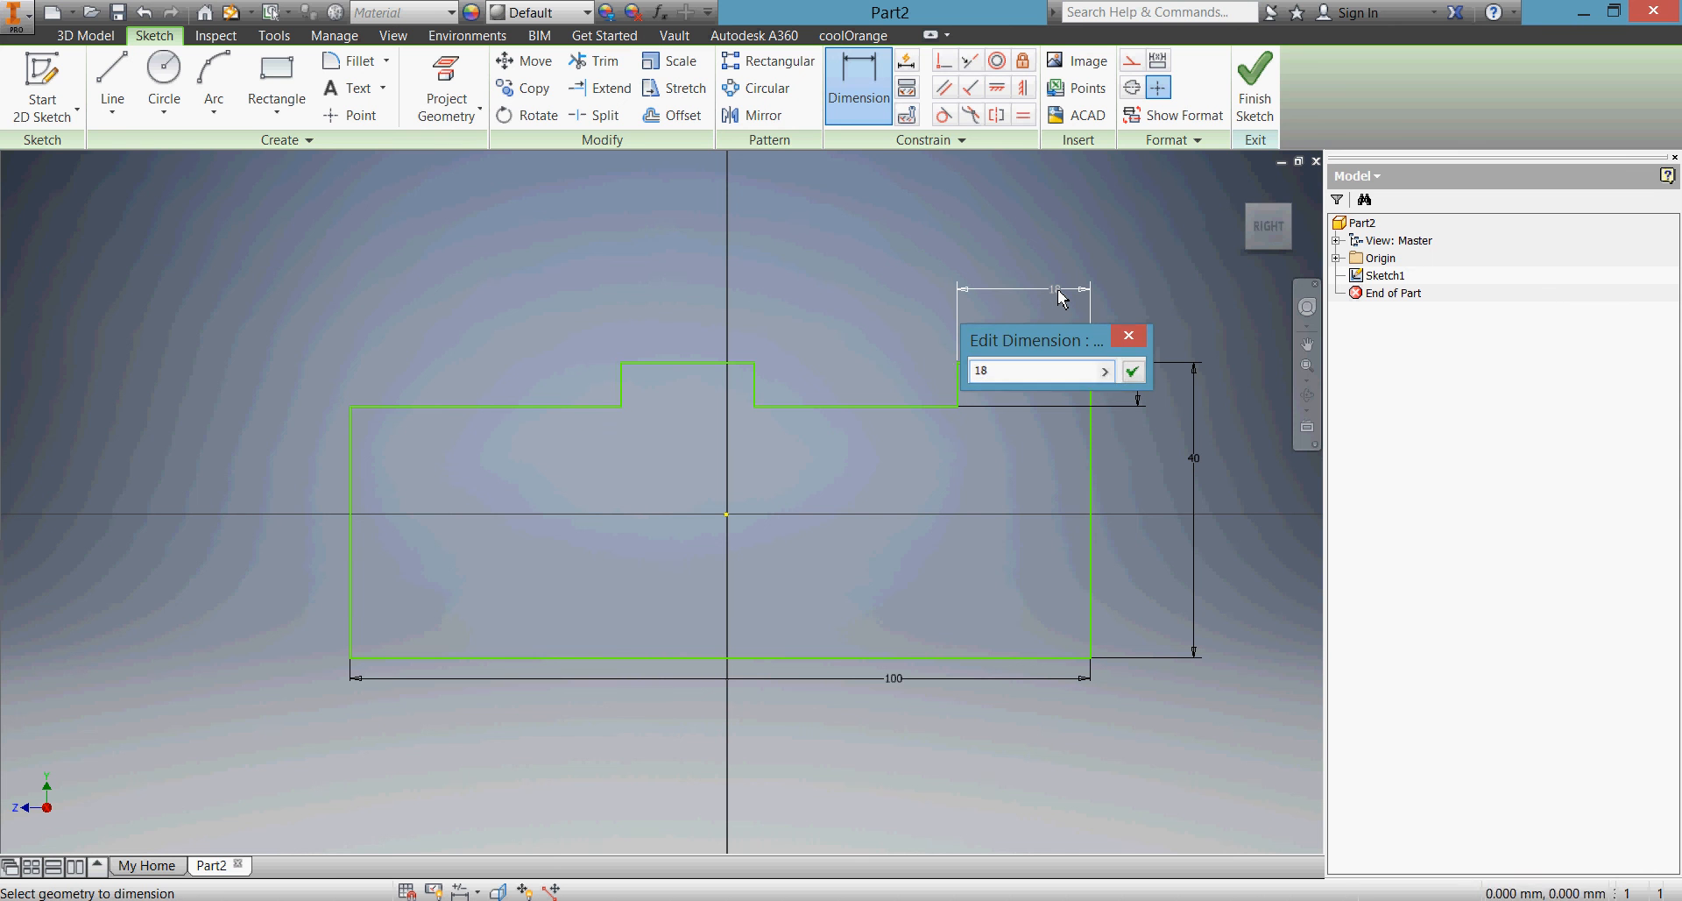
key("Return")
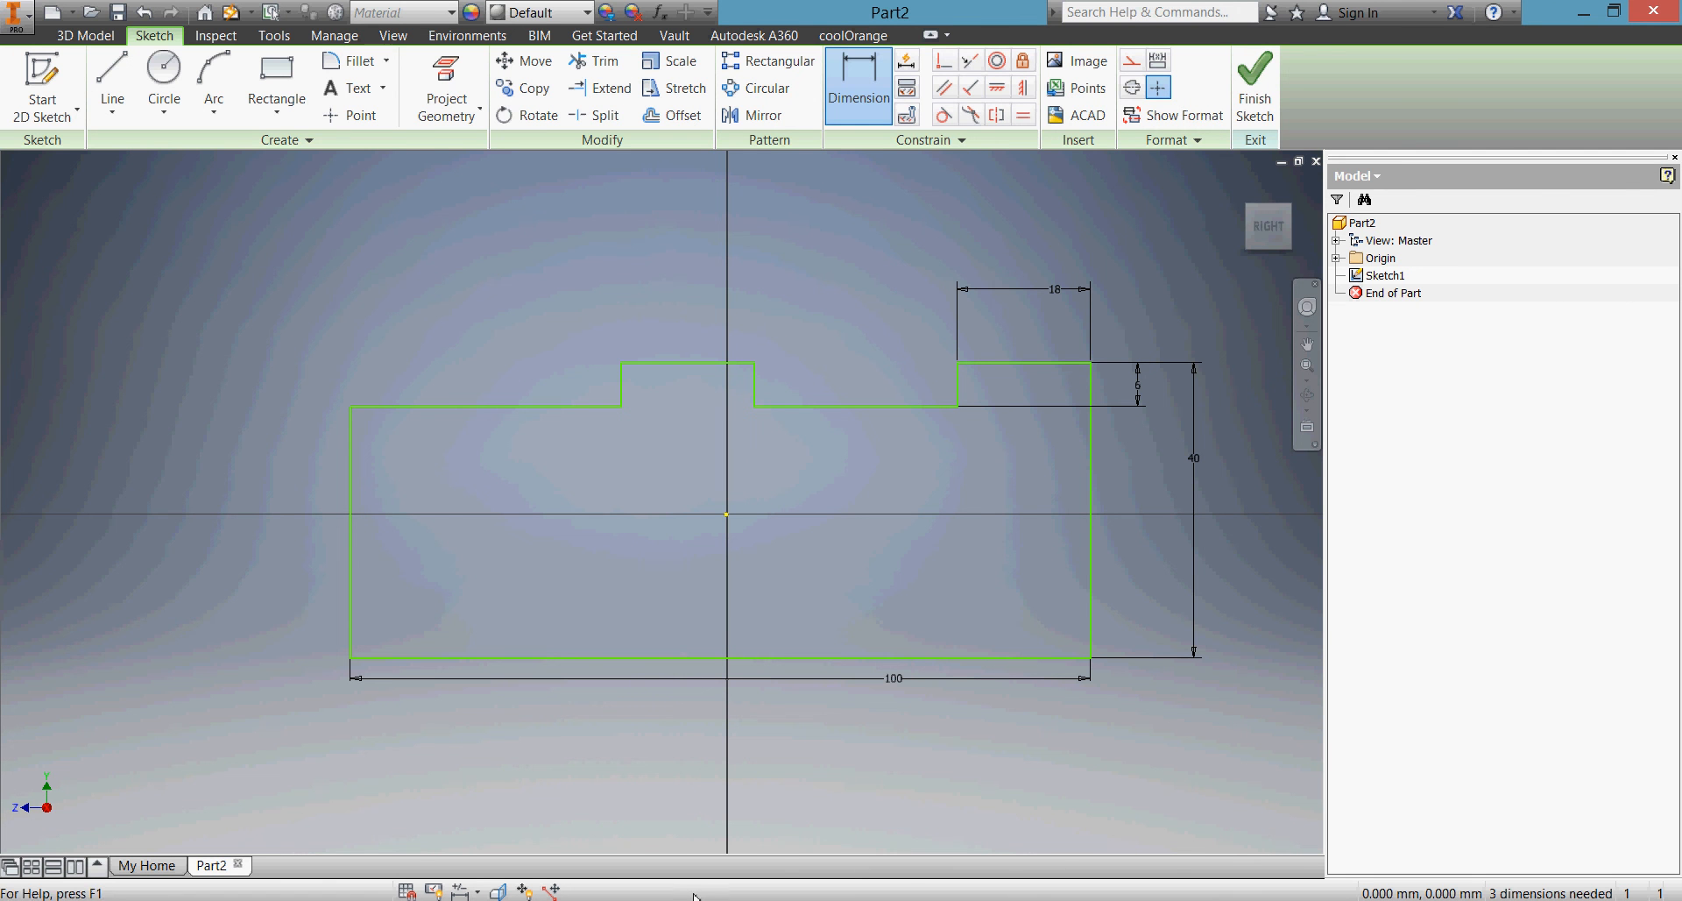
key("alt+Tab")
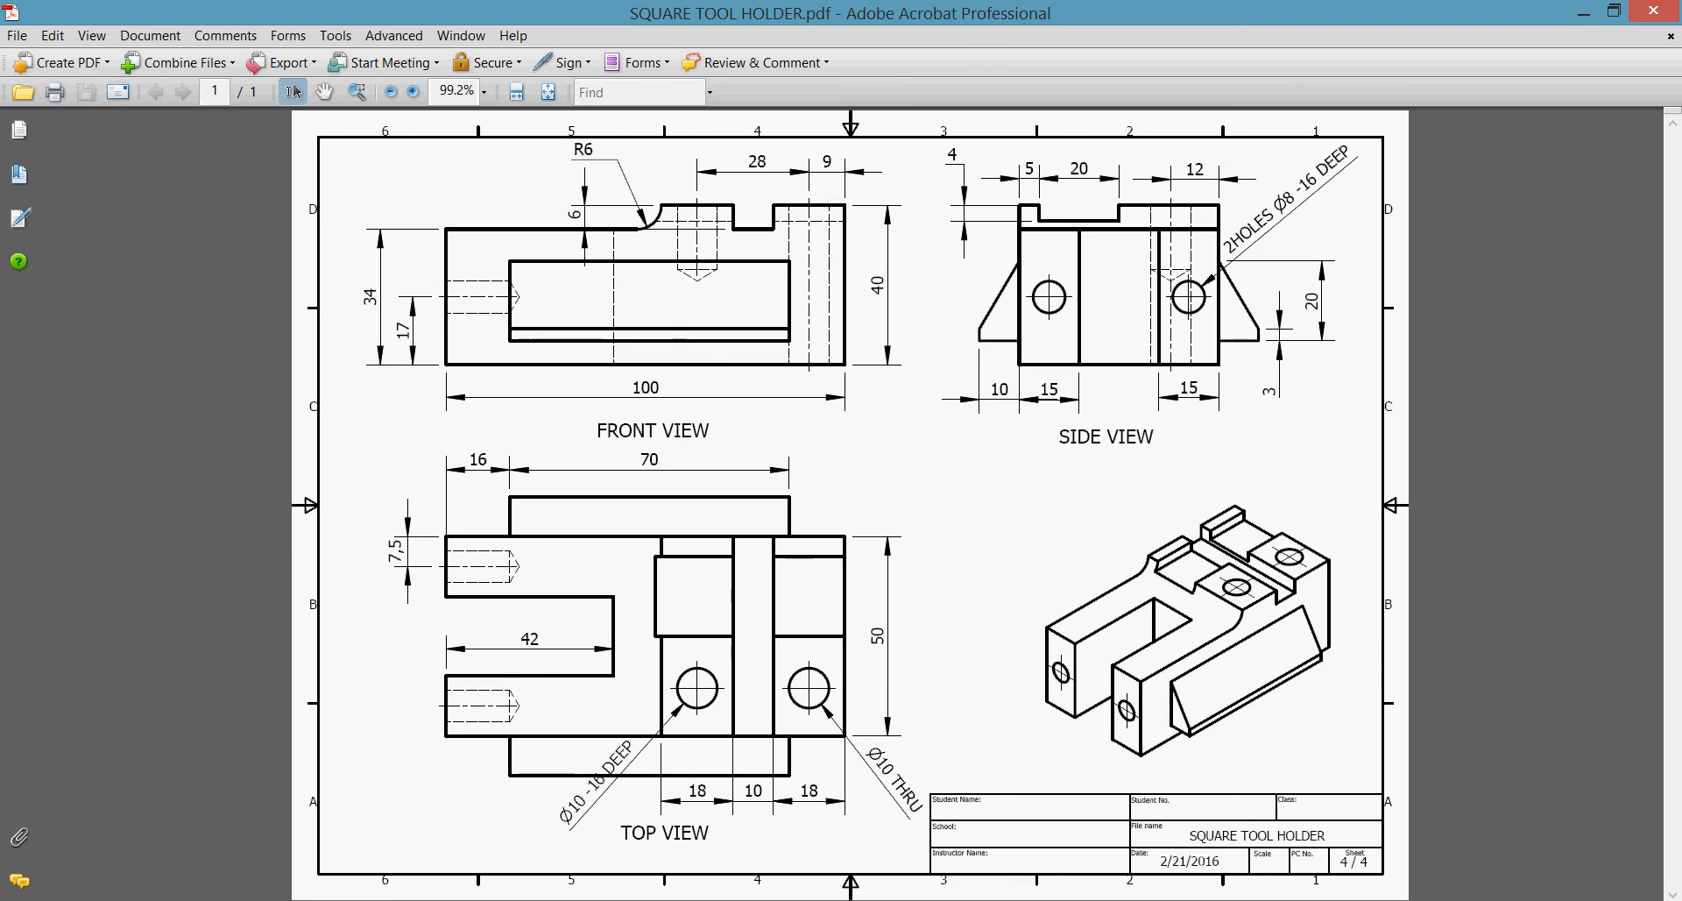
Return to Inventor and dimension the notch floor between the two raised top edges as 10 mm
key("alt+Tab")
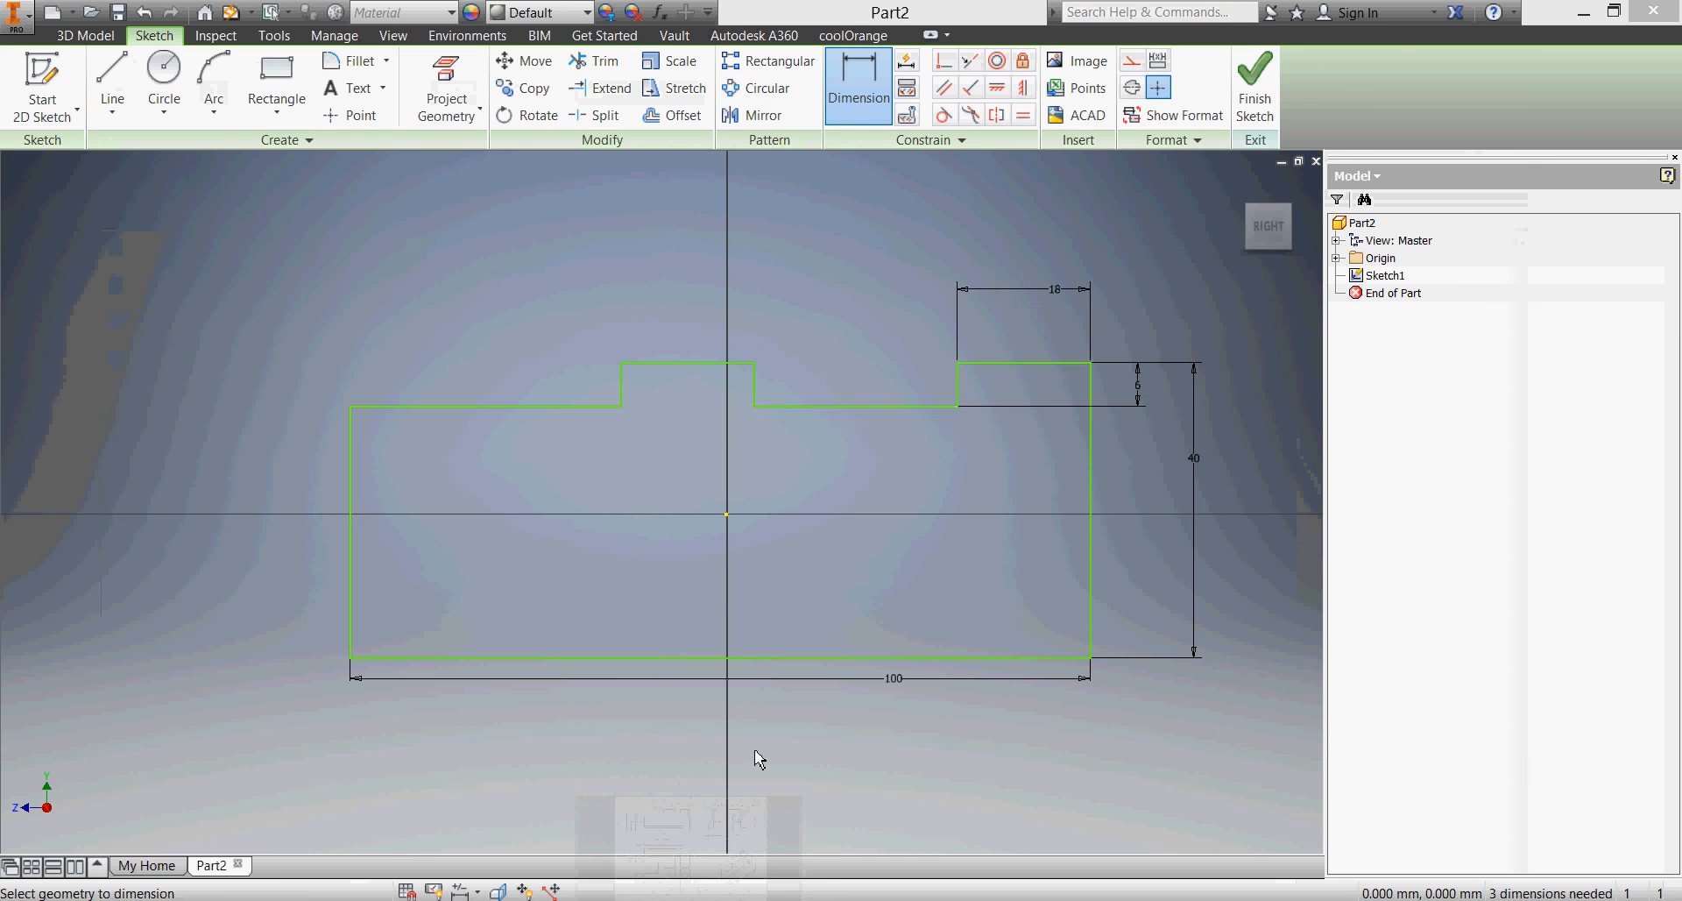
left_click(854, 406)
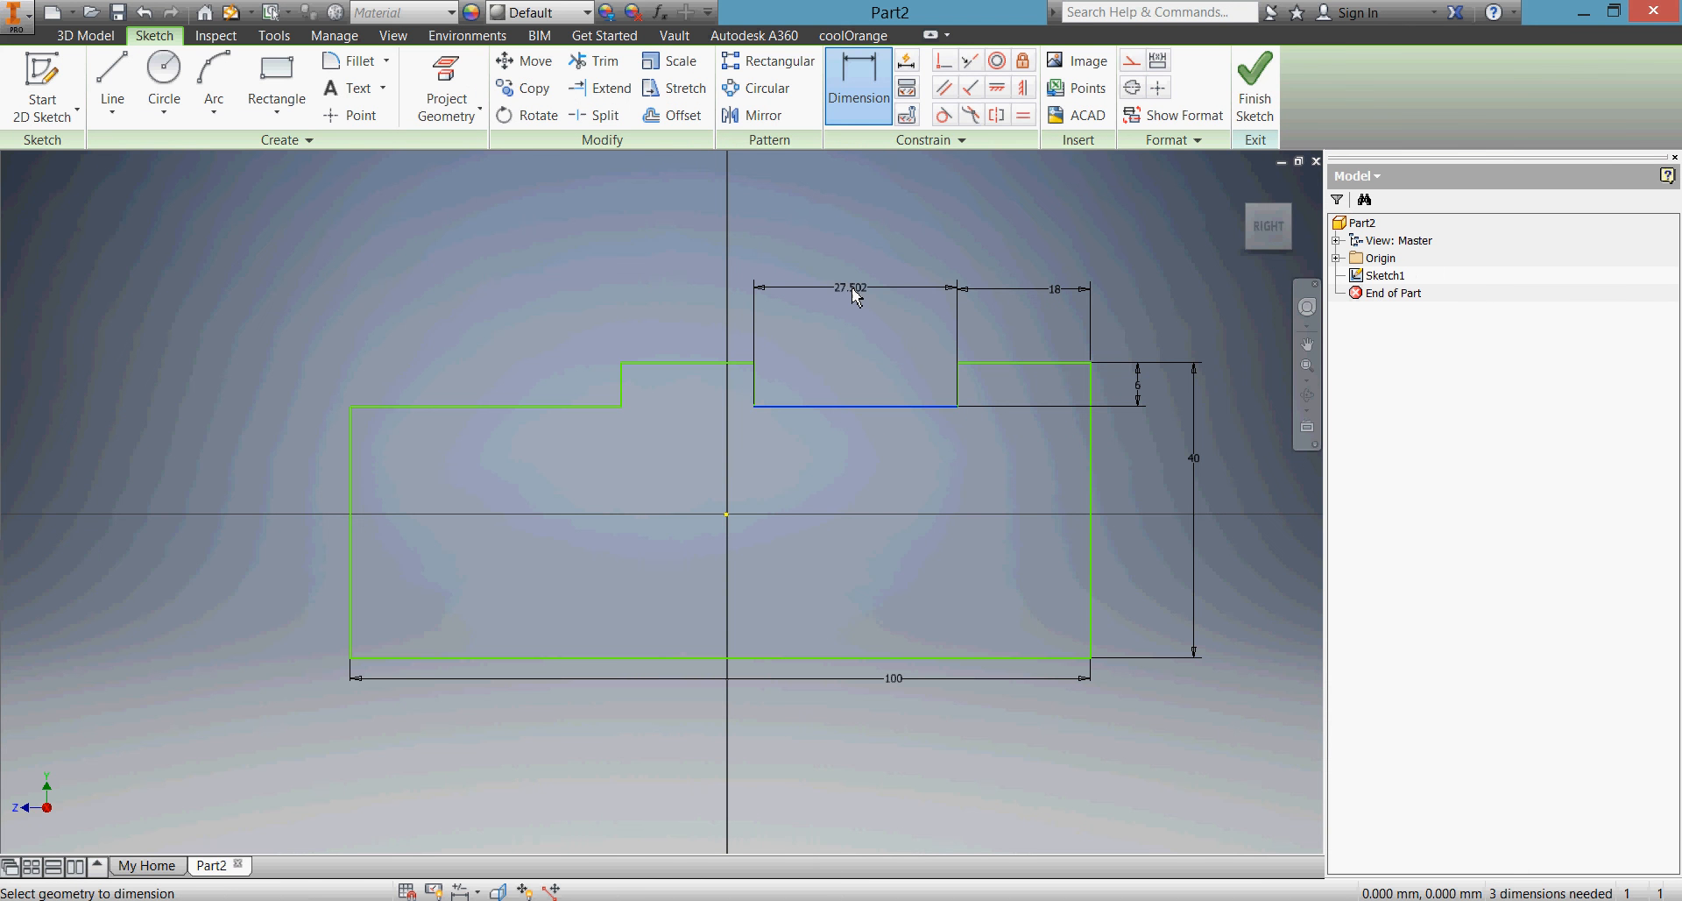
left_click(856, 289)
type("10")
key("Return")
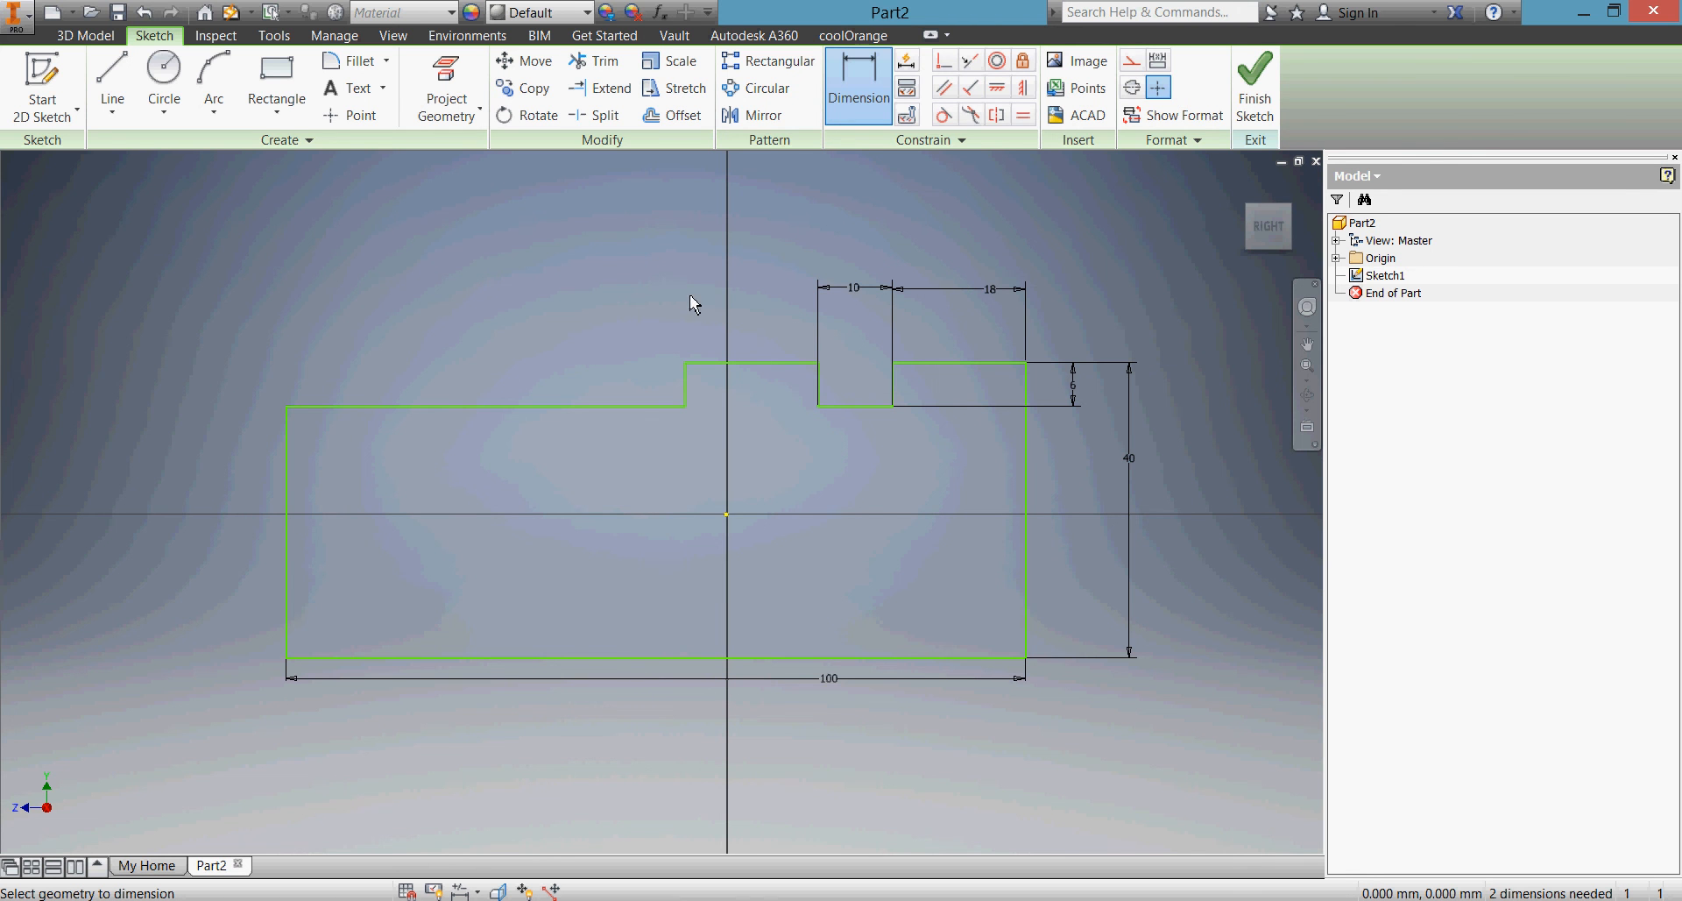
Add a driven reference dimension for the height of the profile's left vertical edge
left_click(287, 476)
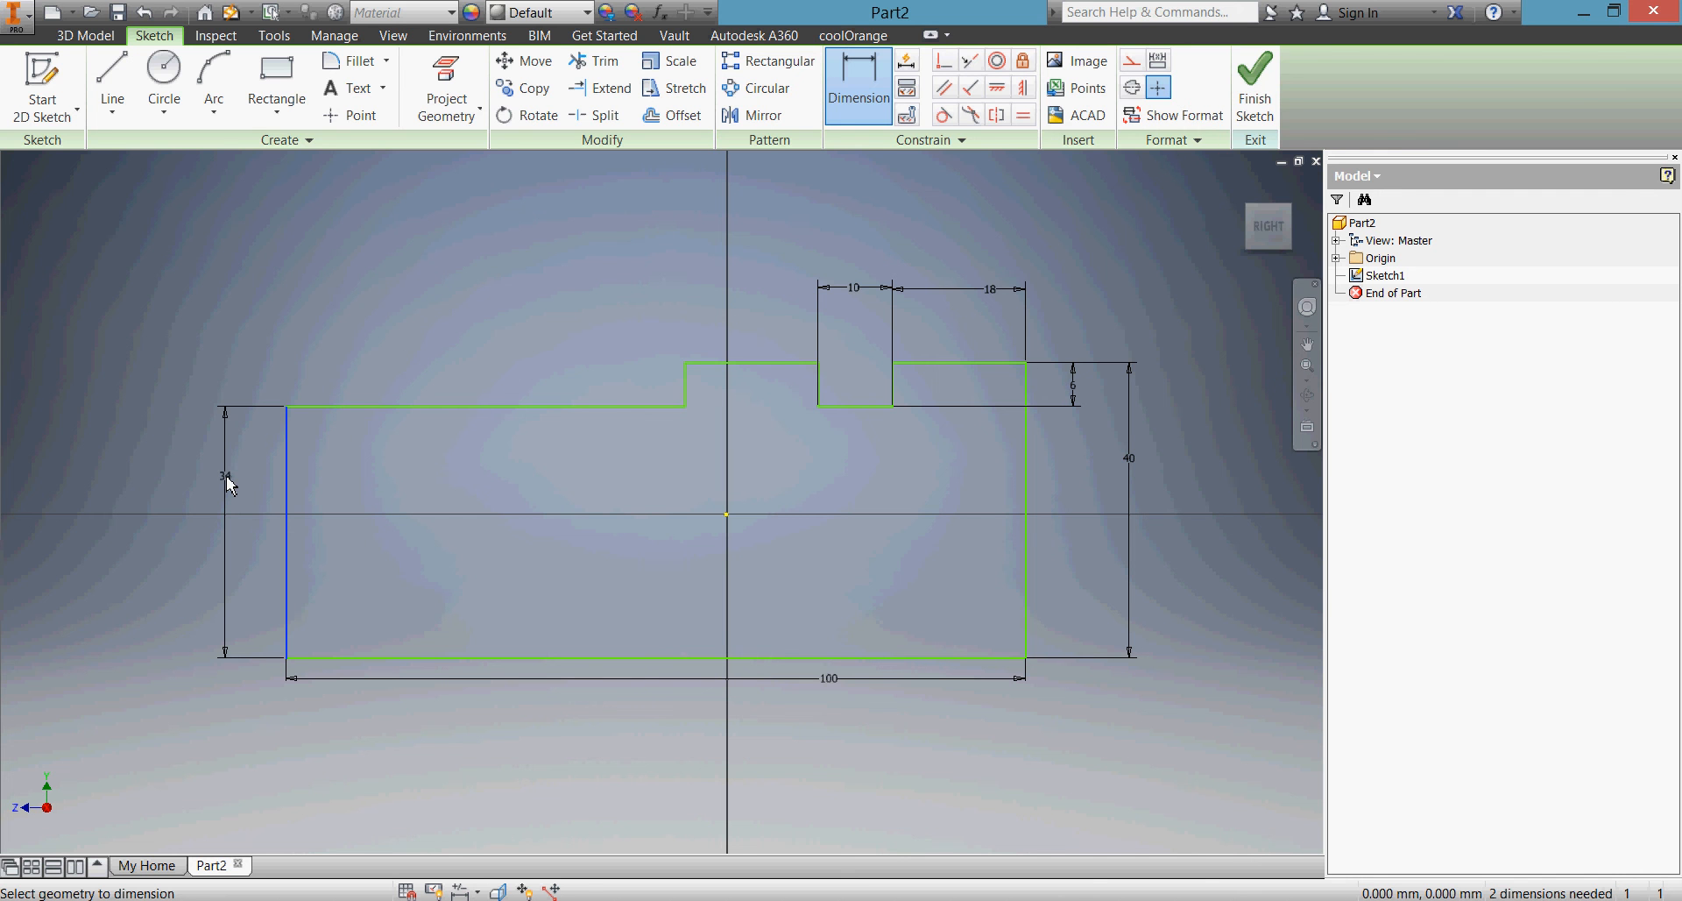
left_click(225, 475)
left_click(442, 197)
Set the profile's overall height dimension to 46 mm
left_click(1134, 462)
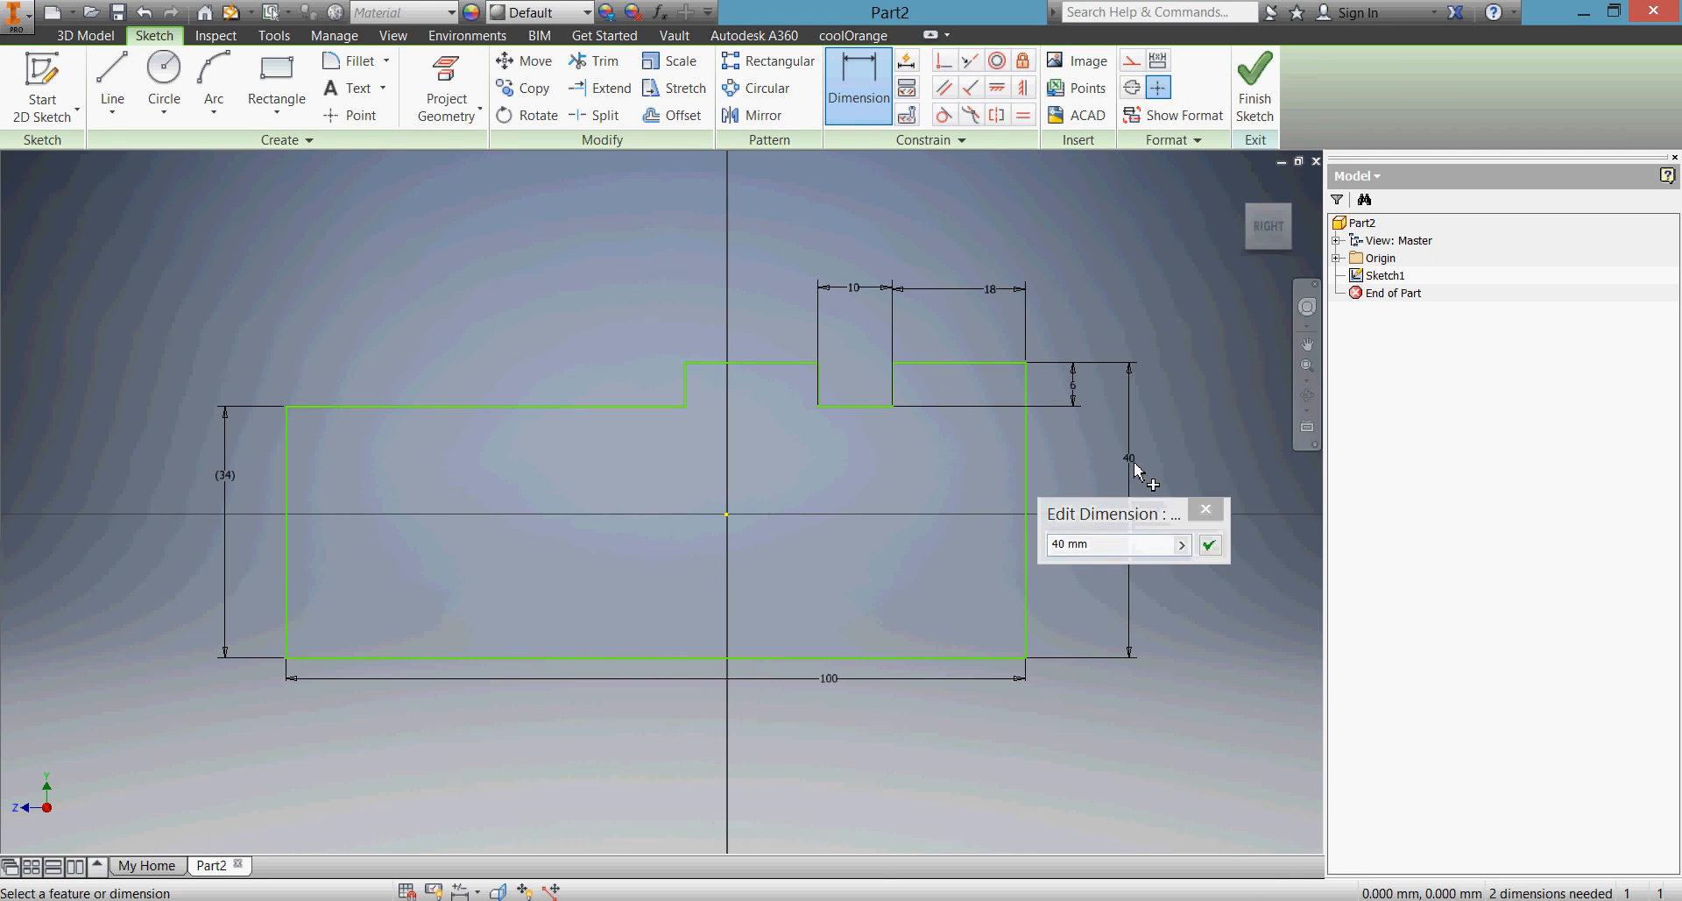
left_click(1101, 544)
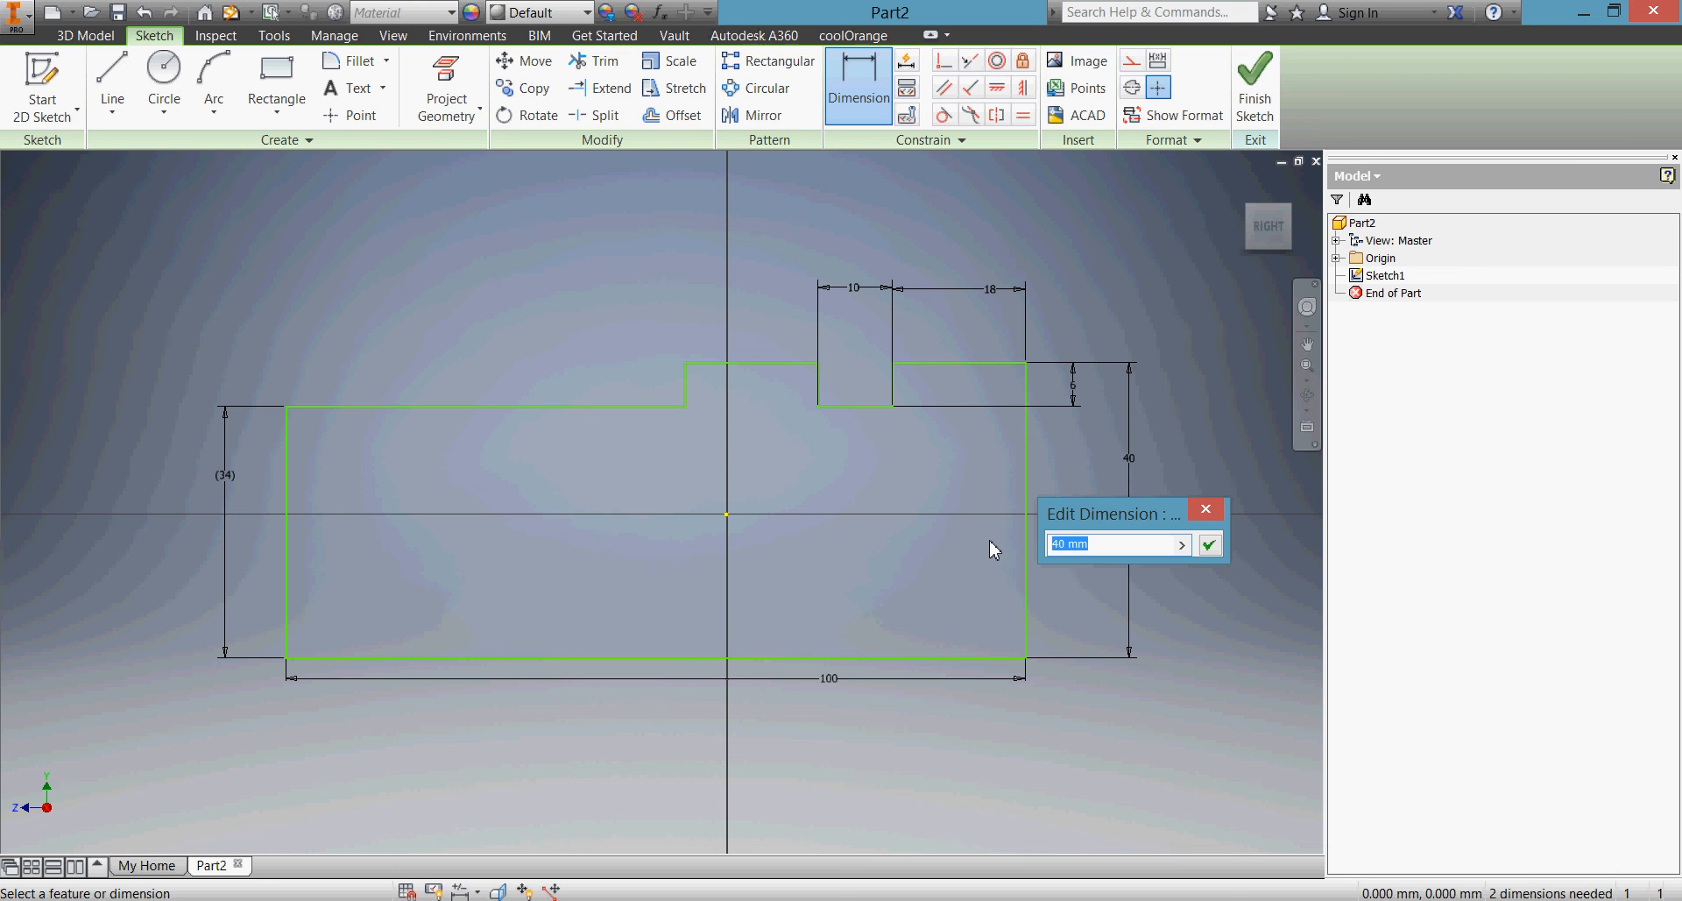
type("46")
key("Return")
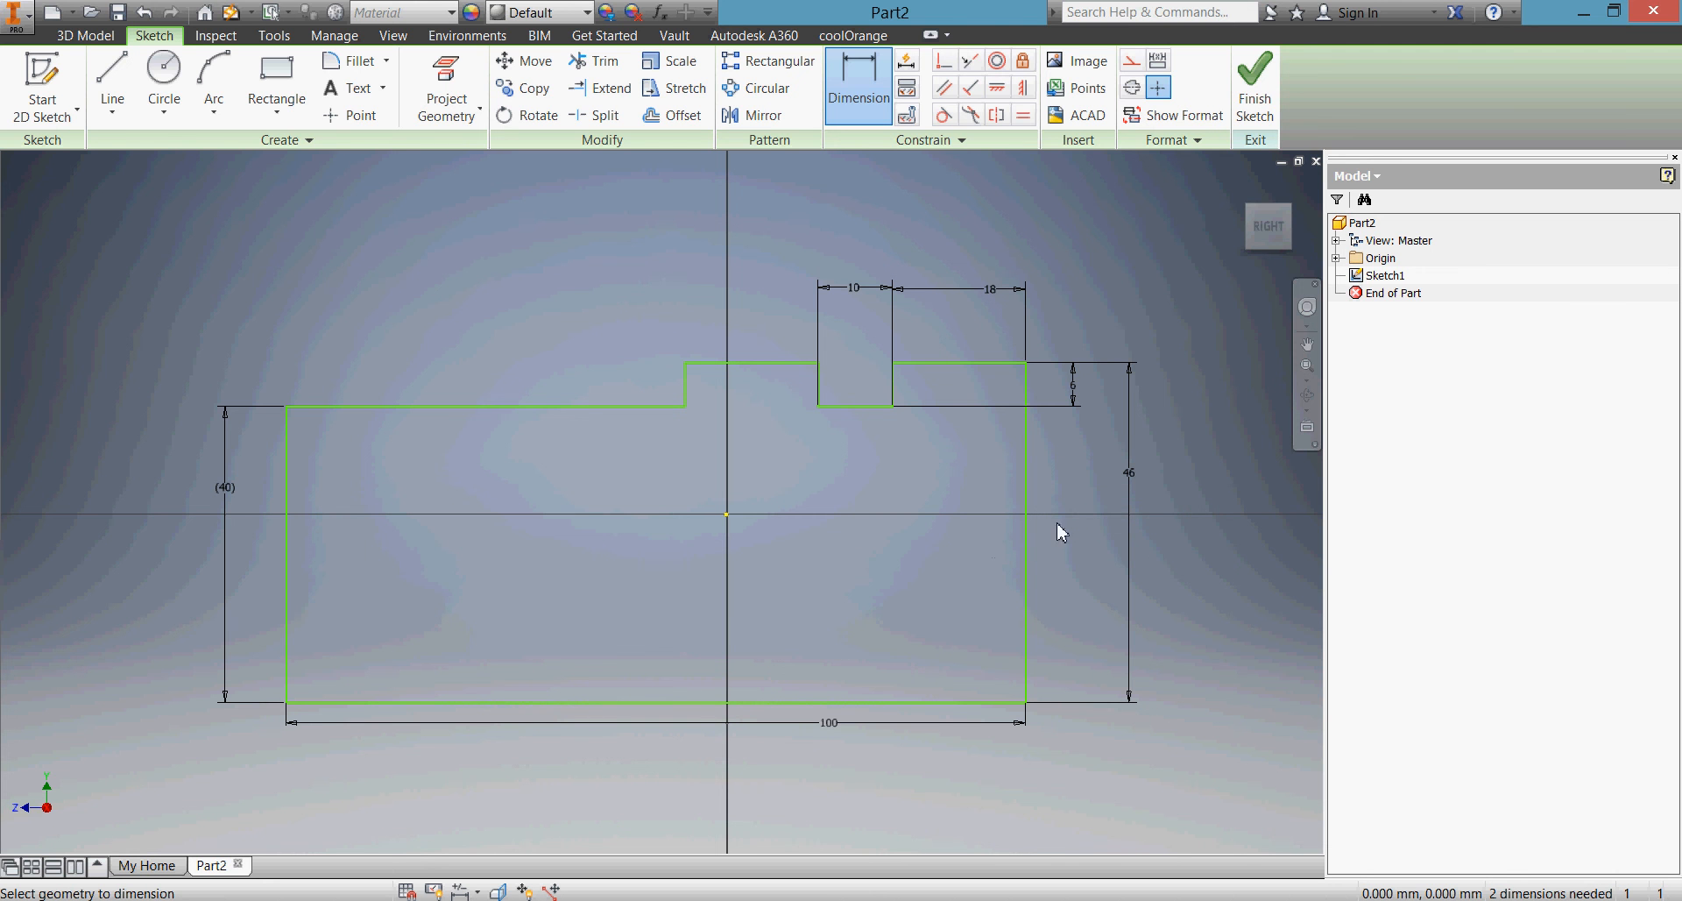
Restore the profile's overall height dimension to 40 mm
left_click(1128, 474)
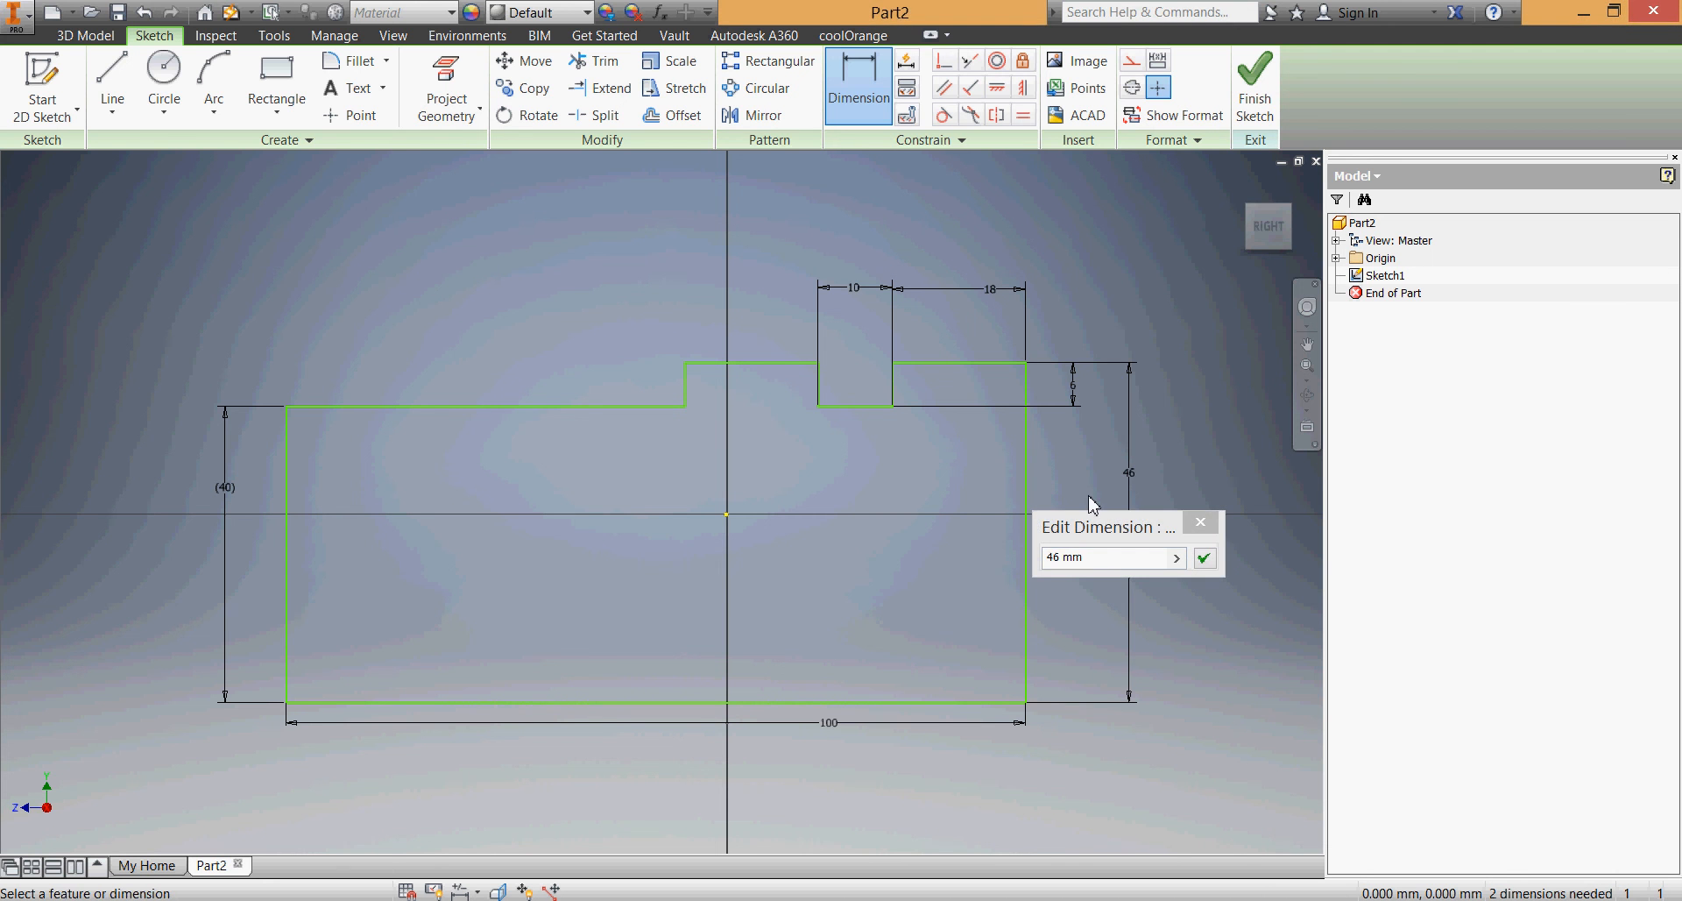
type("40")
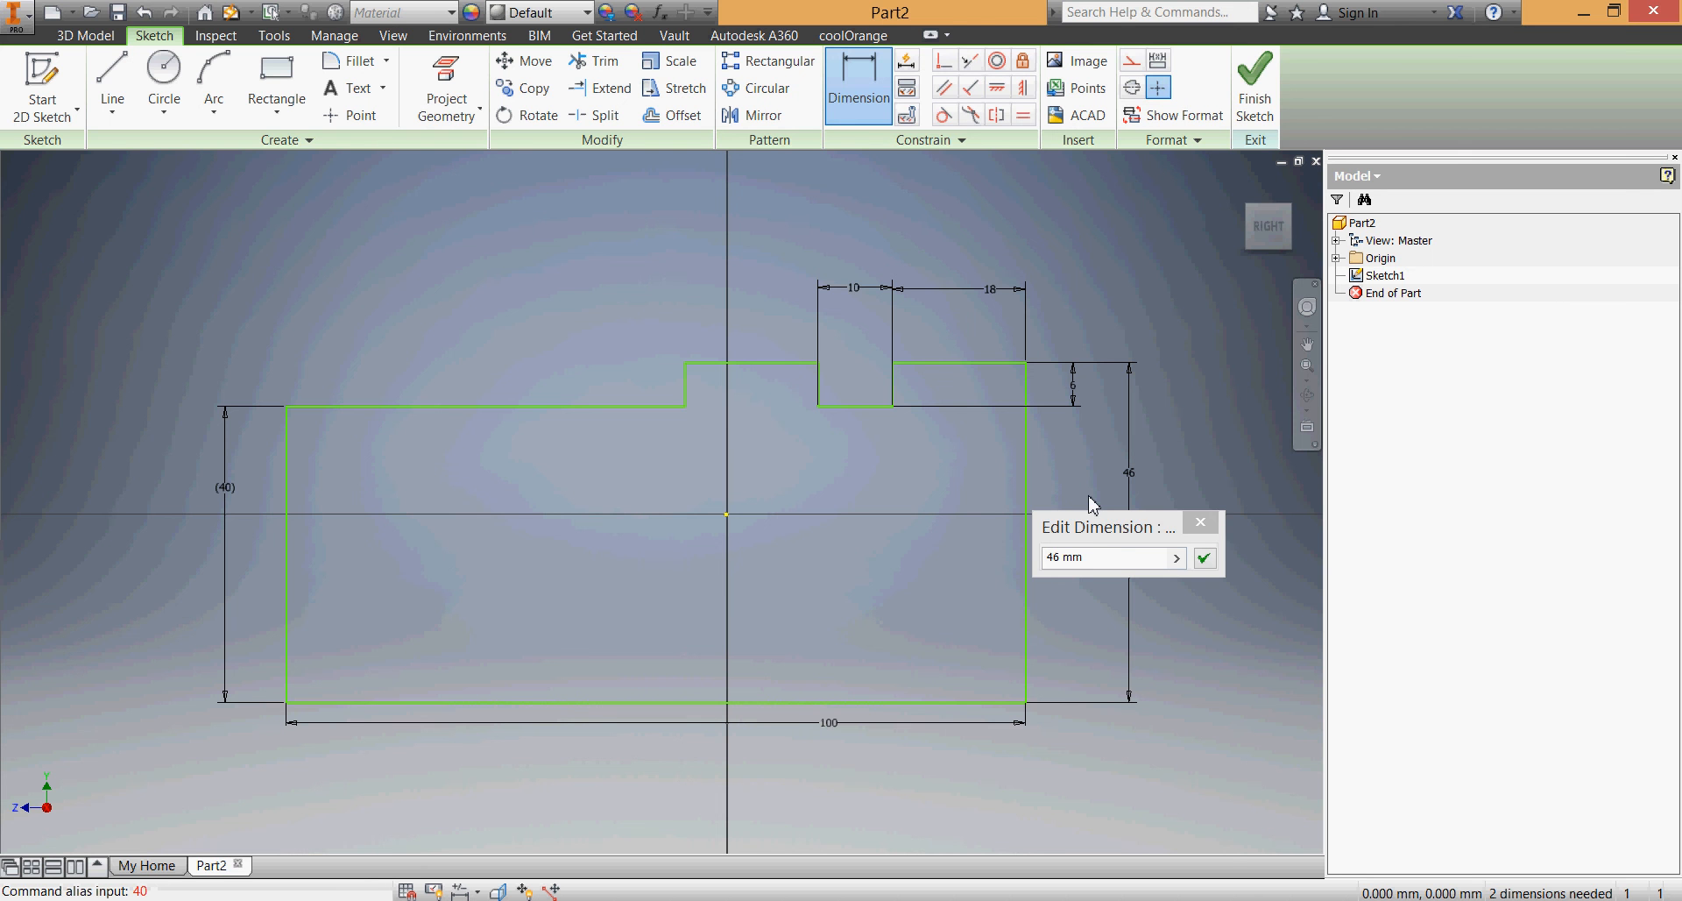
left_click(1097, 528)
type("40")
key("Return")
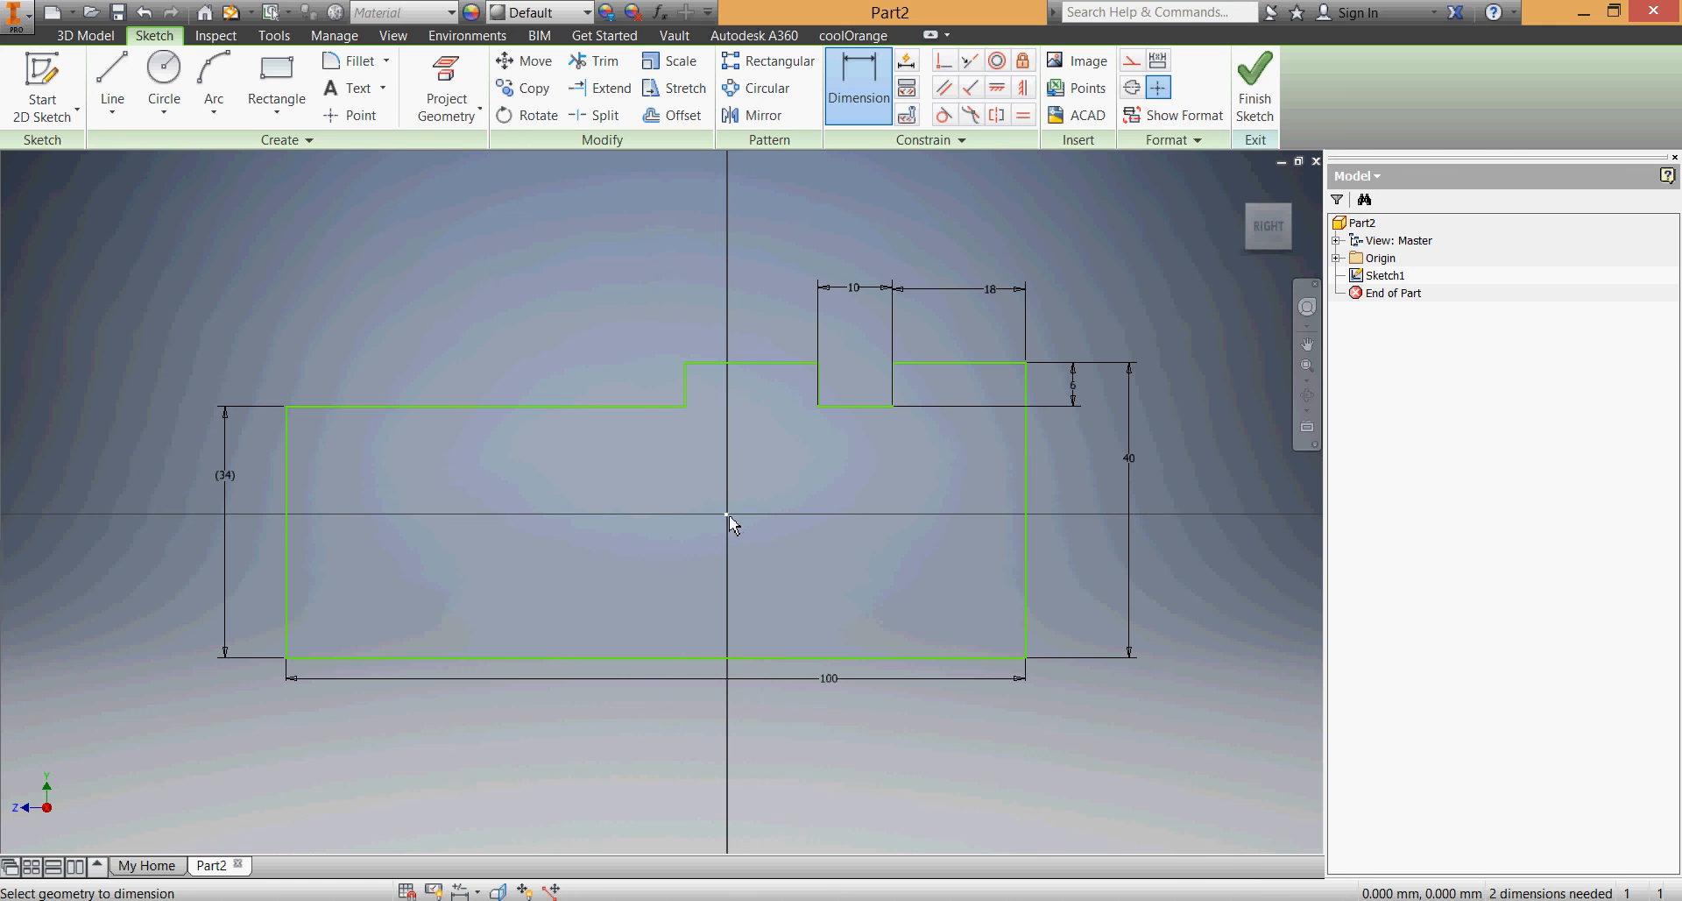
Constrain the midpoint of the profile's base line coincident with the sketch origin and finish the sketch
left_click(944, 68)
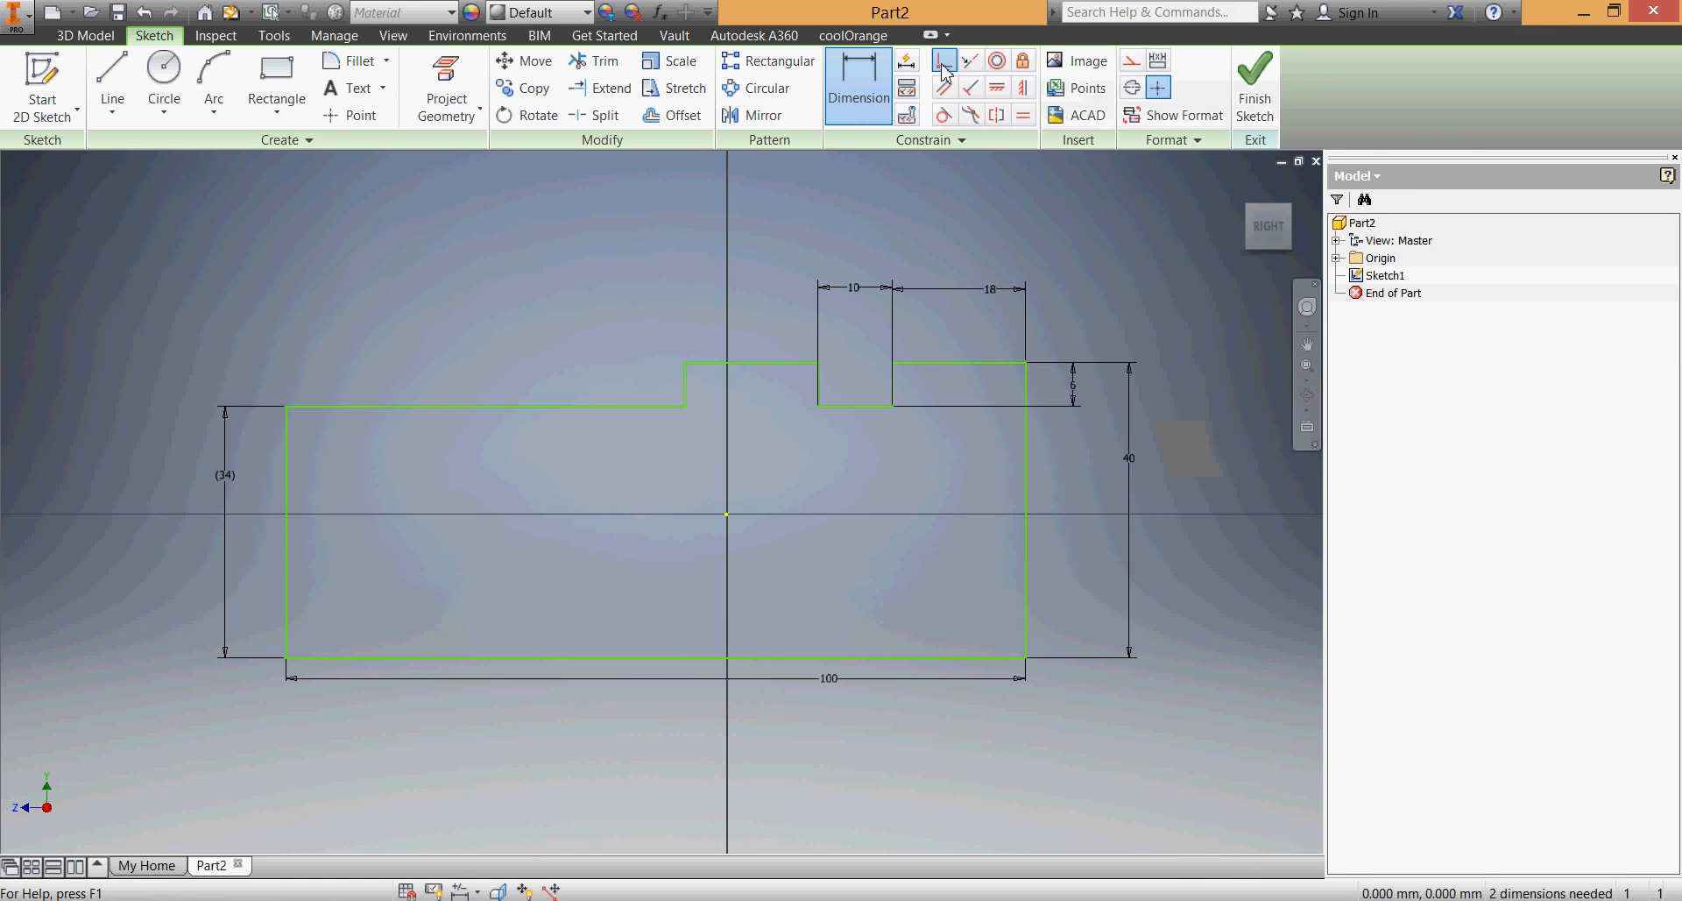
left_click(657, 658)
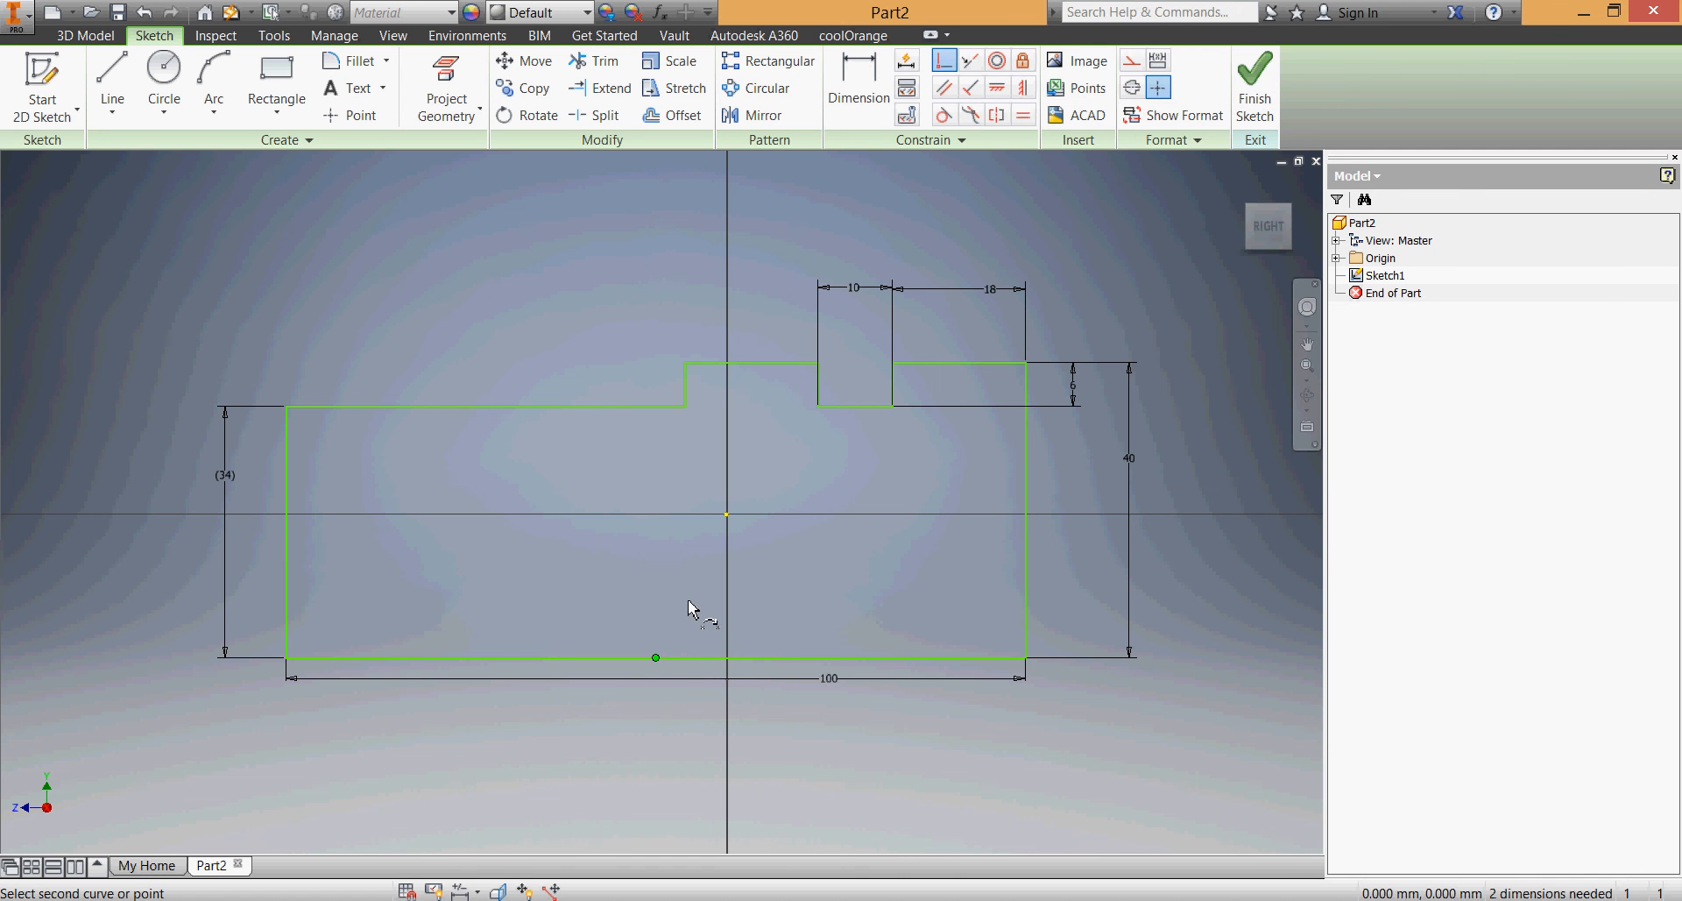
left_click(727, 514)
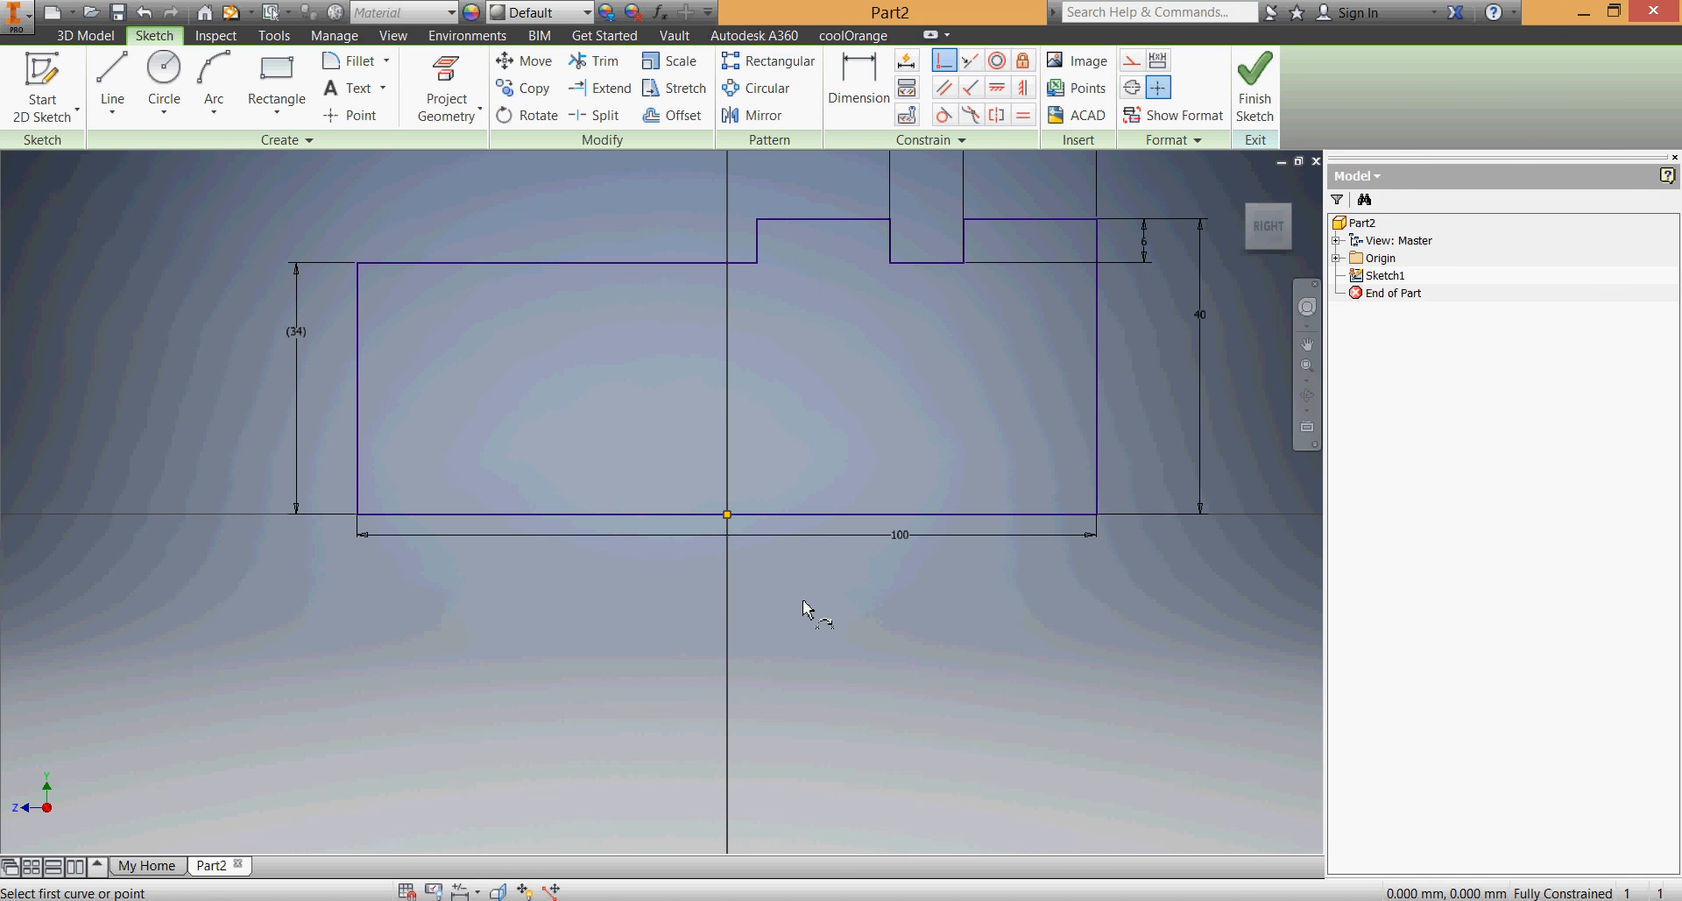
scroll(802, 606, "down", 3)
middle_click_drag(801, 611, 802, 642)
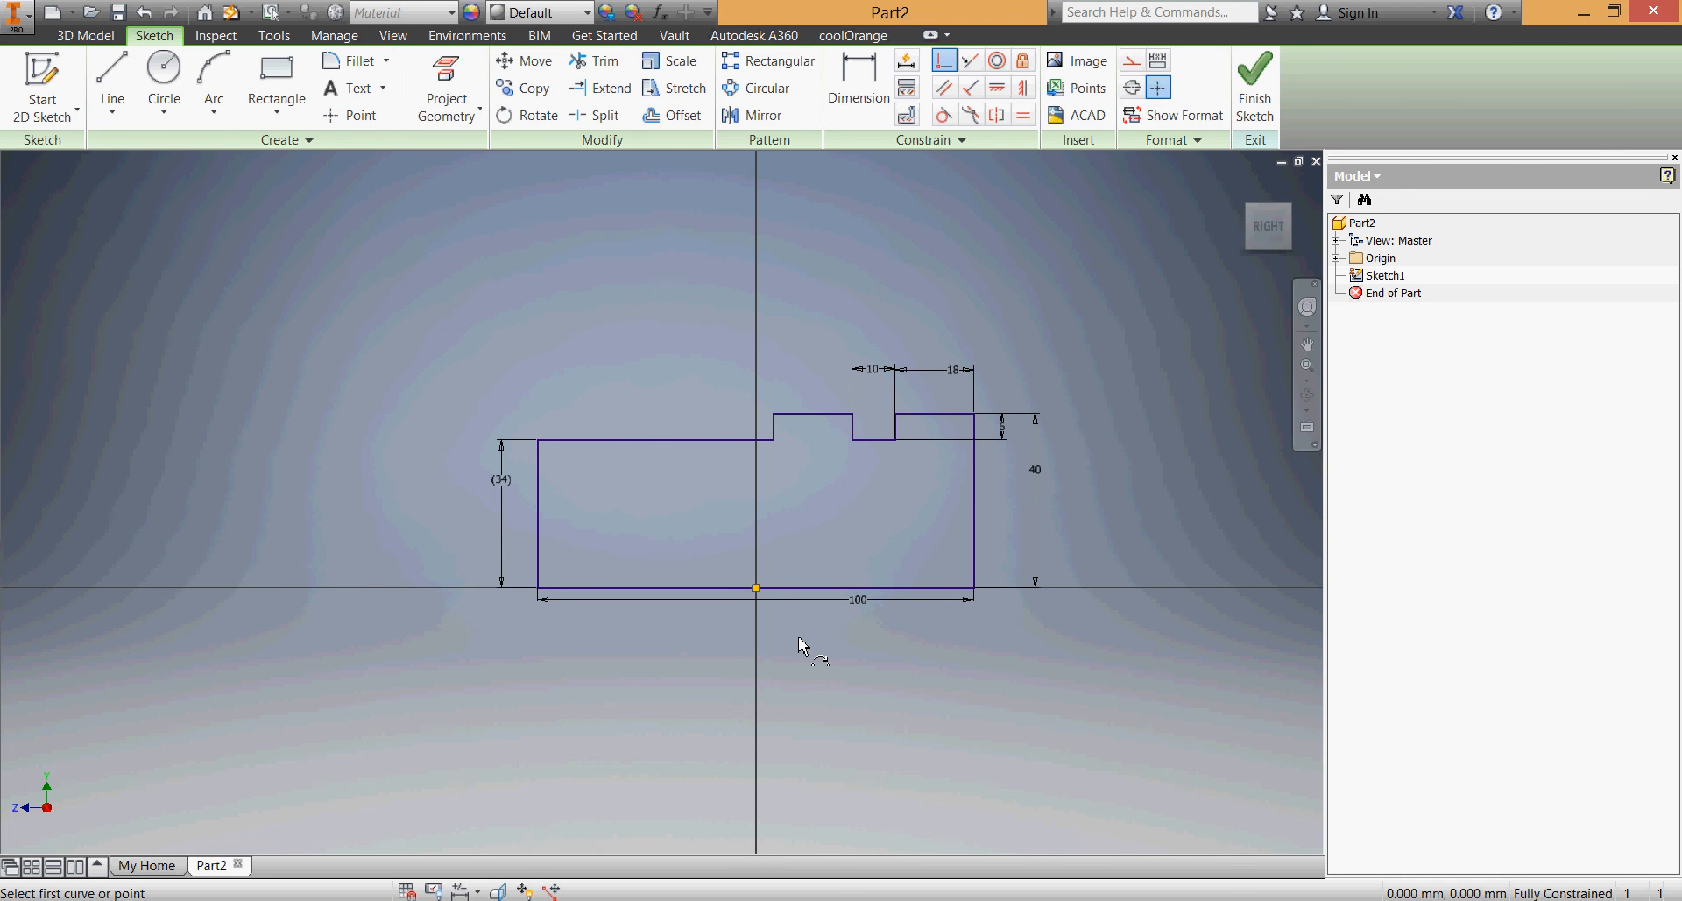
left_click(1255, 88)
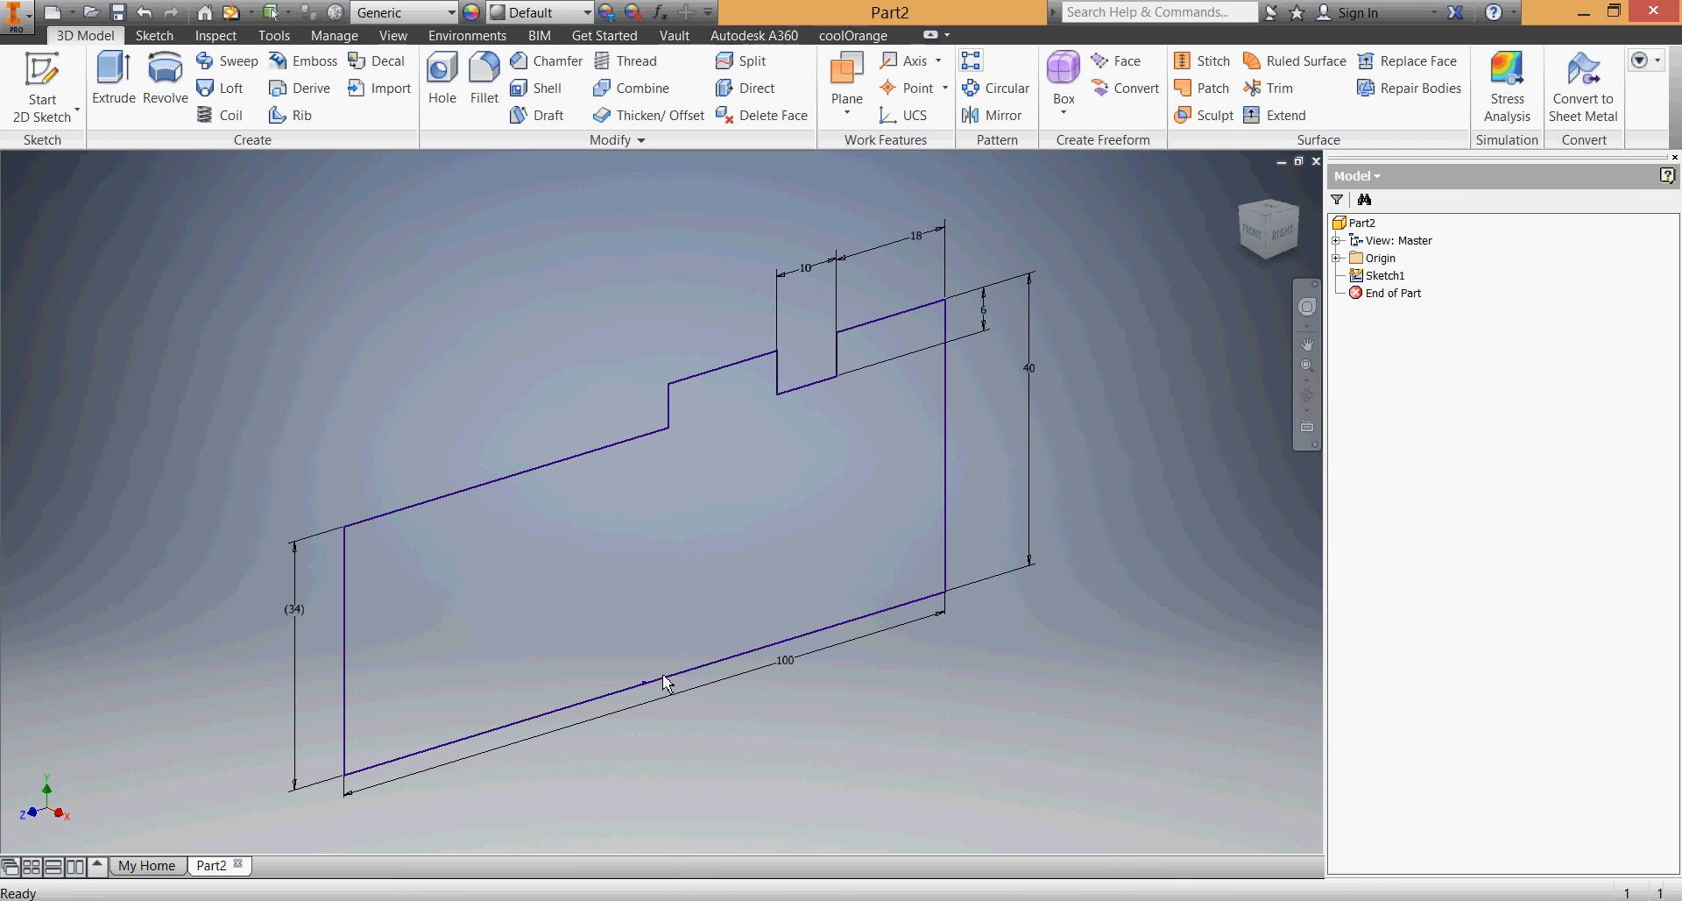
Check the body's width in the PDF drawing and extrude the profile 50 mm symmetrically about the sketch plane
left_click(667, 899)
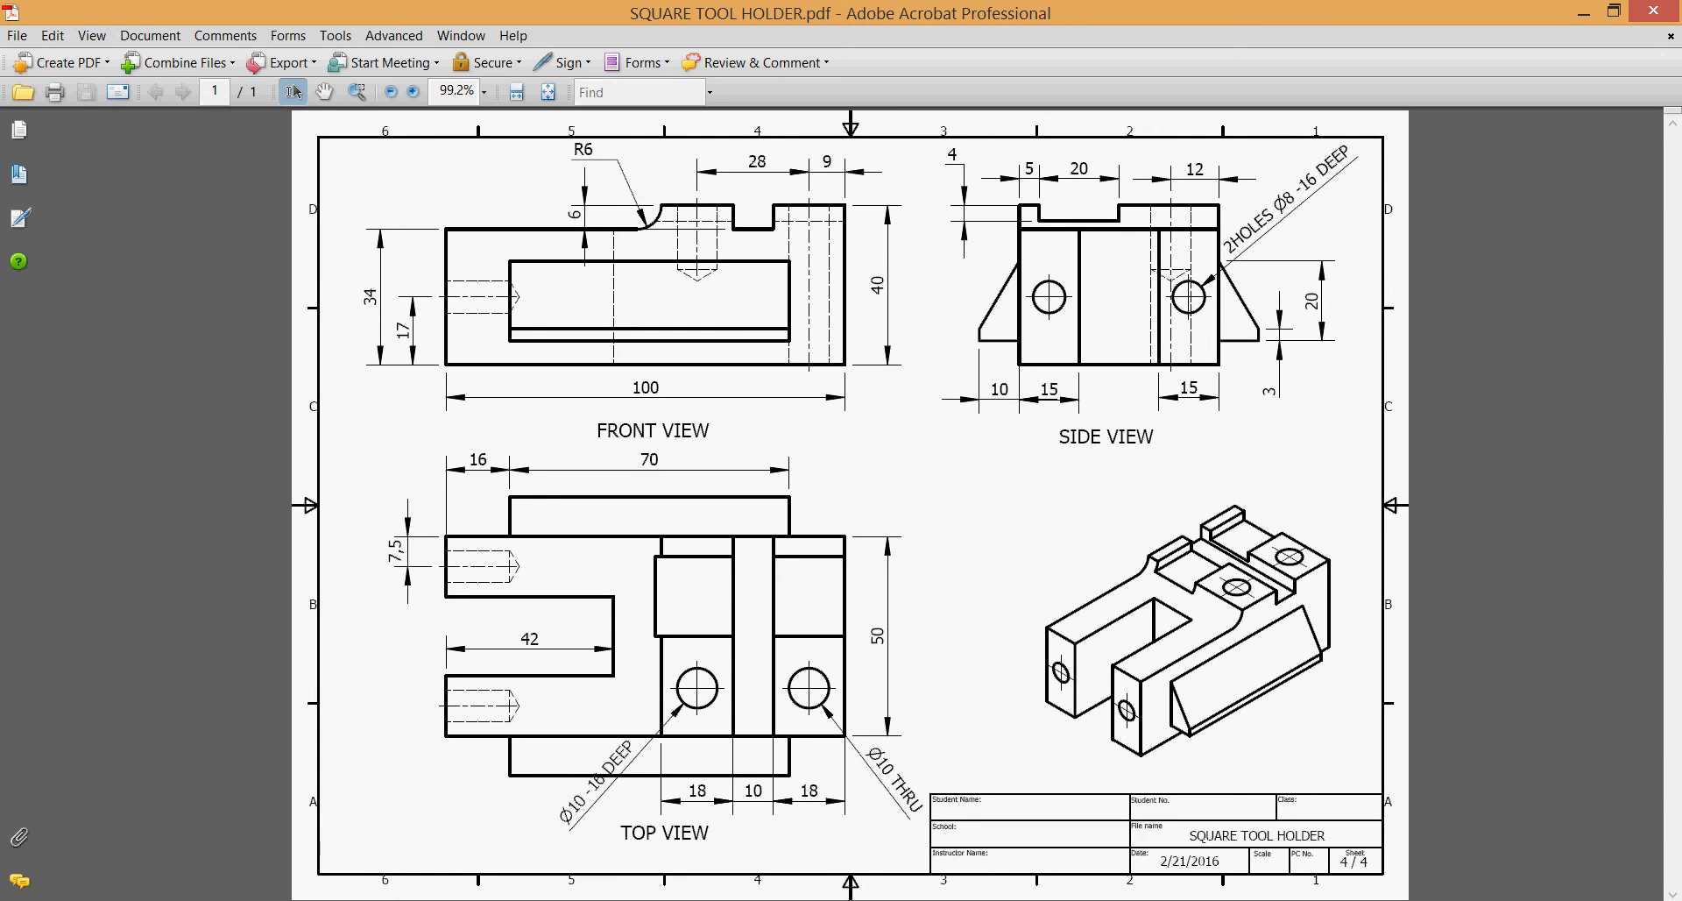
left_click(668, 899)
left_click(114, 79)
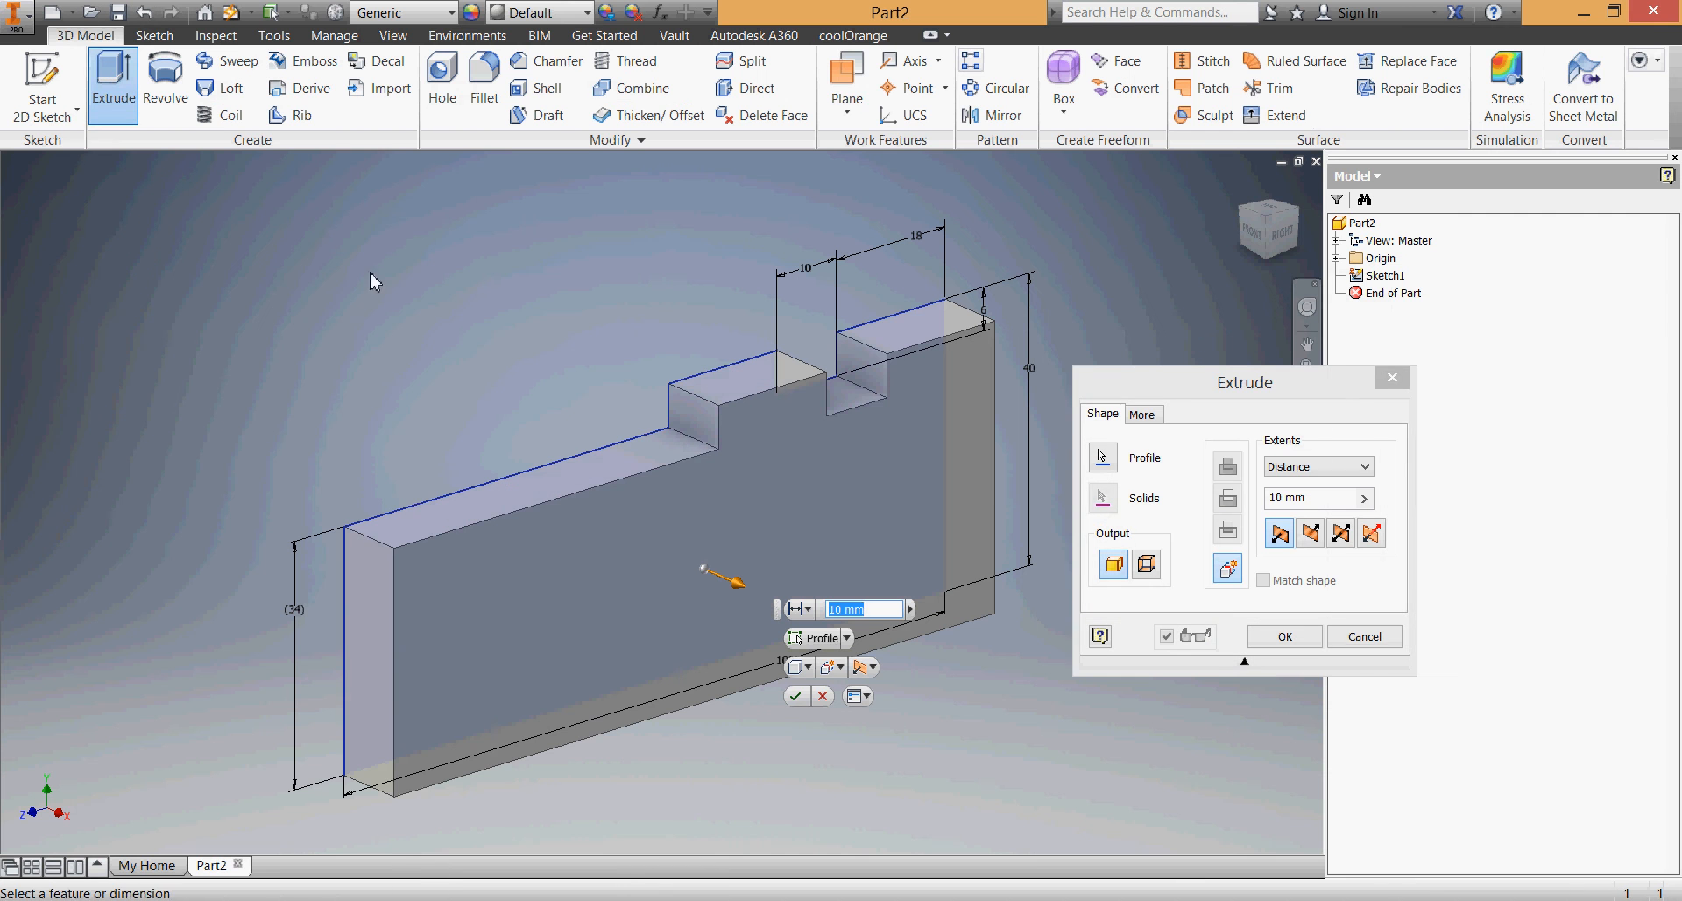
left_click(1342, 532)
left_click(1310, 497)
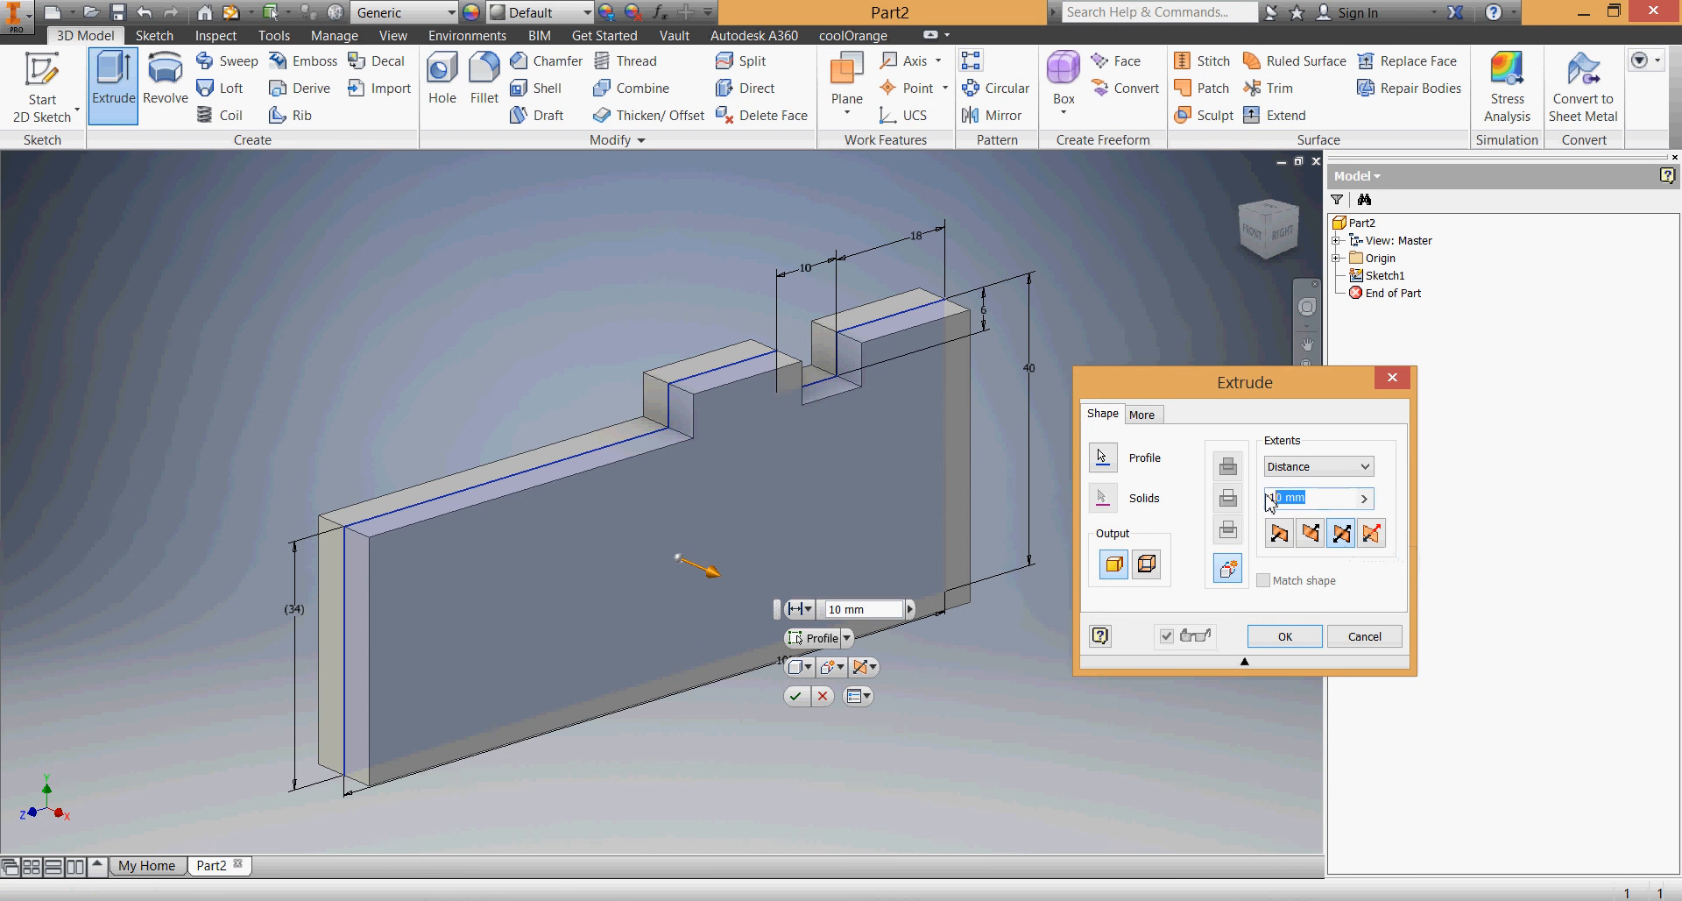
type("50")
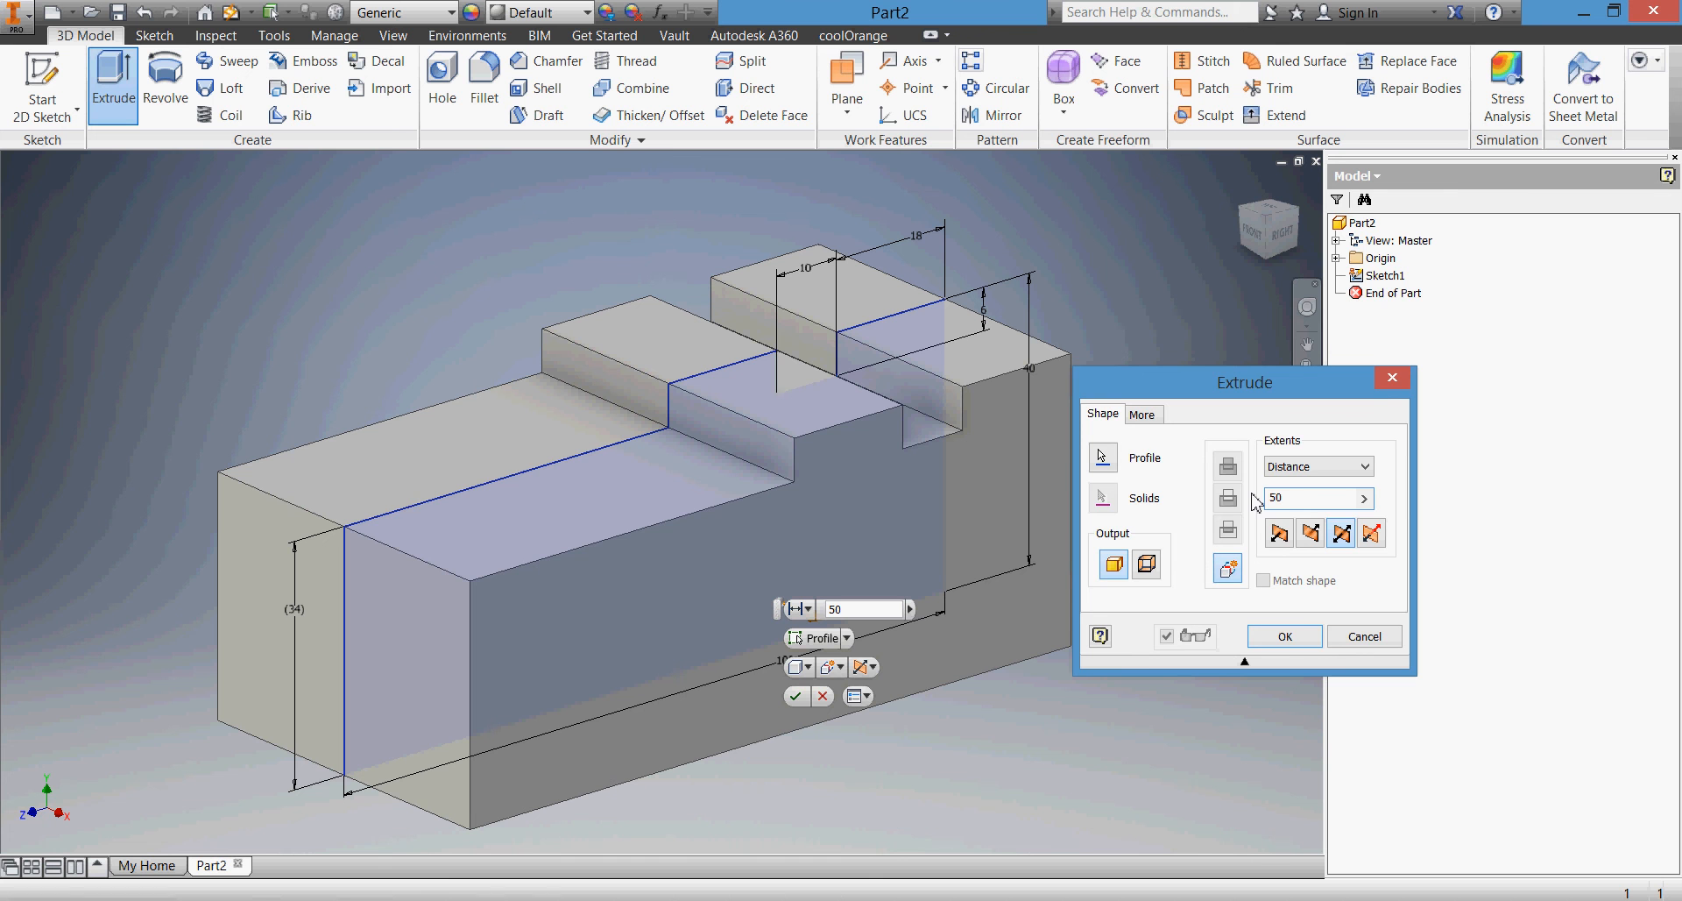
left_click(1284, 639)
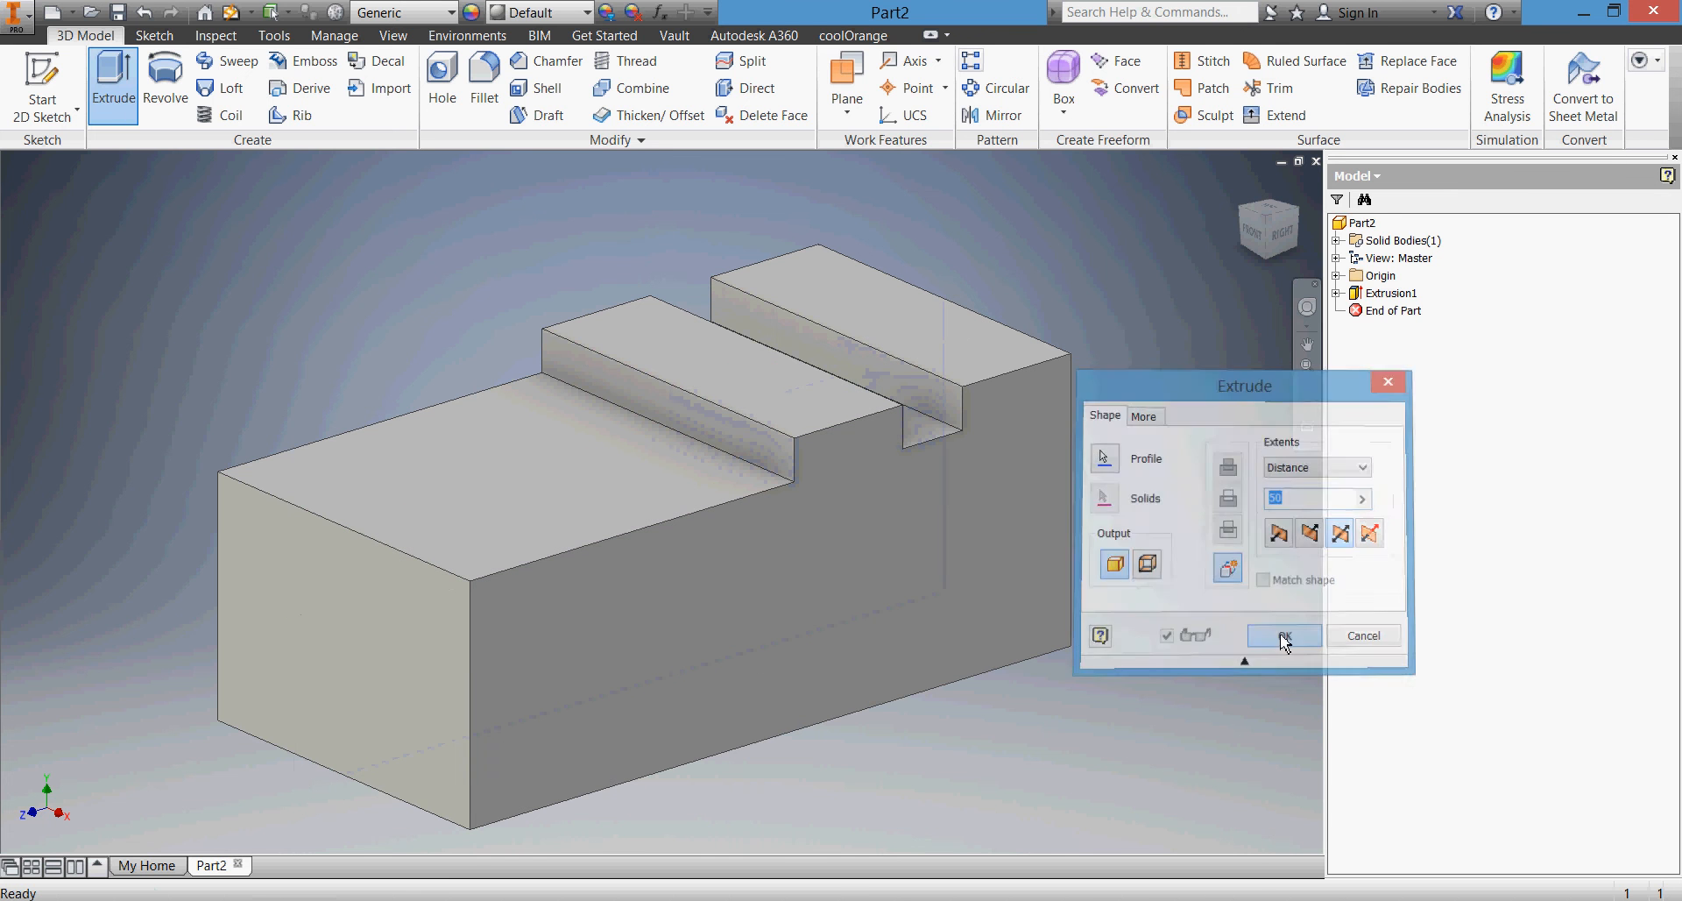
Highlight the YZ, XZ and XY origin planes in turn to examine how the body lies relative to them
left_click(1337, 276)
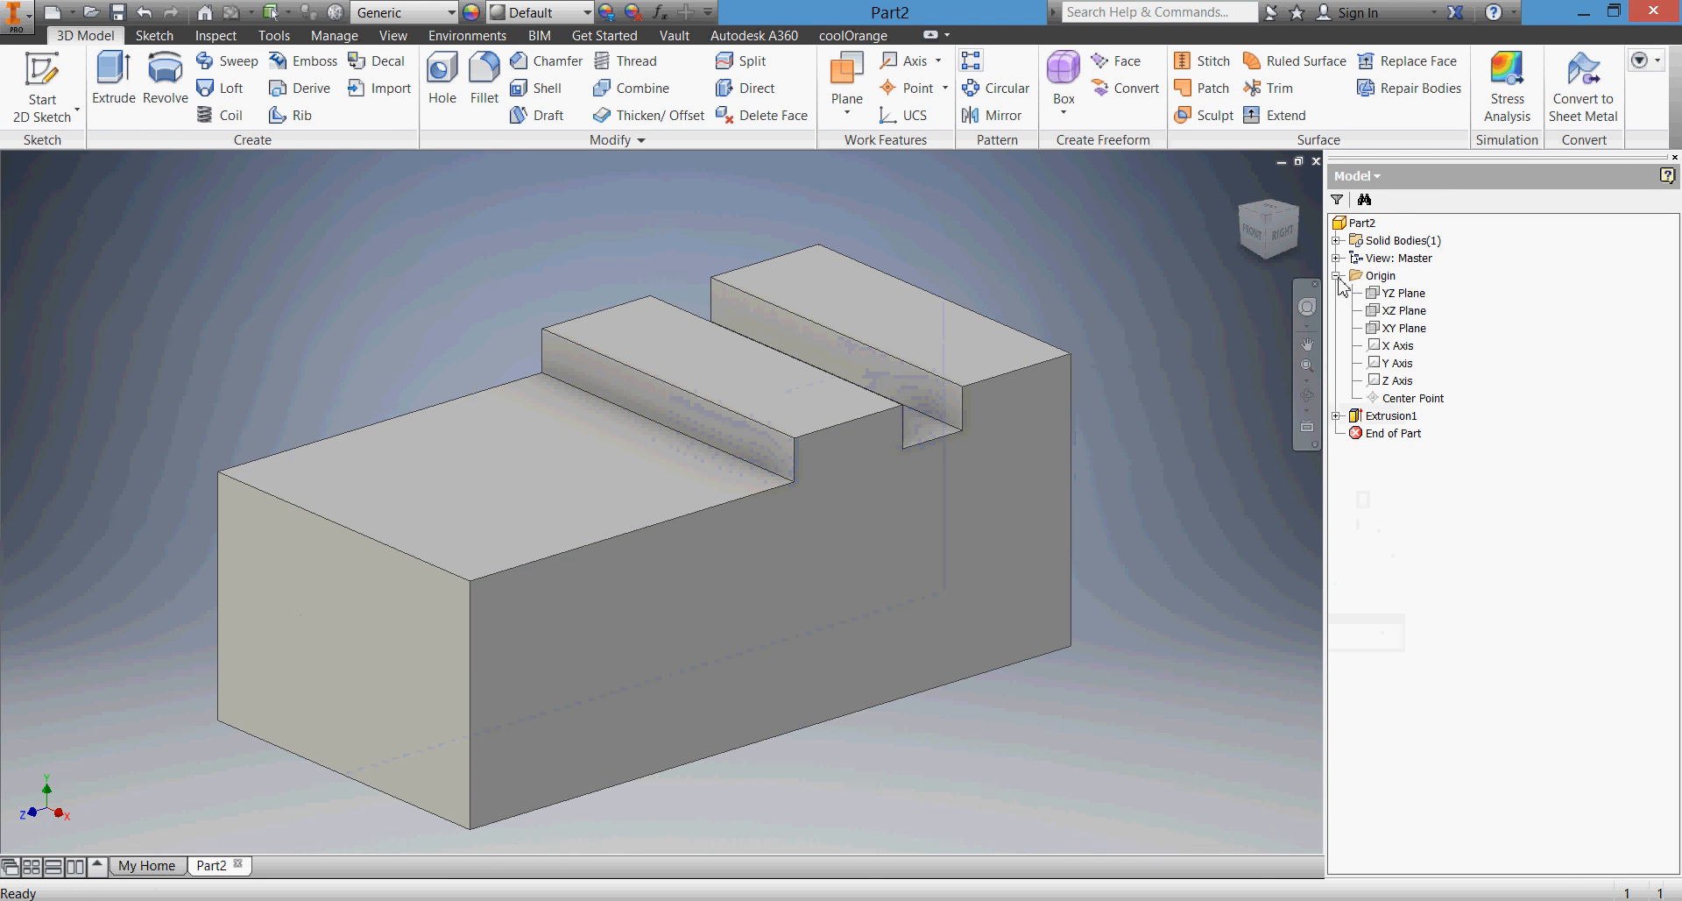
left_click(1383, 296)
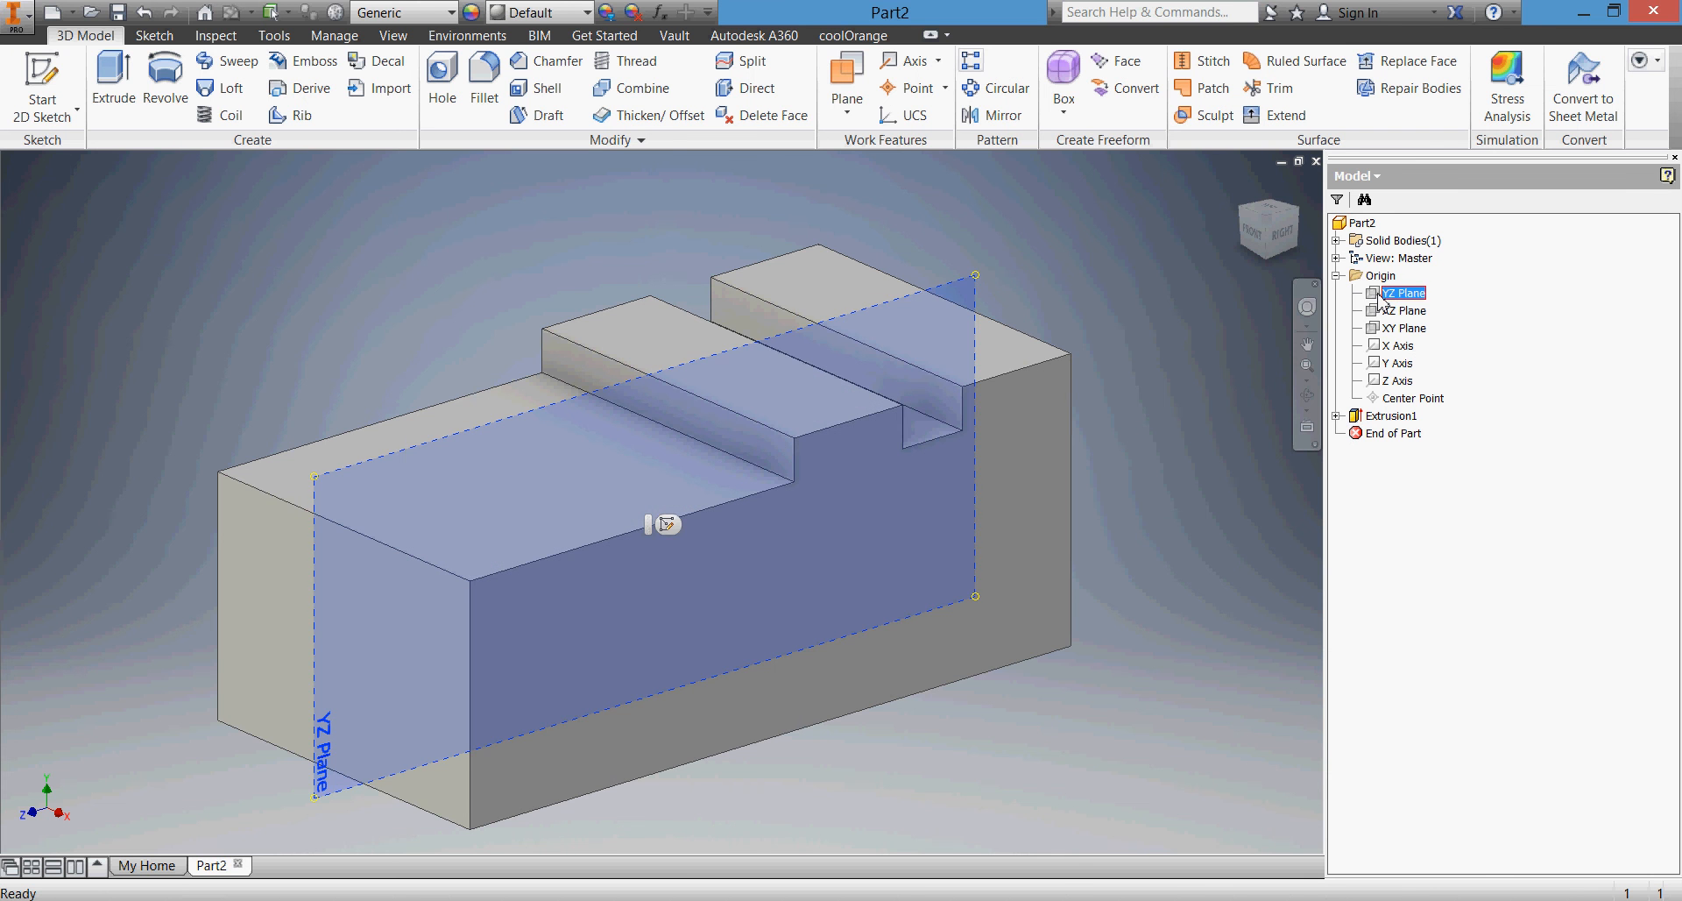
left_click(1385, 312)
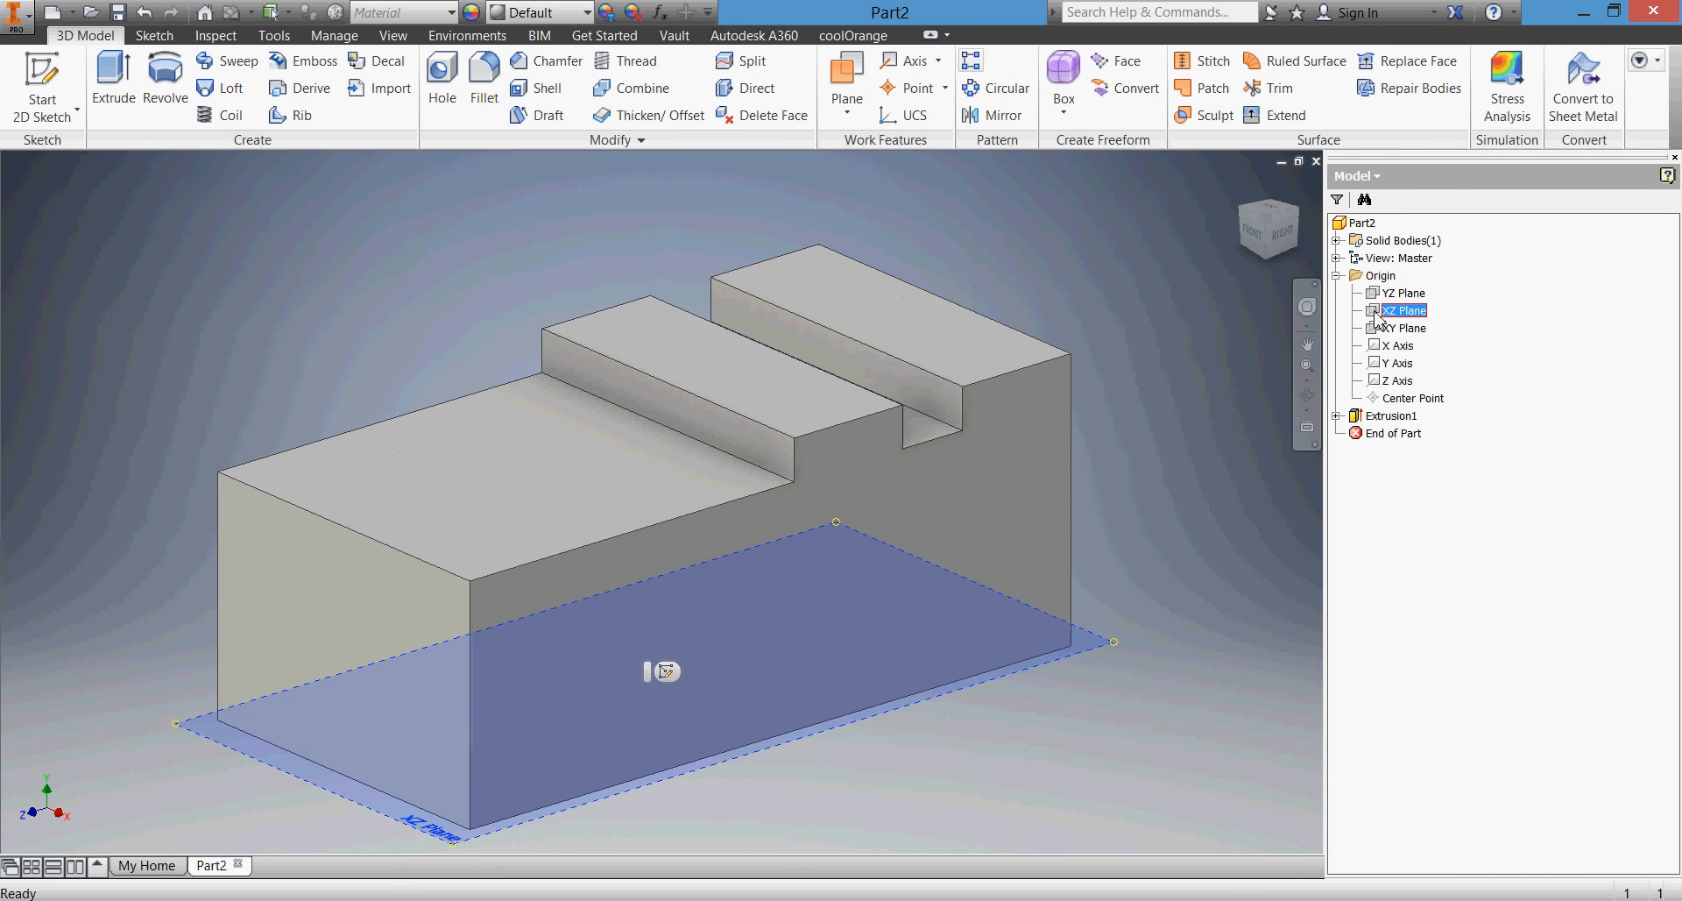
left_click(1378, 329)
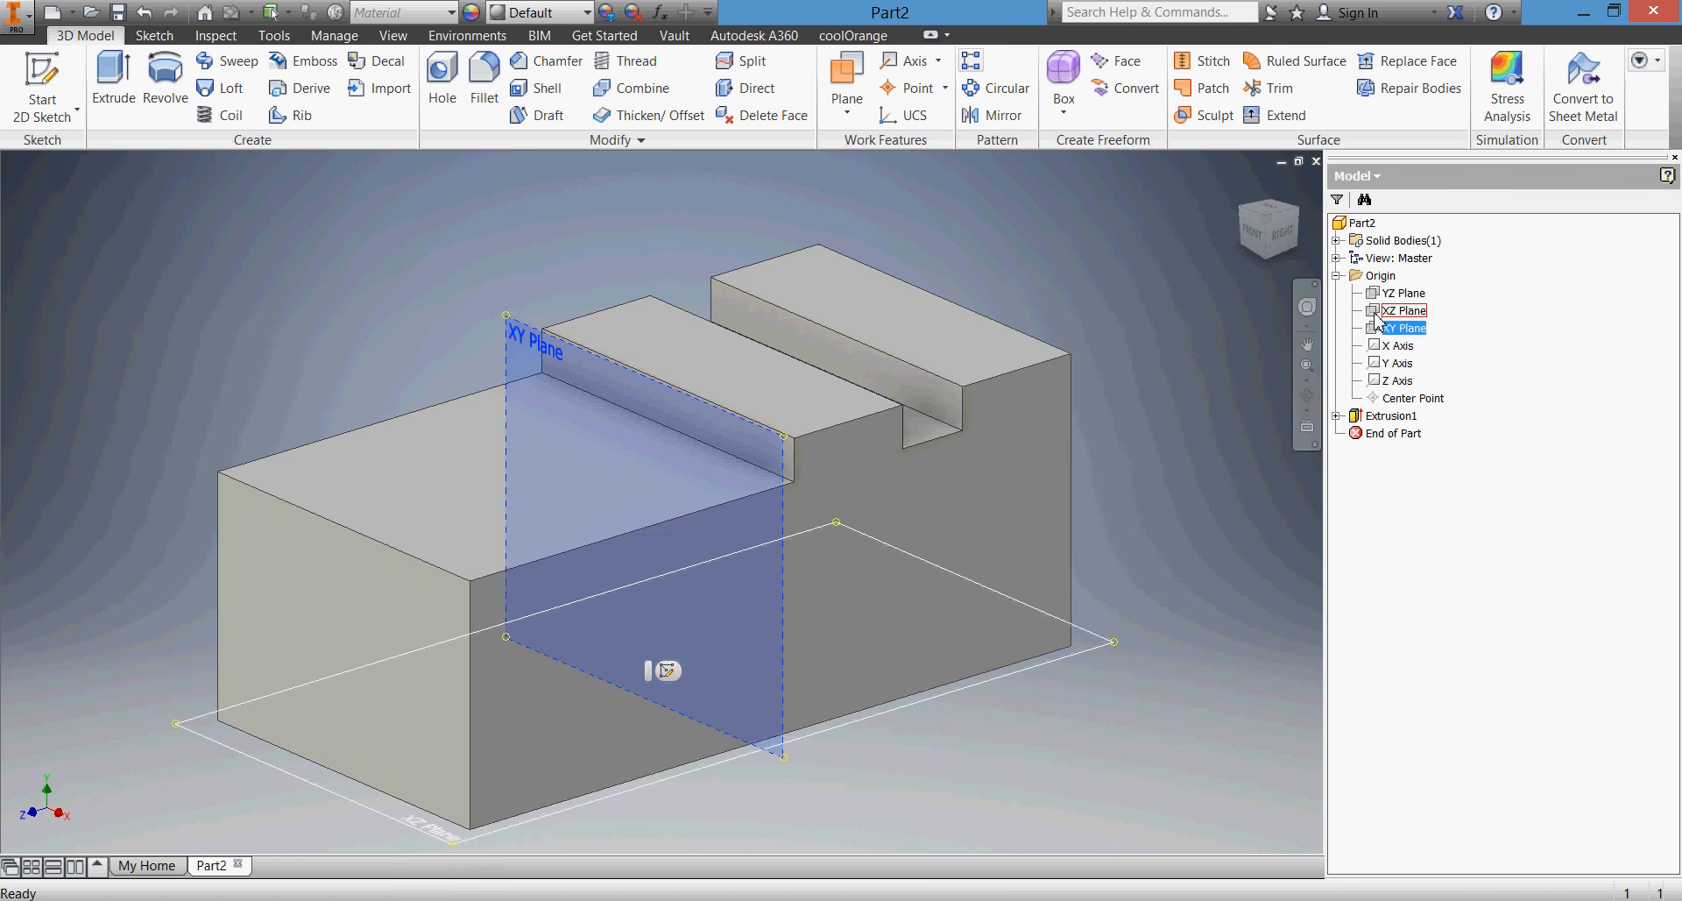
left_click(1378, 313)
left_click(1375, 295)
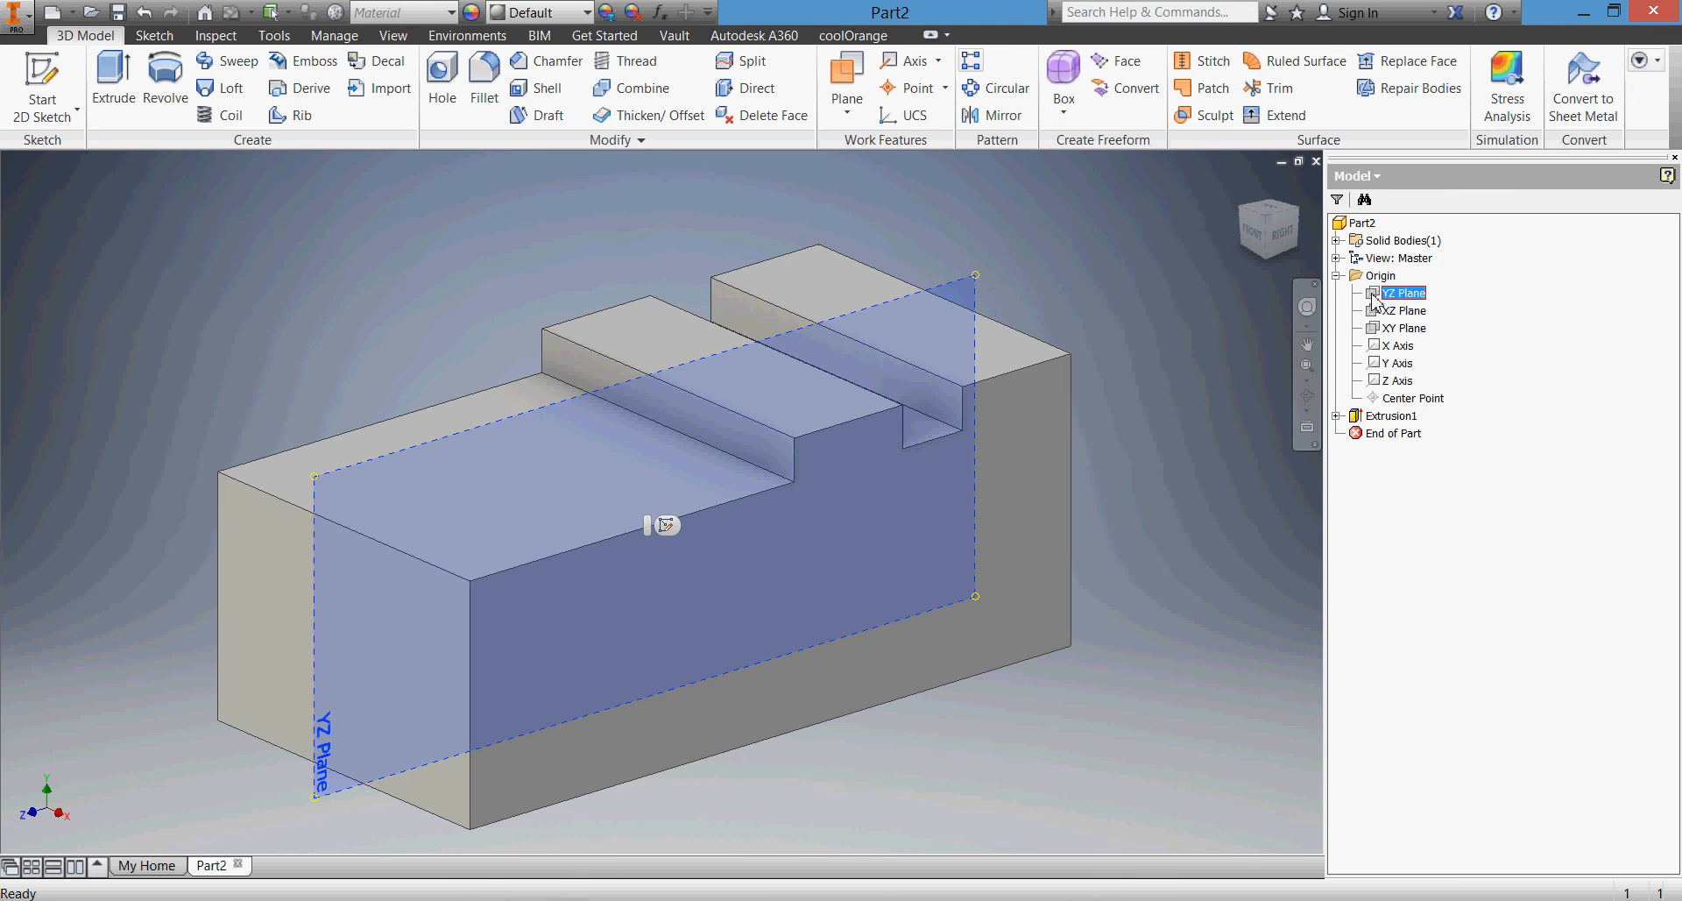
left_click(1153, 342)
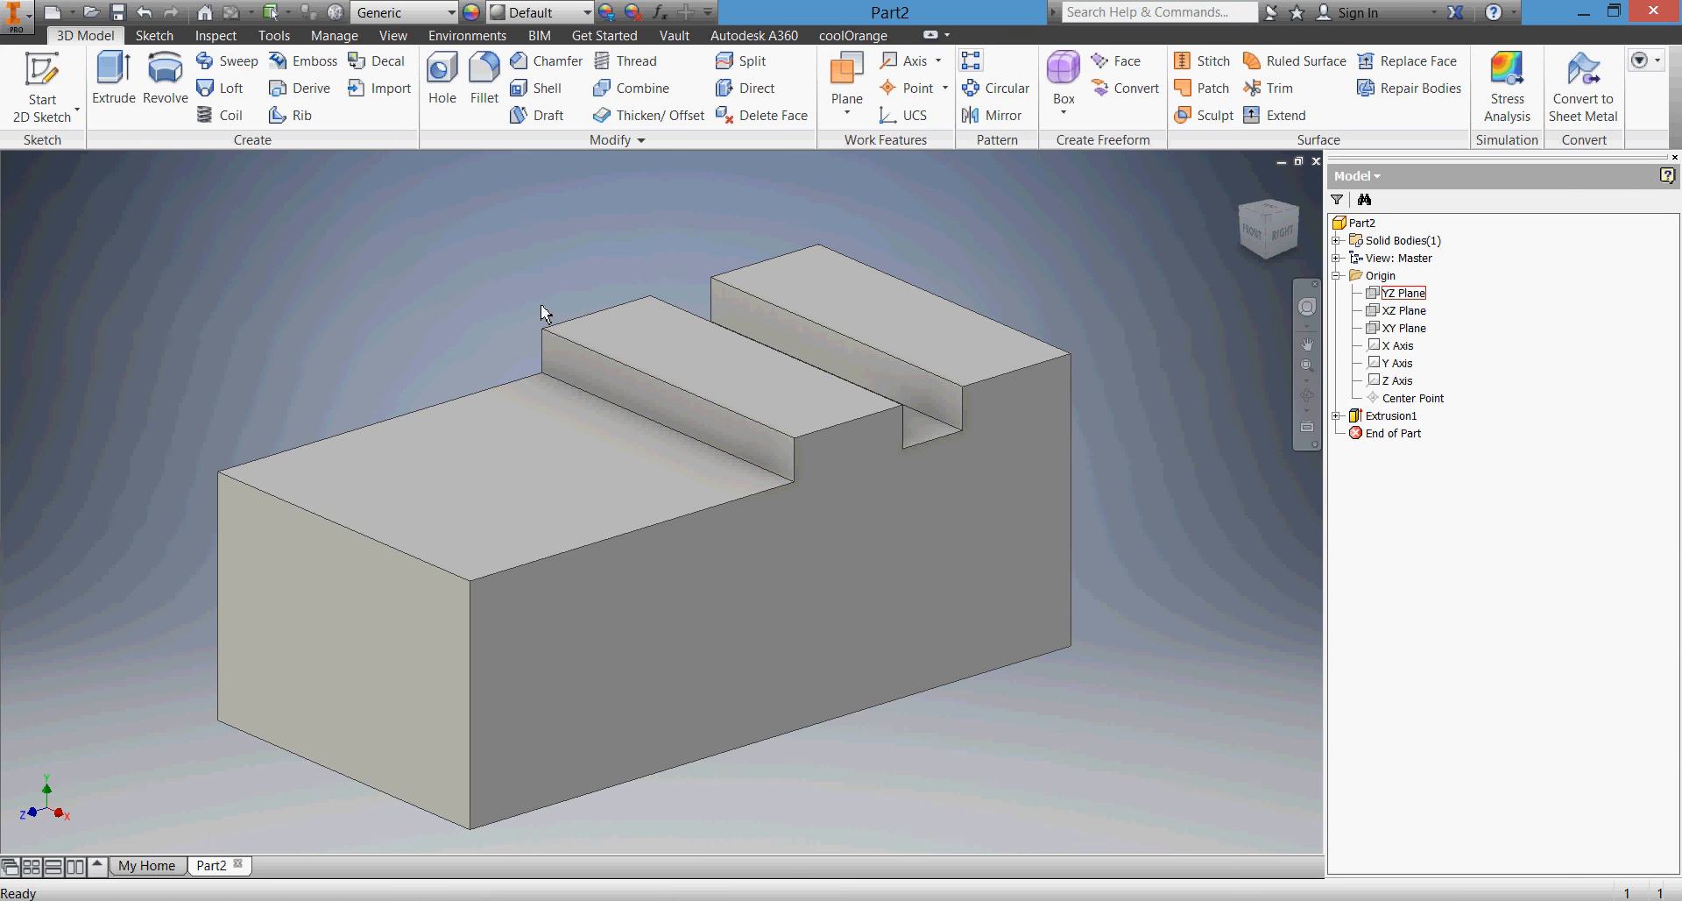
Save the part as SQUARE TOOL HOLDER in the INVENTOR 2016 TUTORIALS folder
left_click(118, 13)
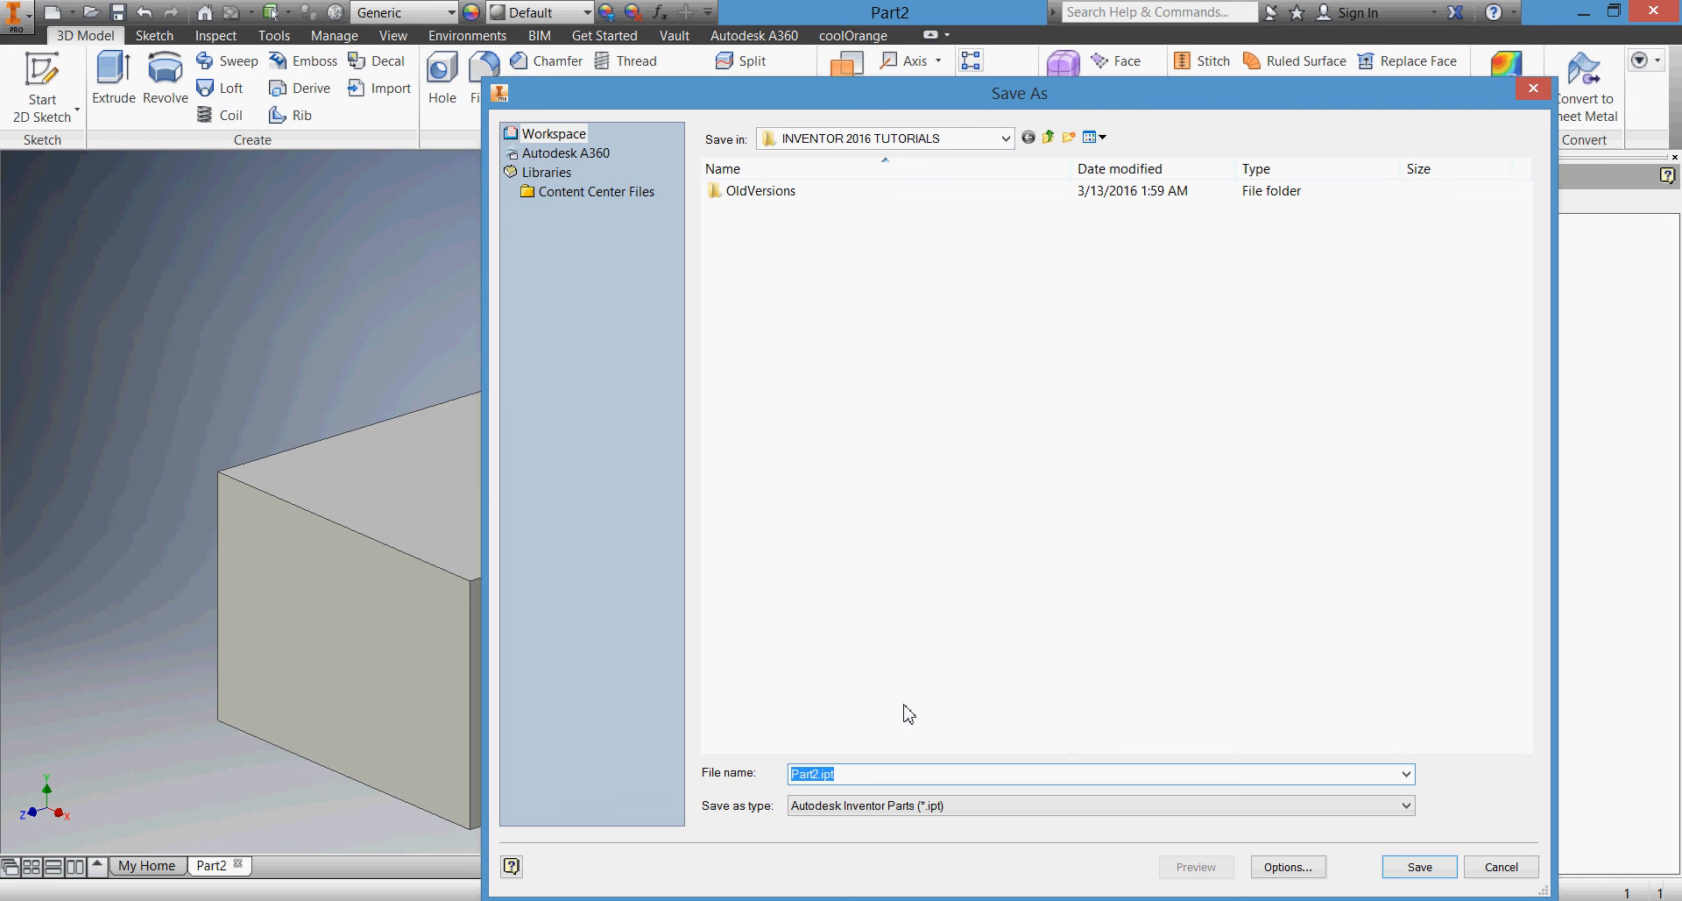
type("SQUARE TOOL HOLDER")
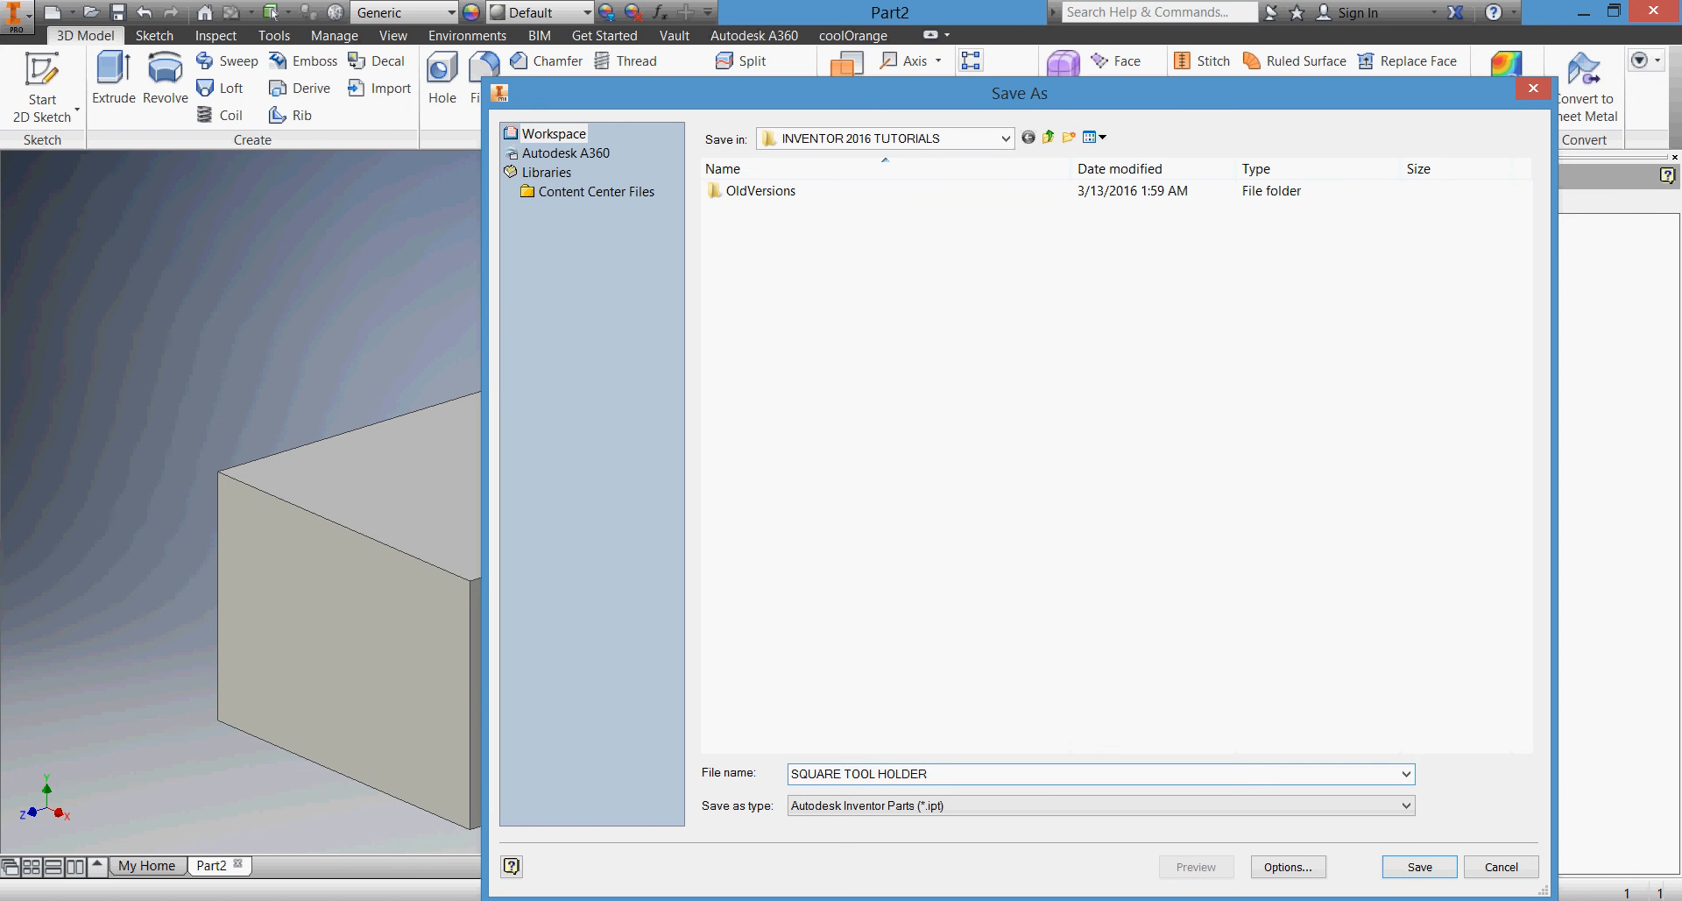
left_click(1400, 862)
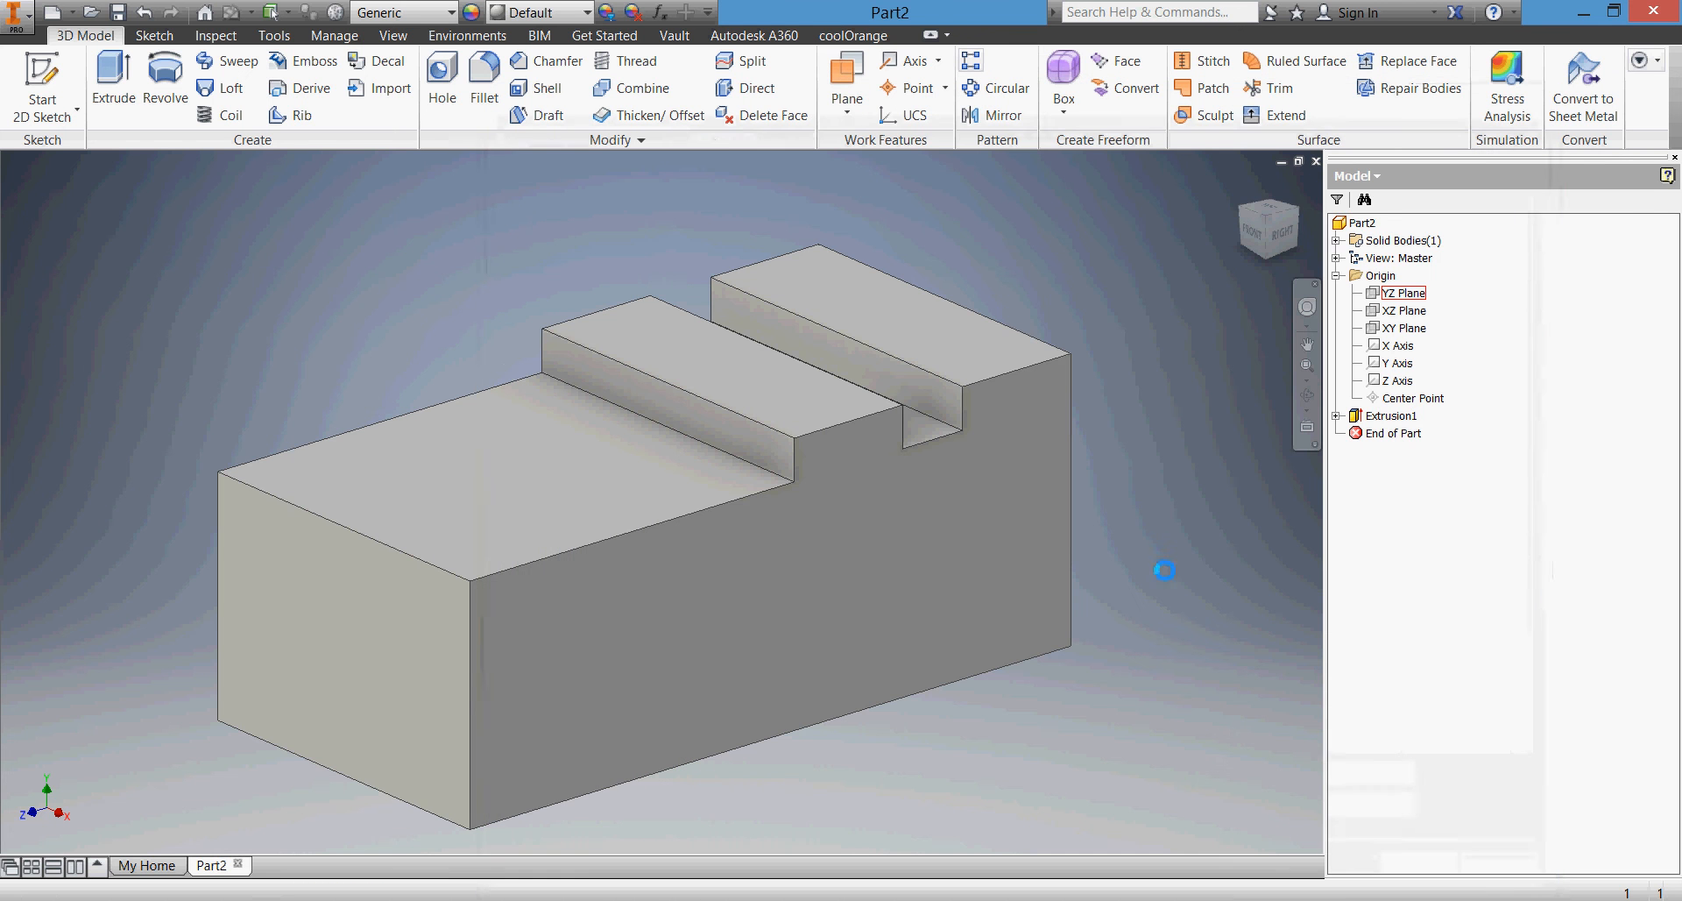